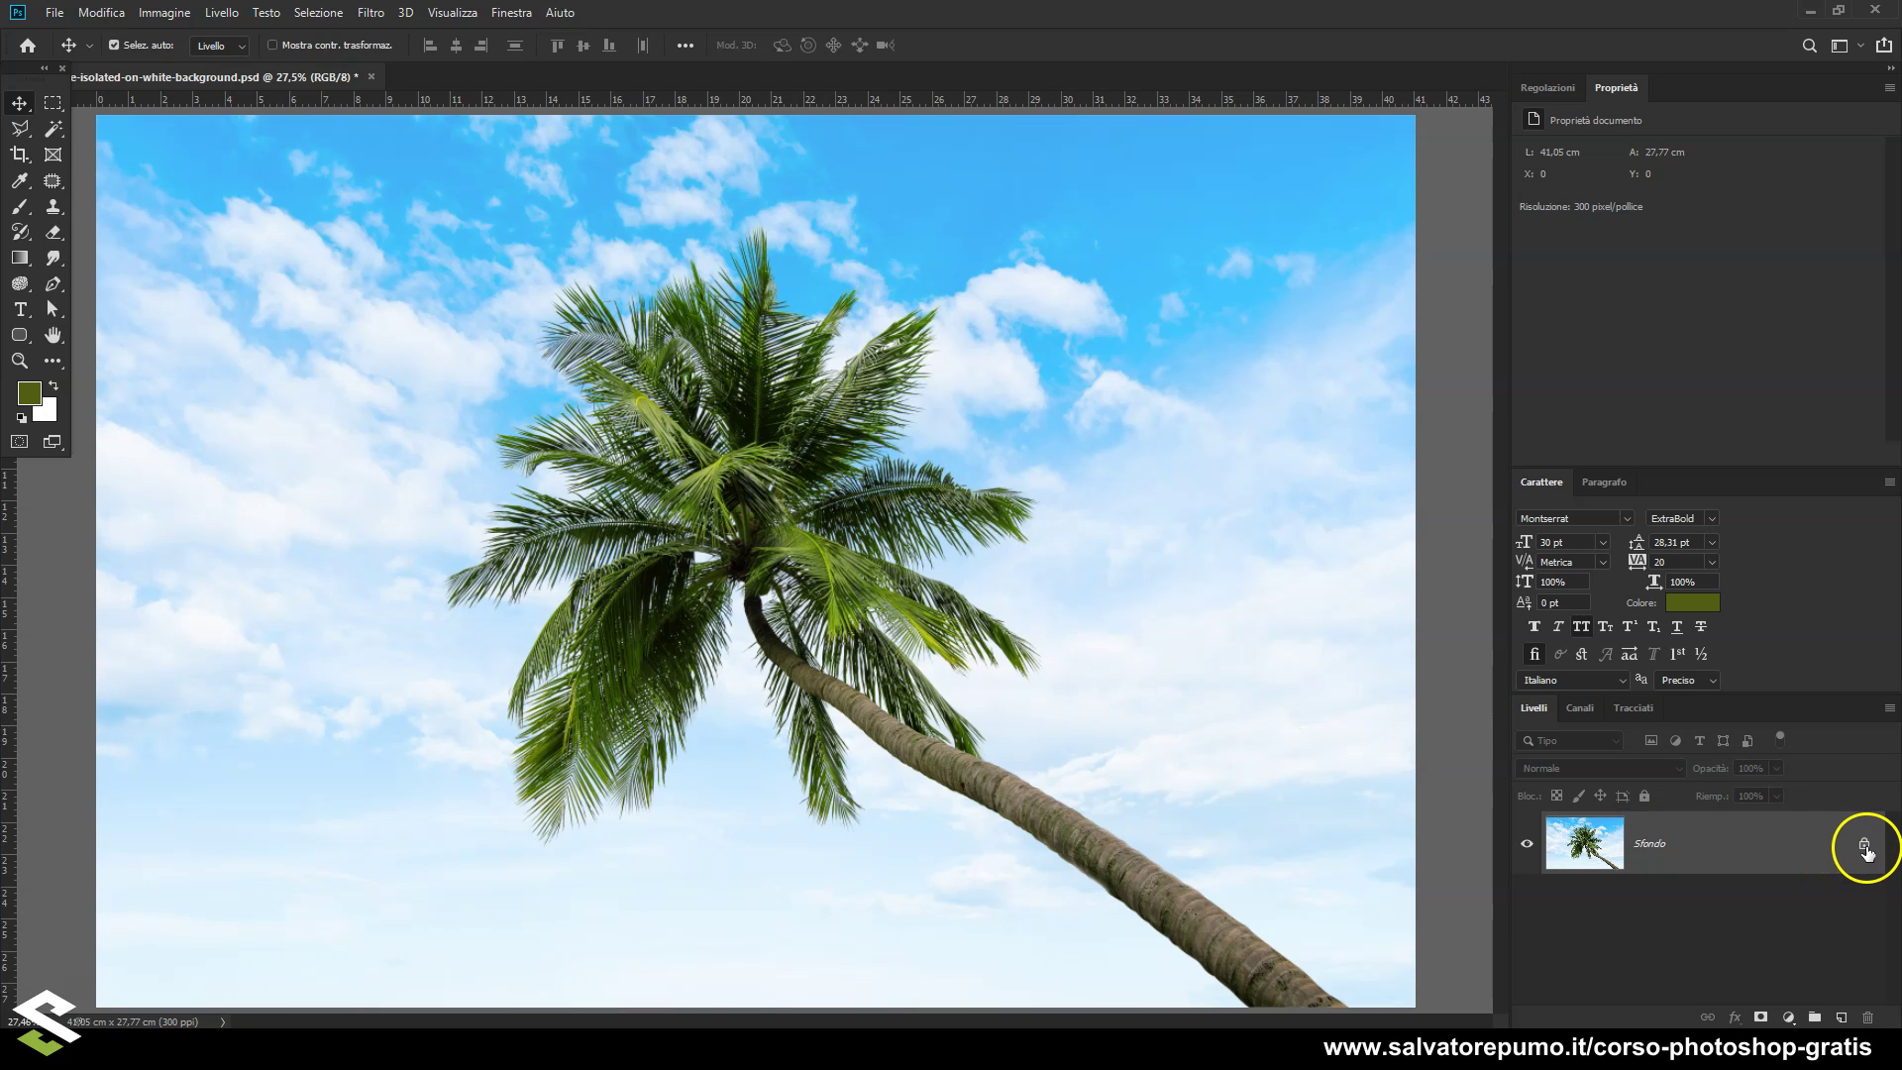
Unlock the Sfondo photo layer, add an empty Livello 1 beneath it, and bring up its Fill settings
left_click(1865, 847)
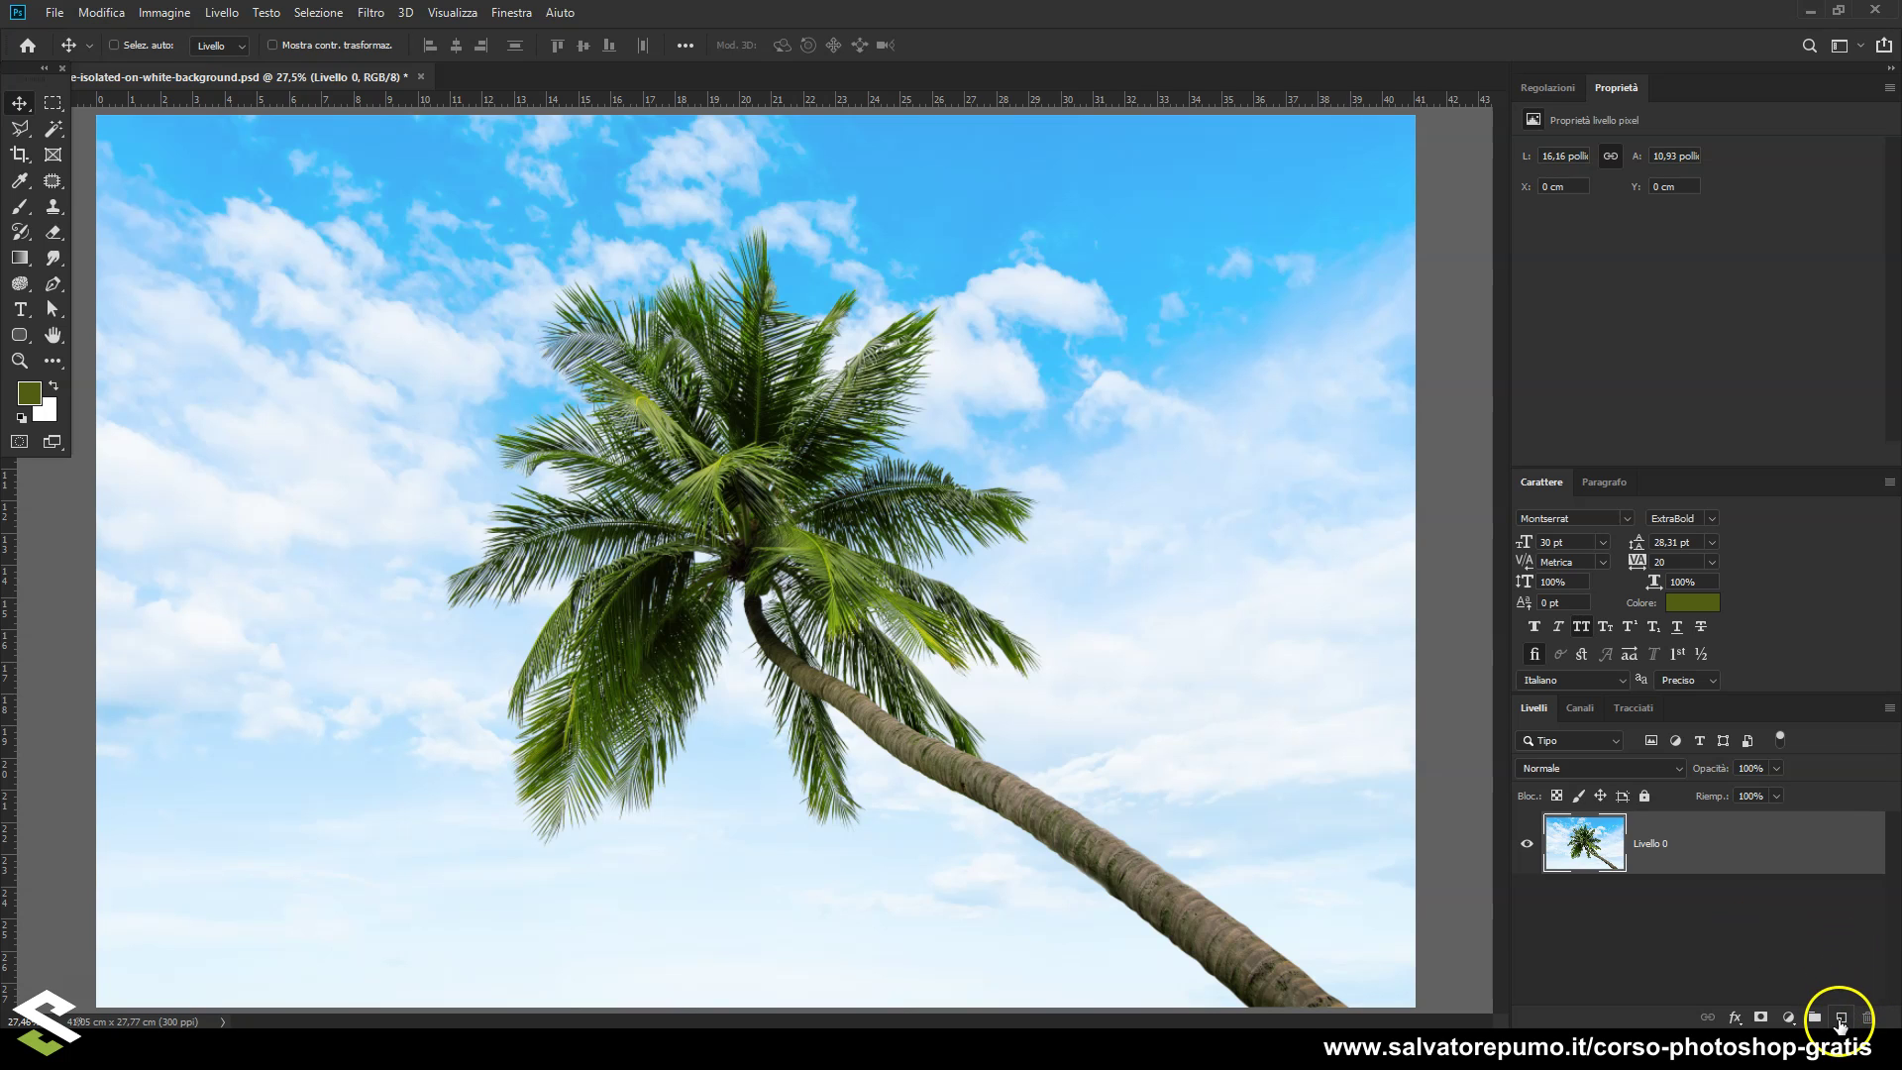
left_click(1843, 1021, "ctrl")
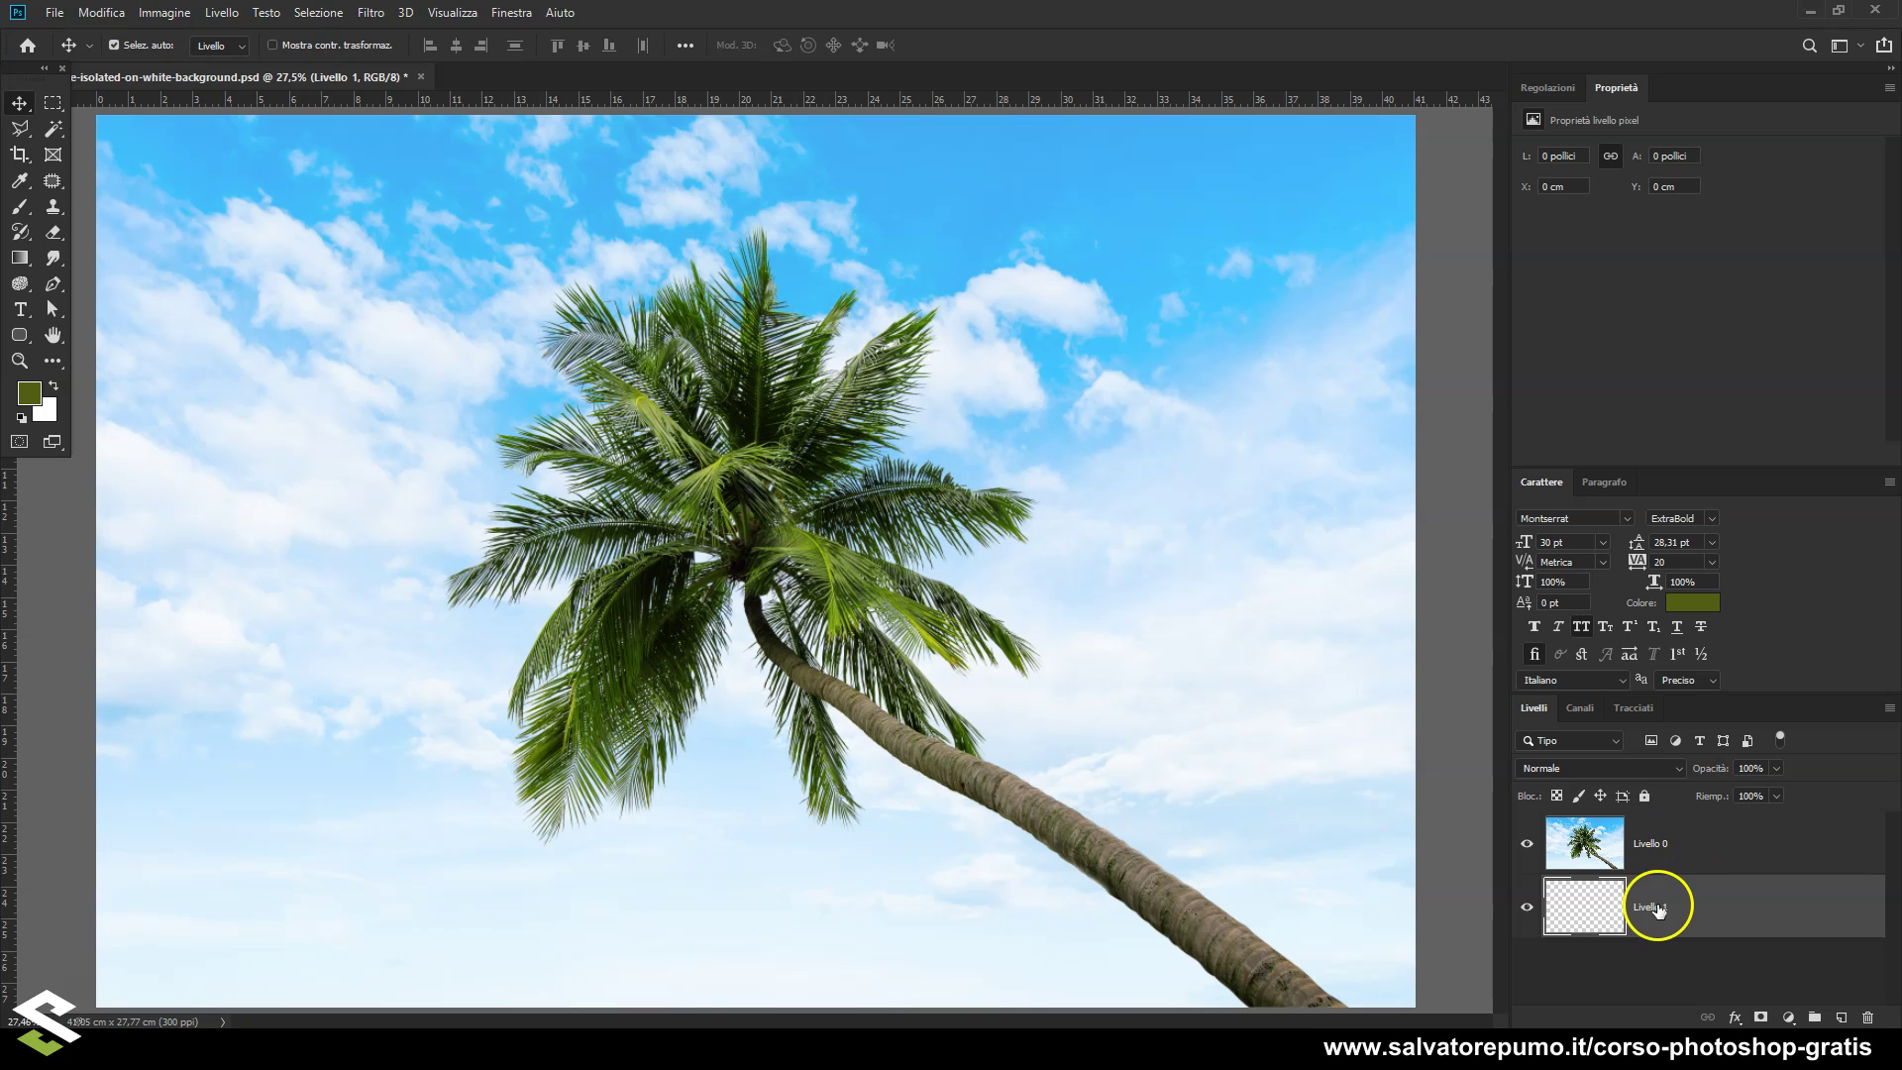
key("shift+F5")
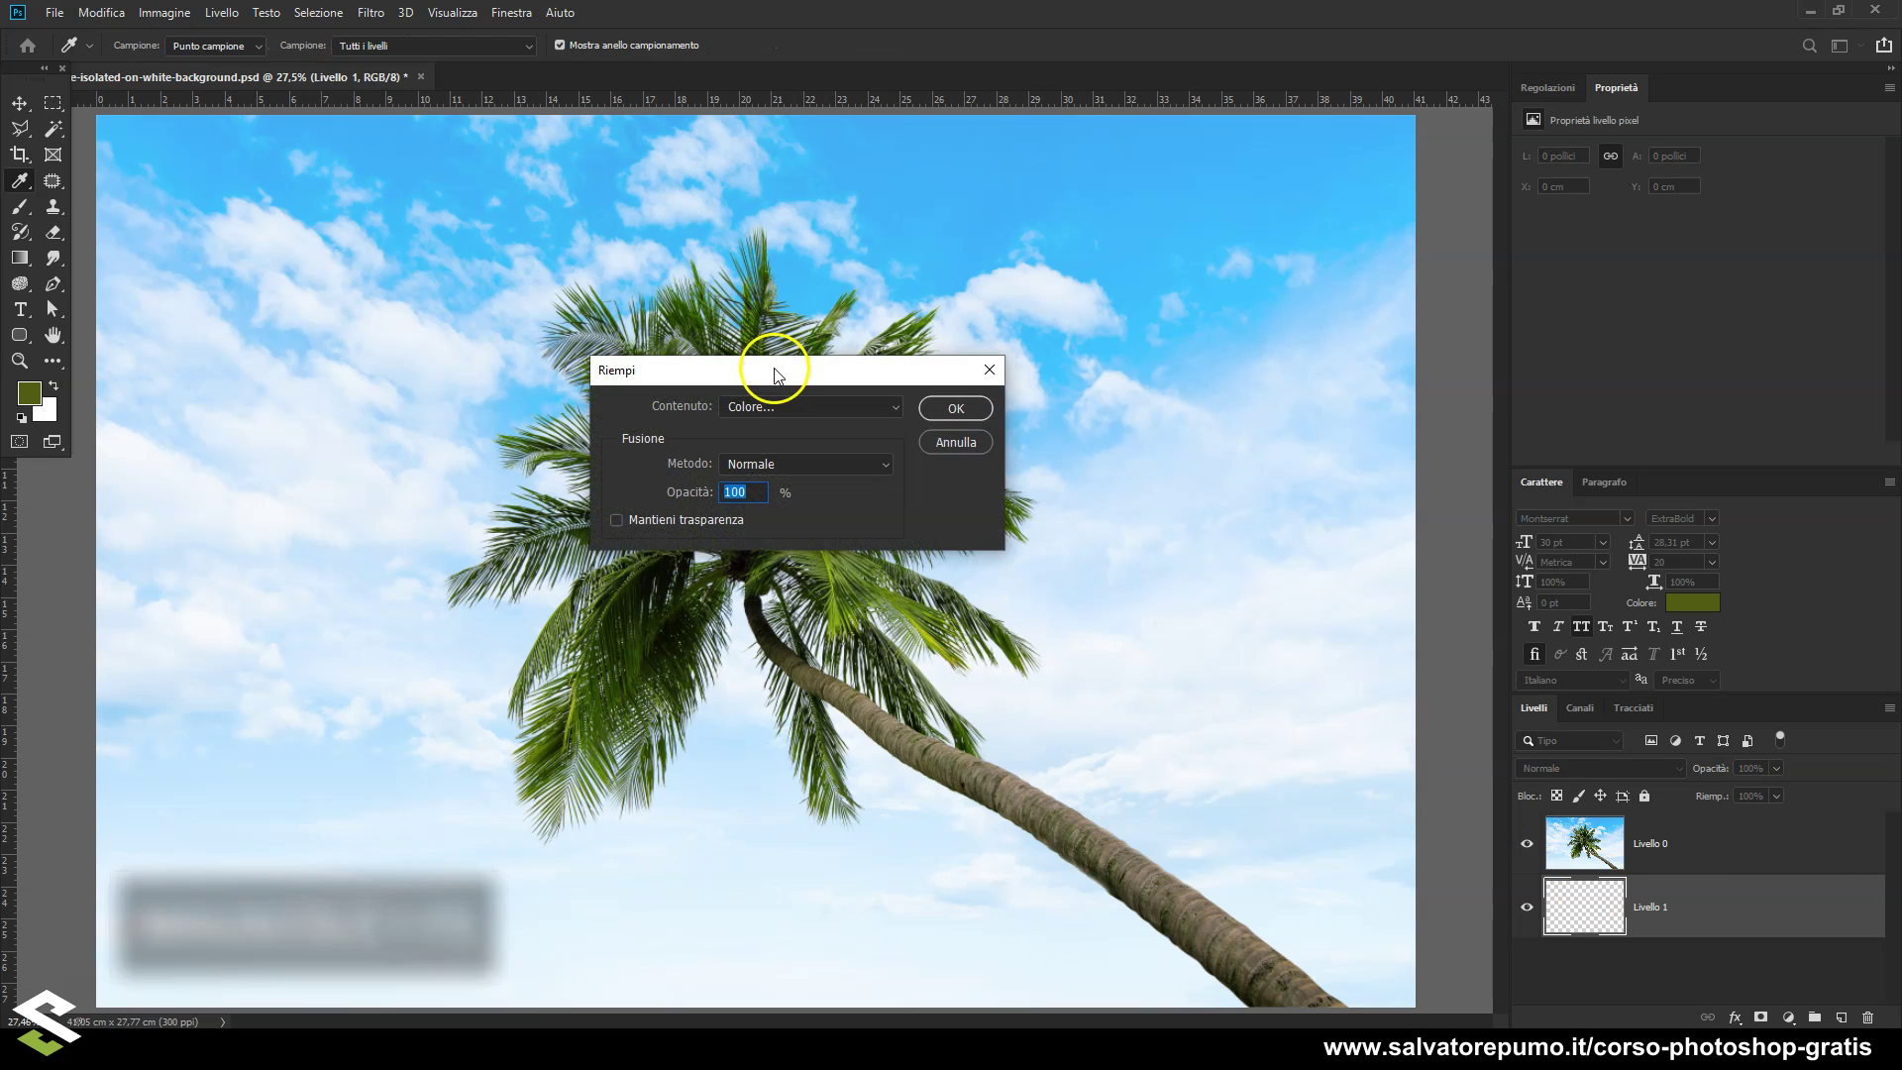
Fill Livello 1 with pink #F0A5CF and reselect the palm photo layer Livello 0
left_click_drag(756, 370, 922, 377)
left_click(981, 412)
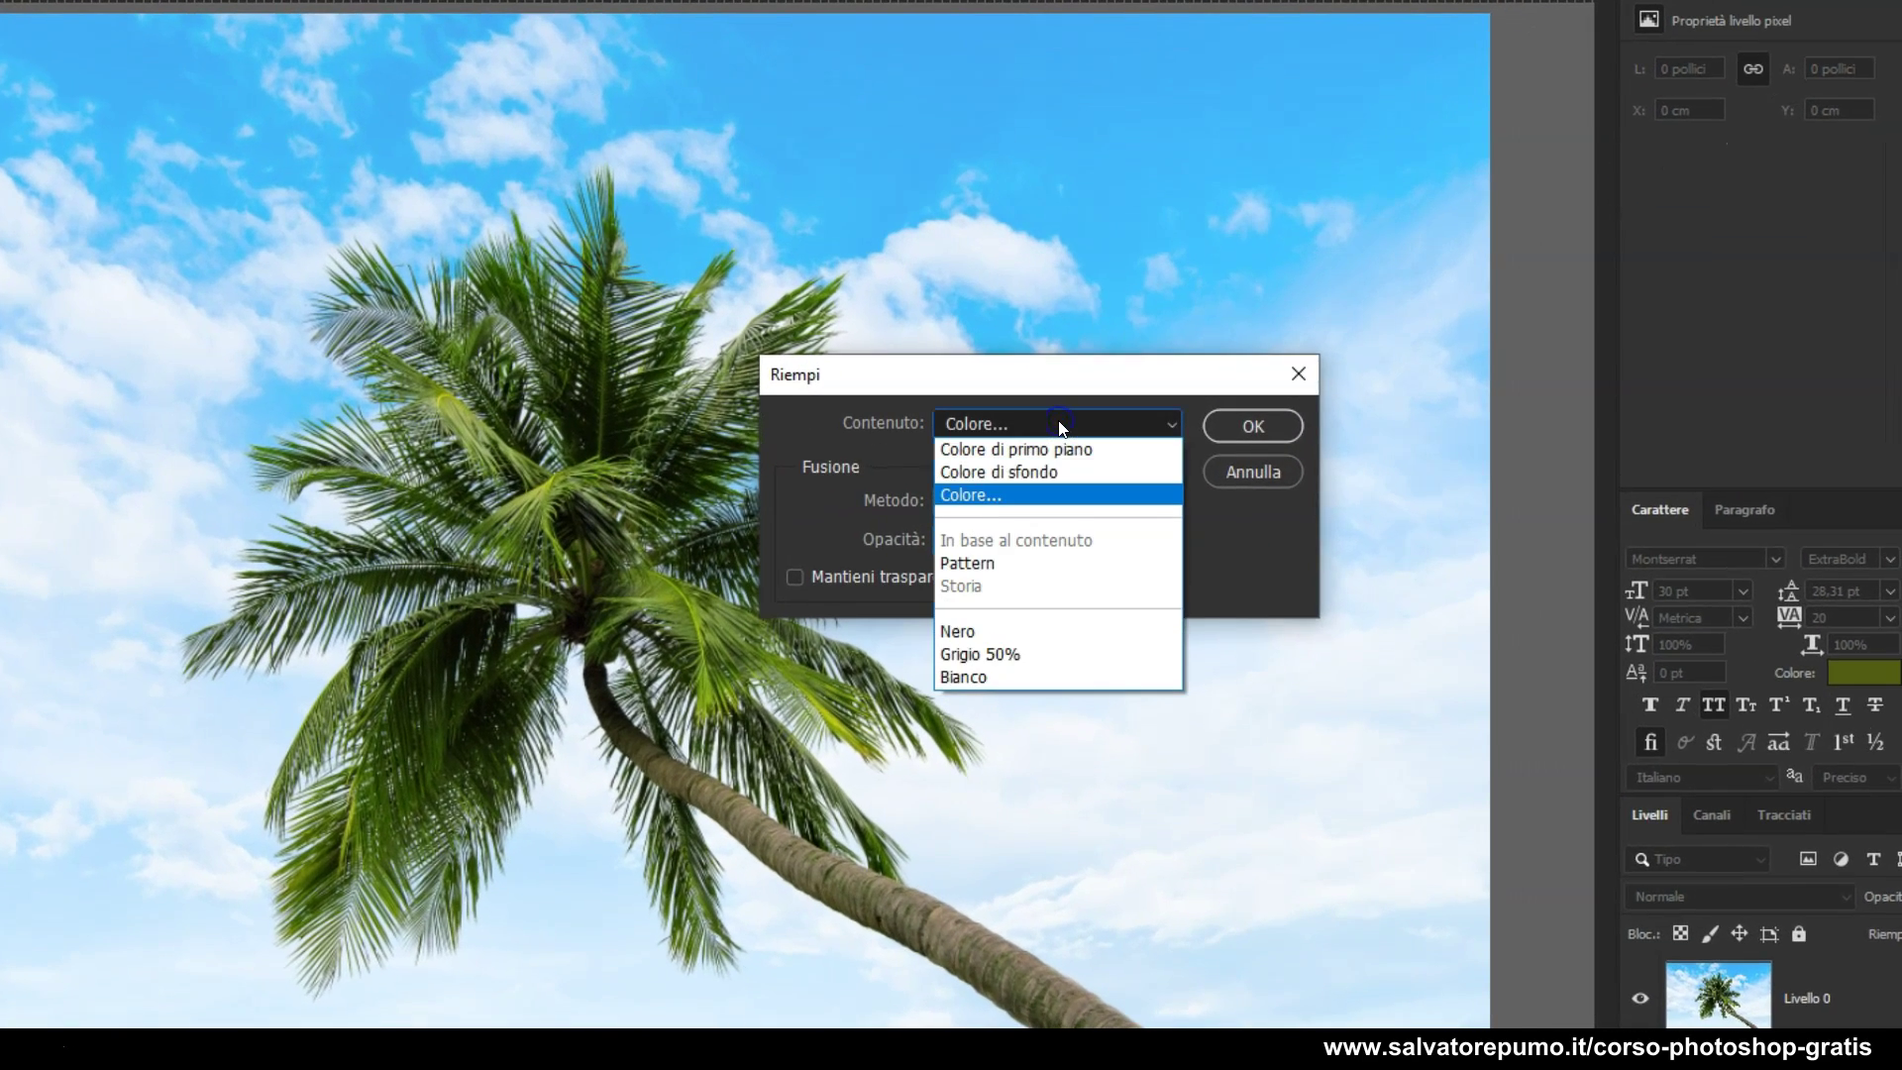
left_click(981, 462)
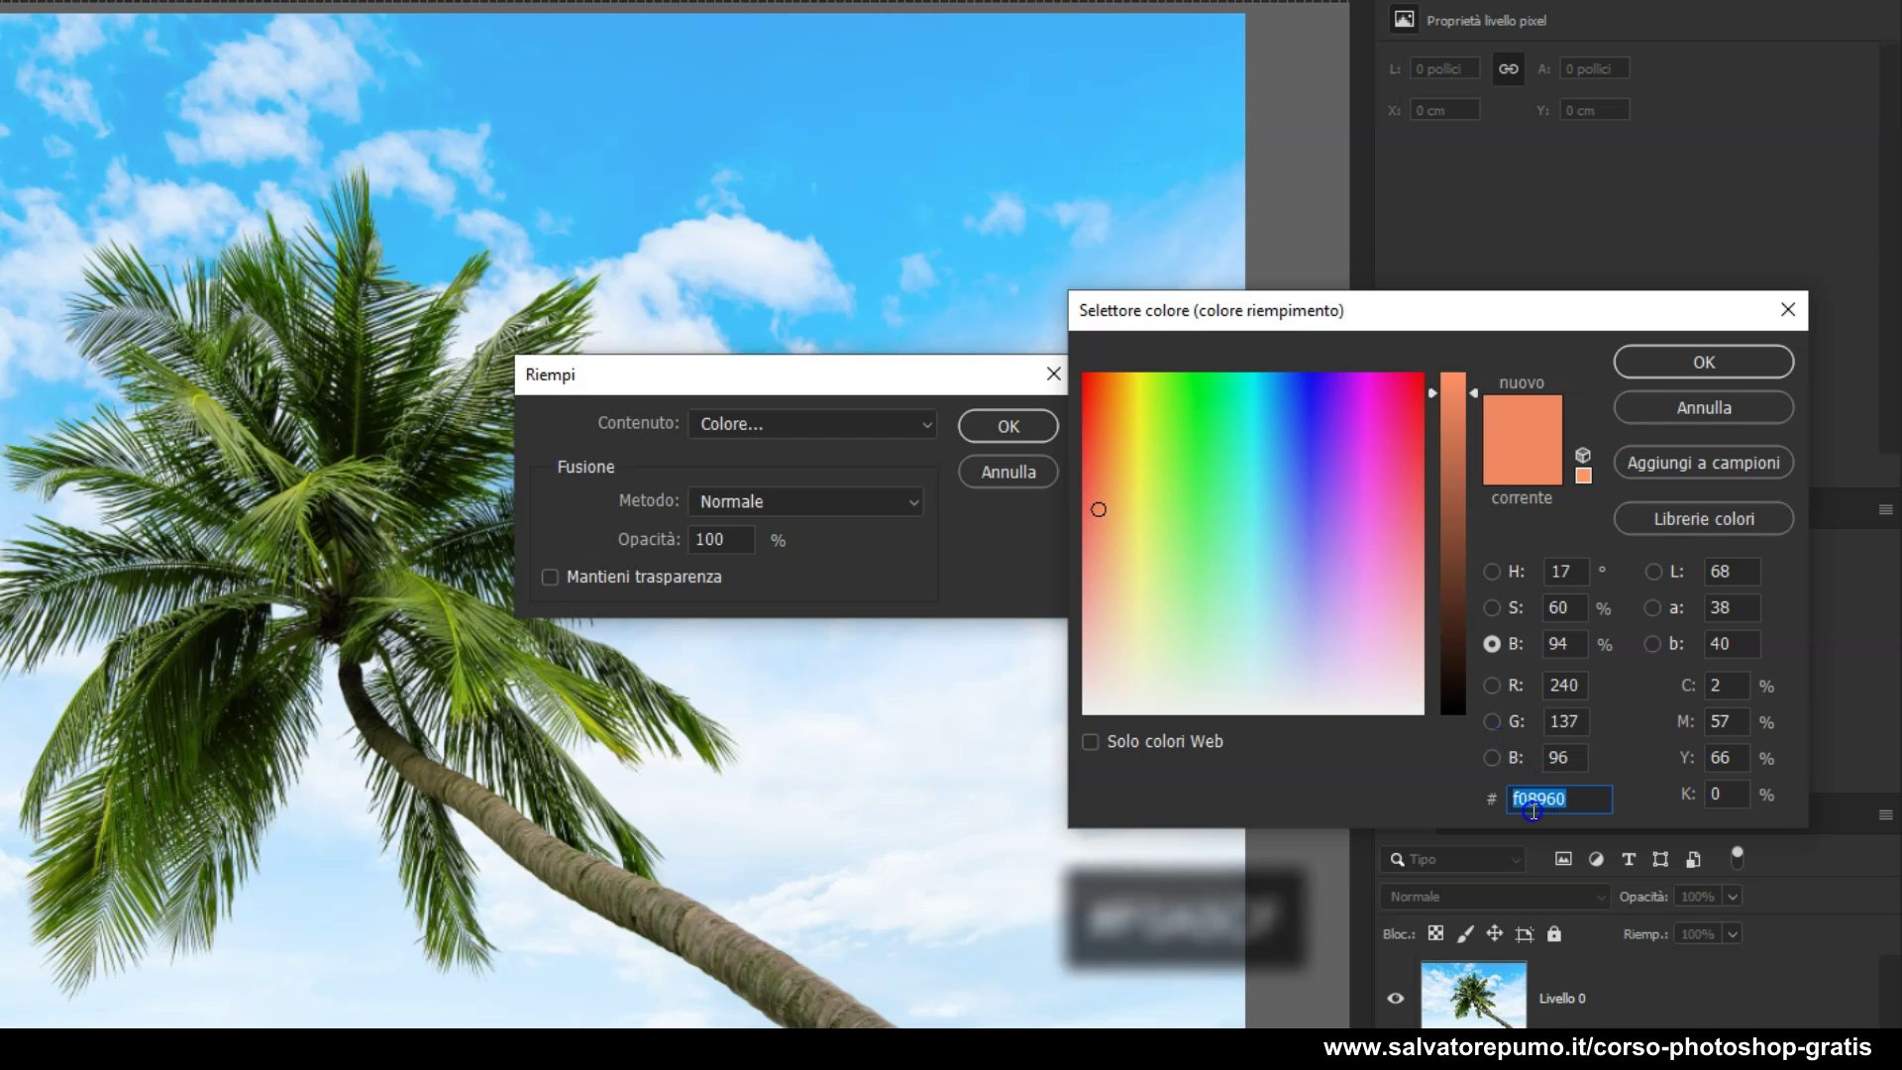
type("f0a5")
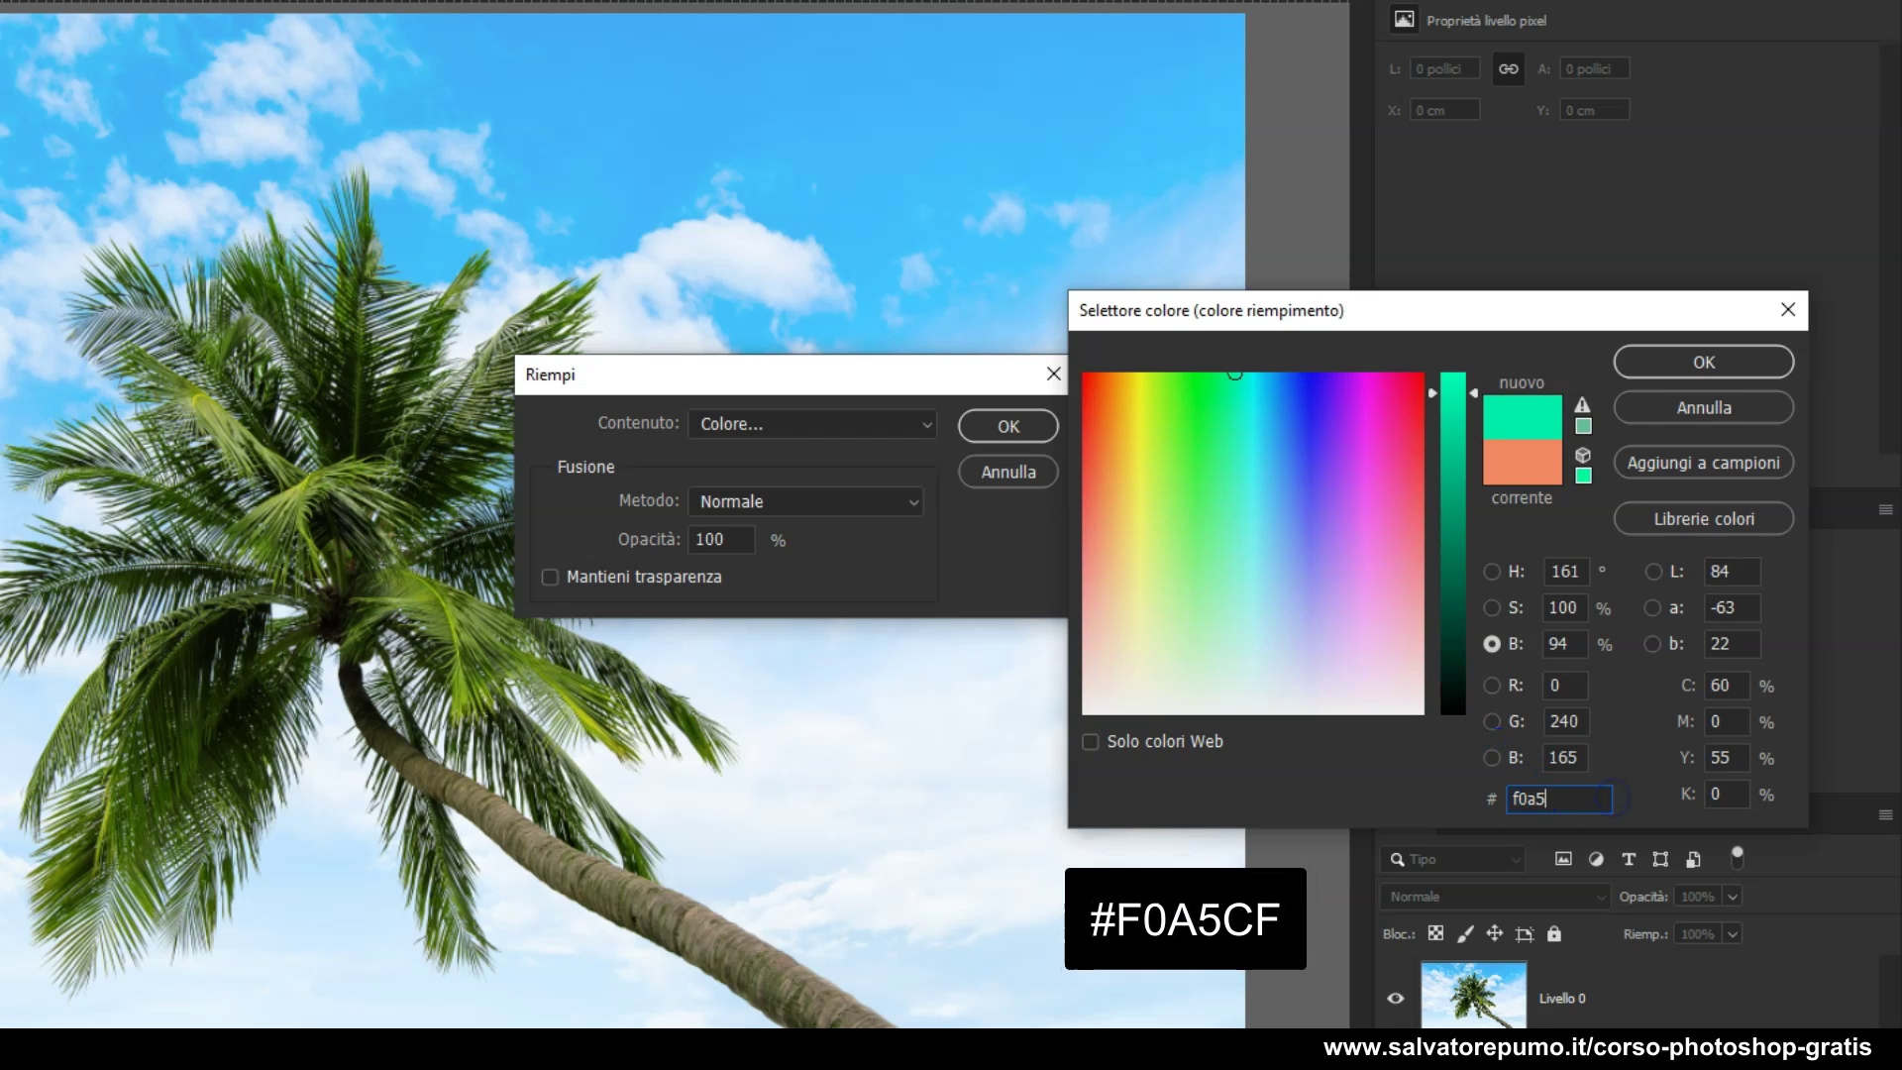
type("cf")
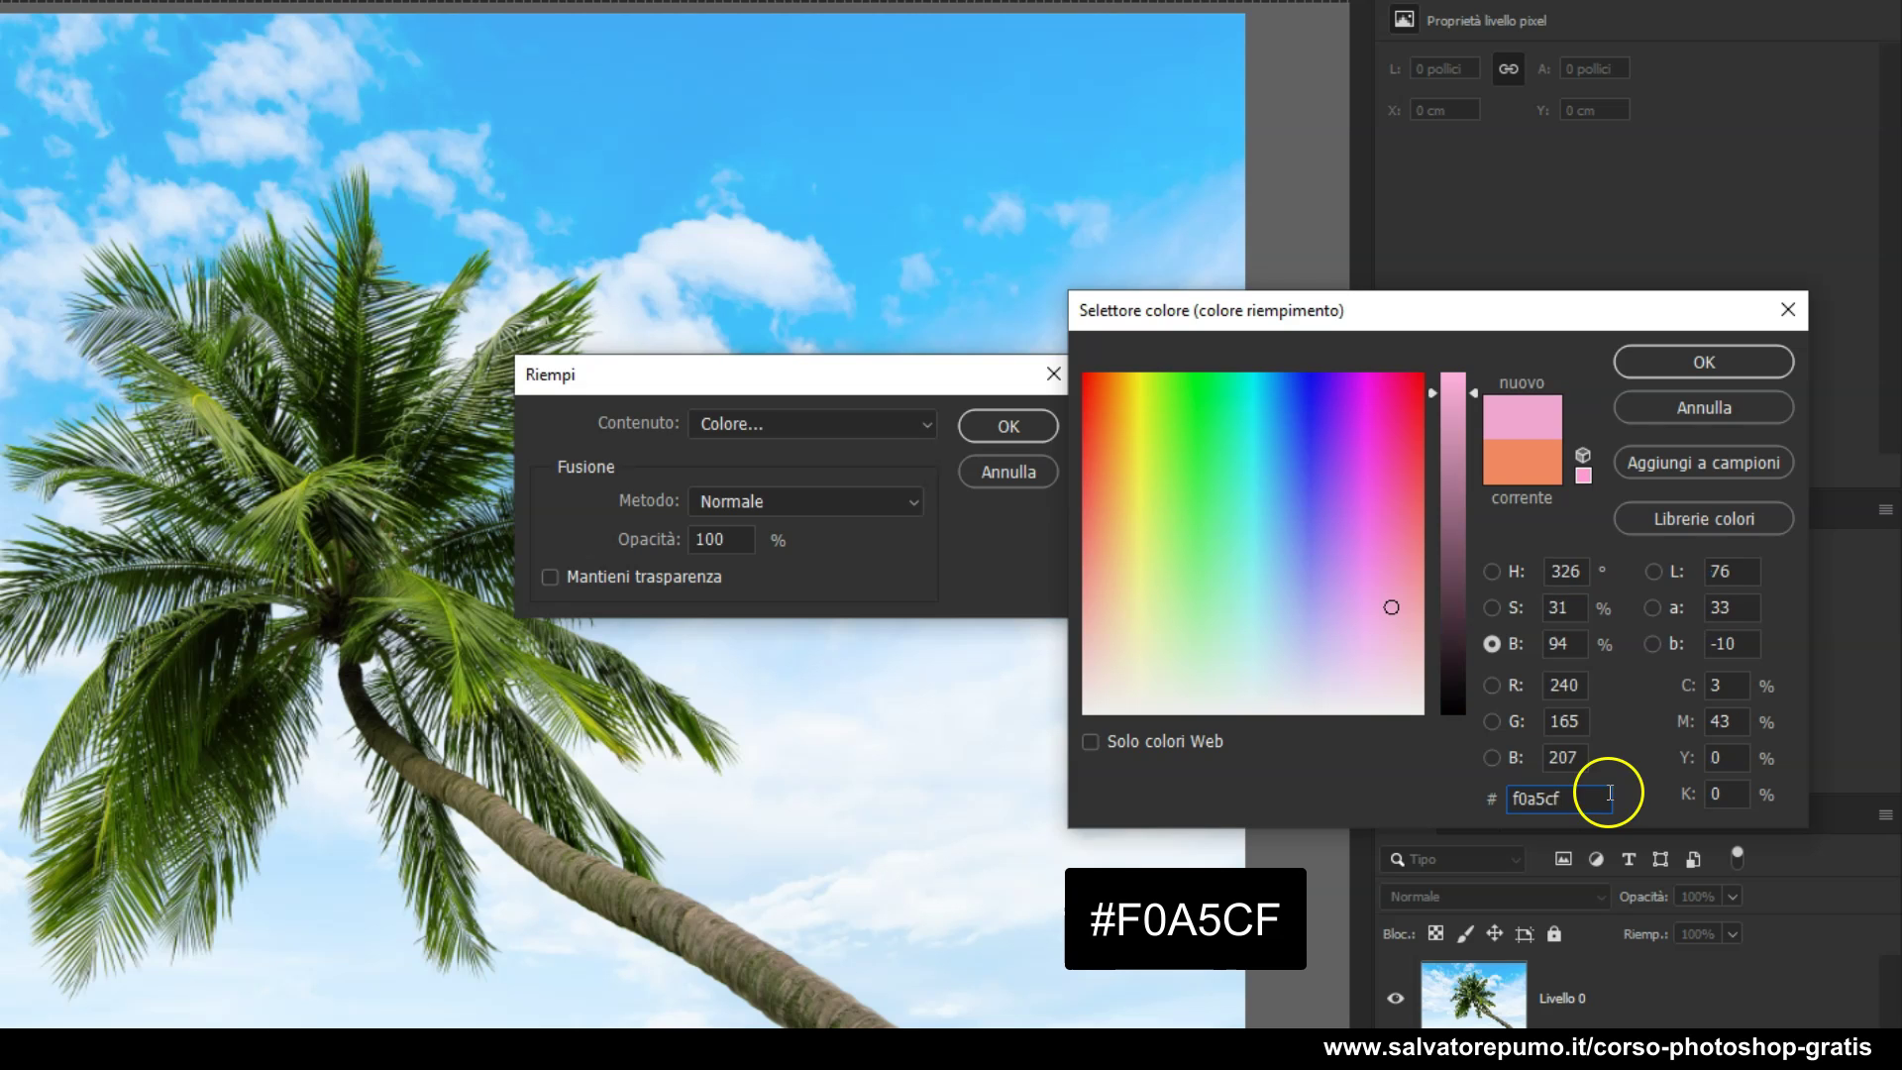
left_click(1704, 363)
left_click(1026, 433)
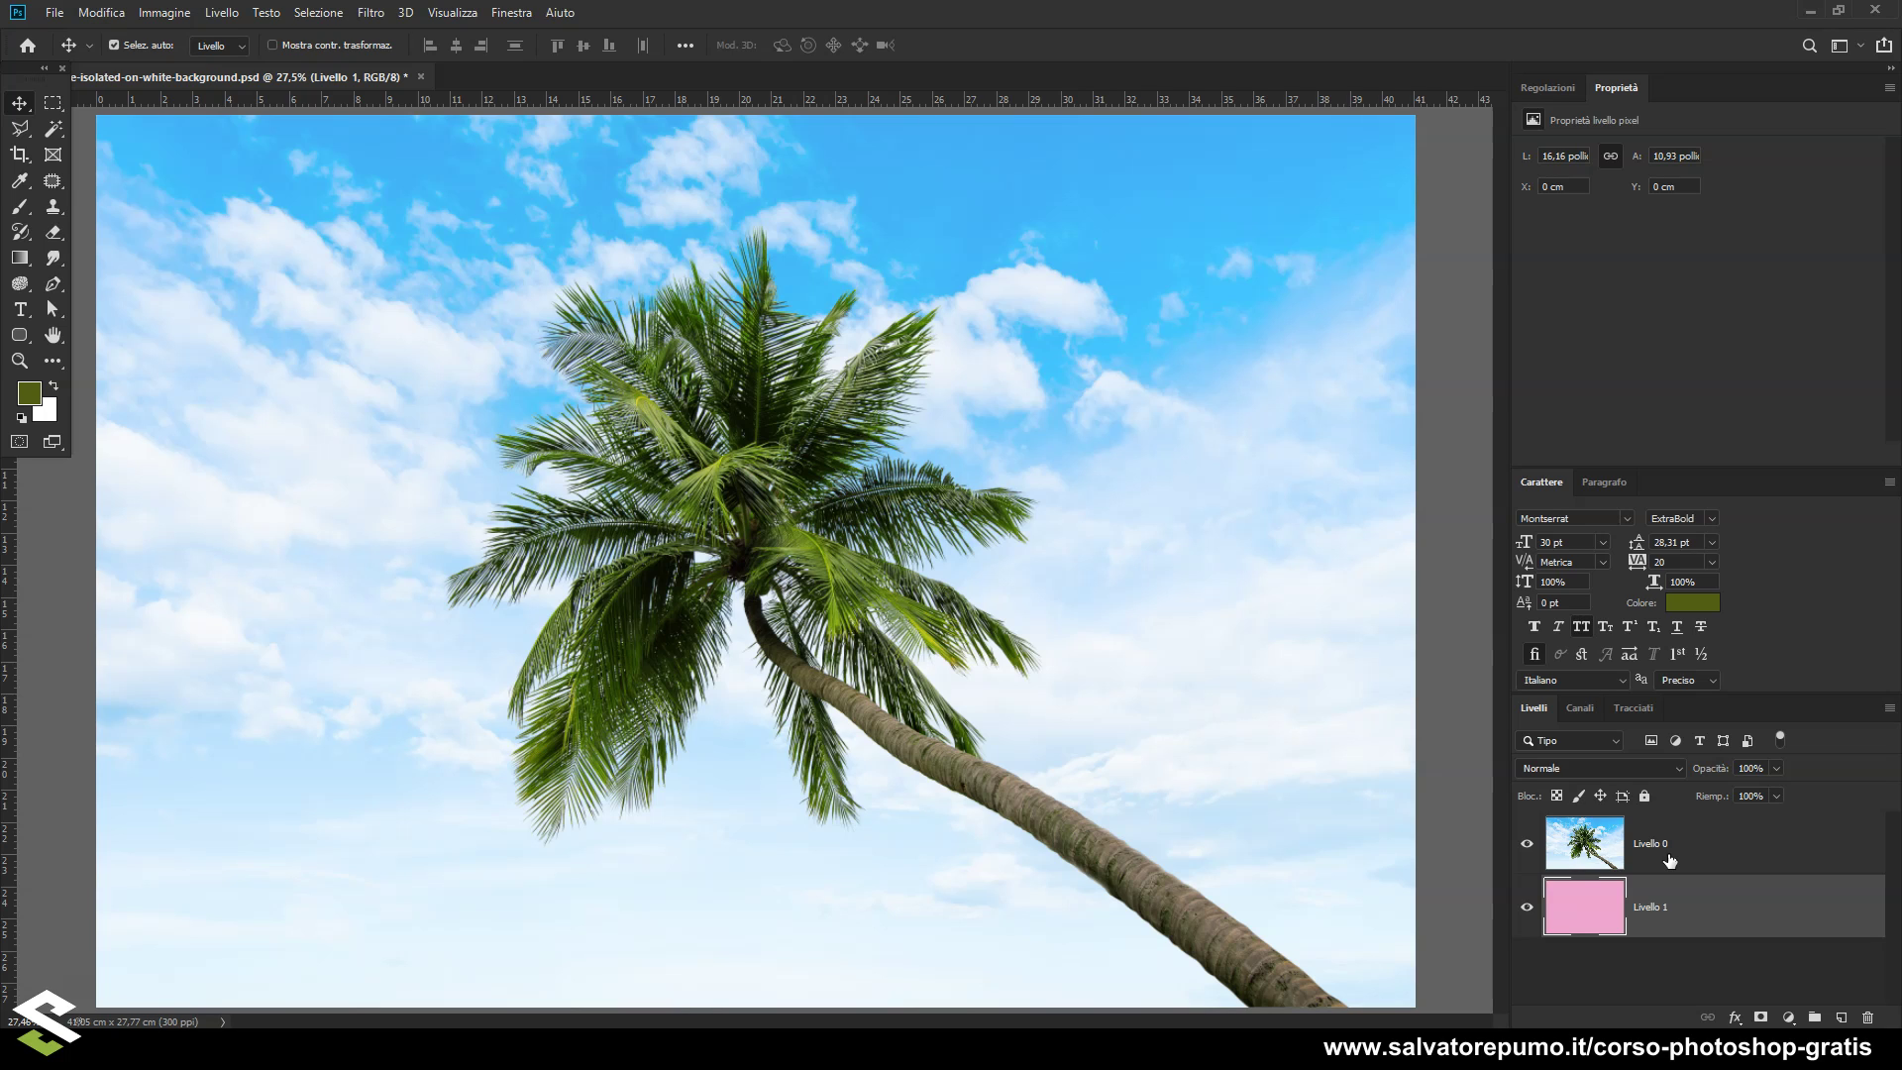
left_click(1671, 860)
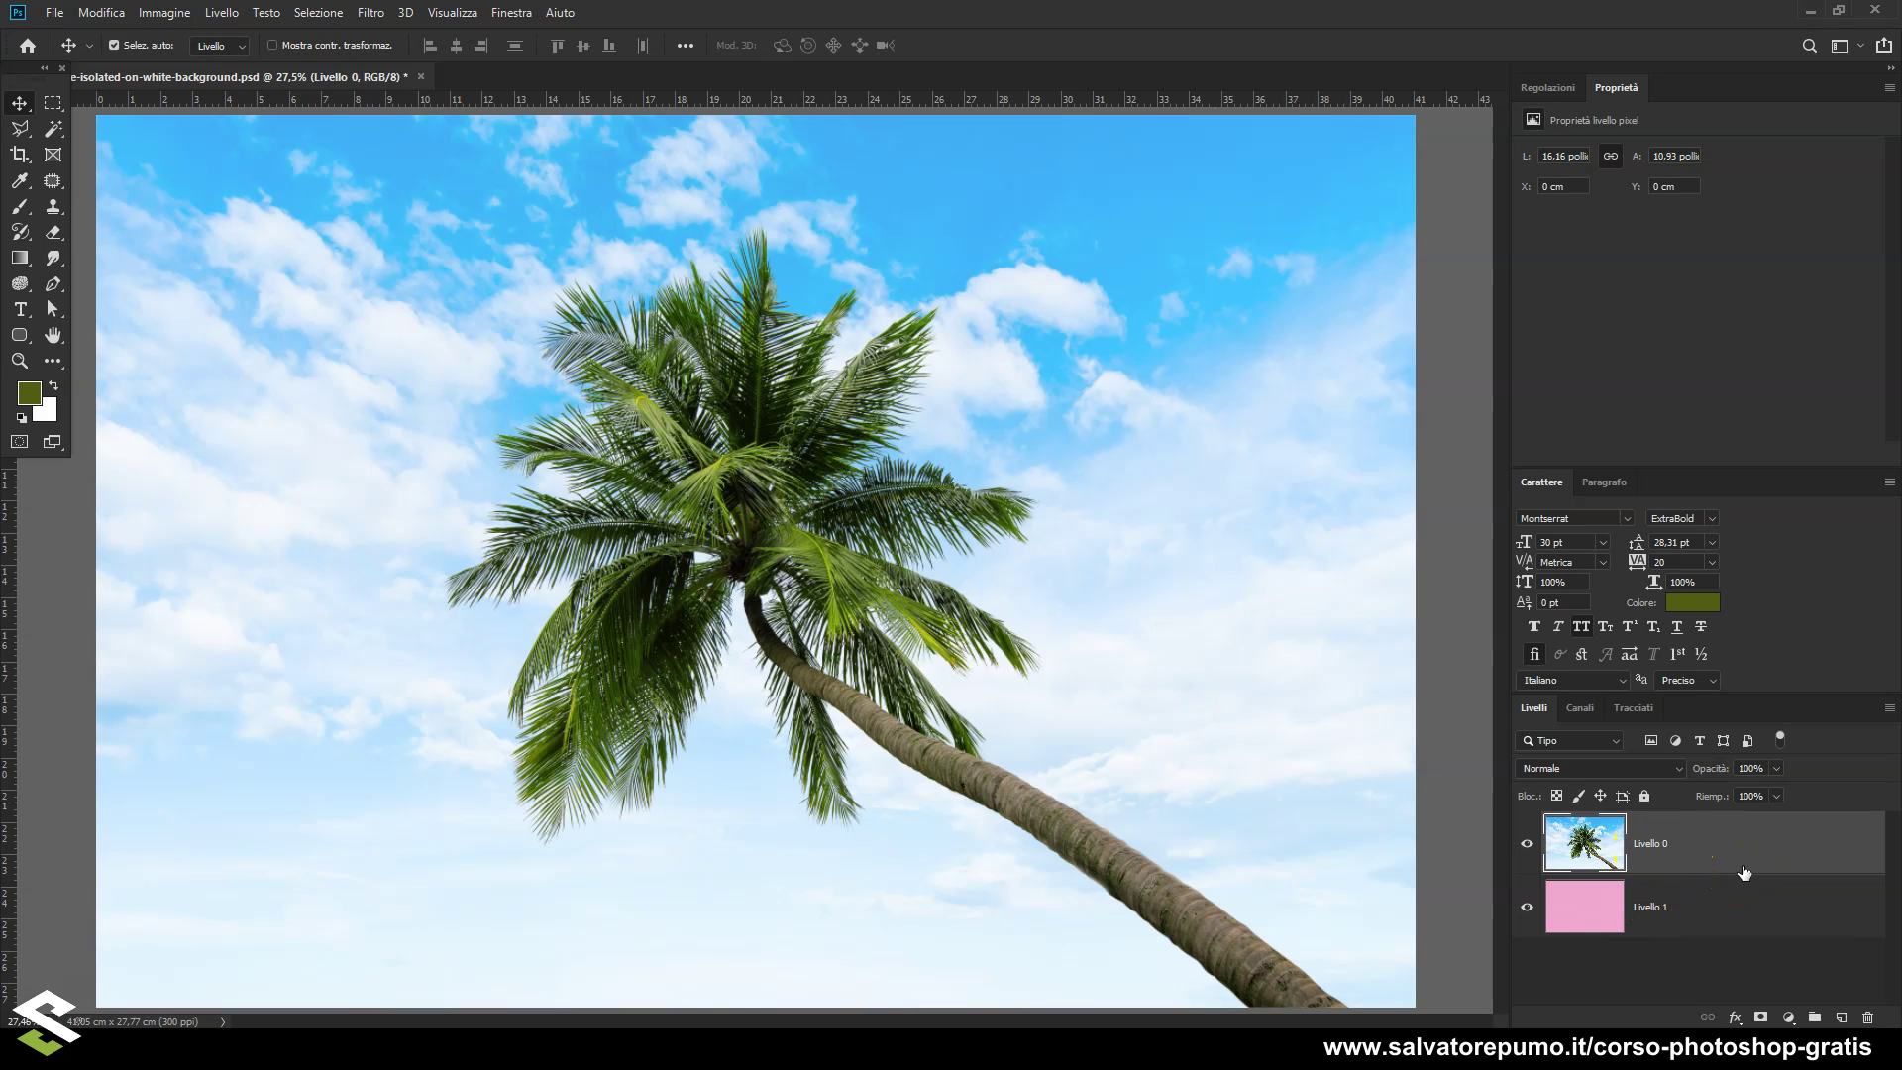
Set the palm layer's Blend If to Blu with This Layer highlights at 244, hiding the sky
double_click(1706, 844)
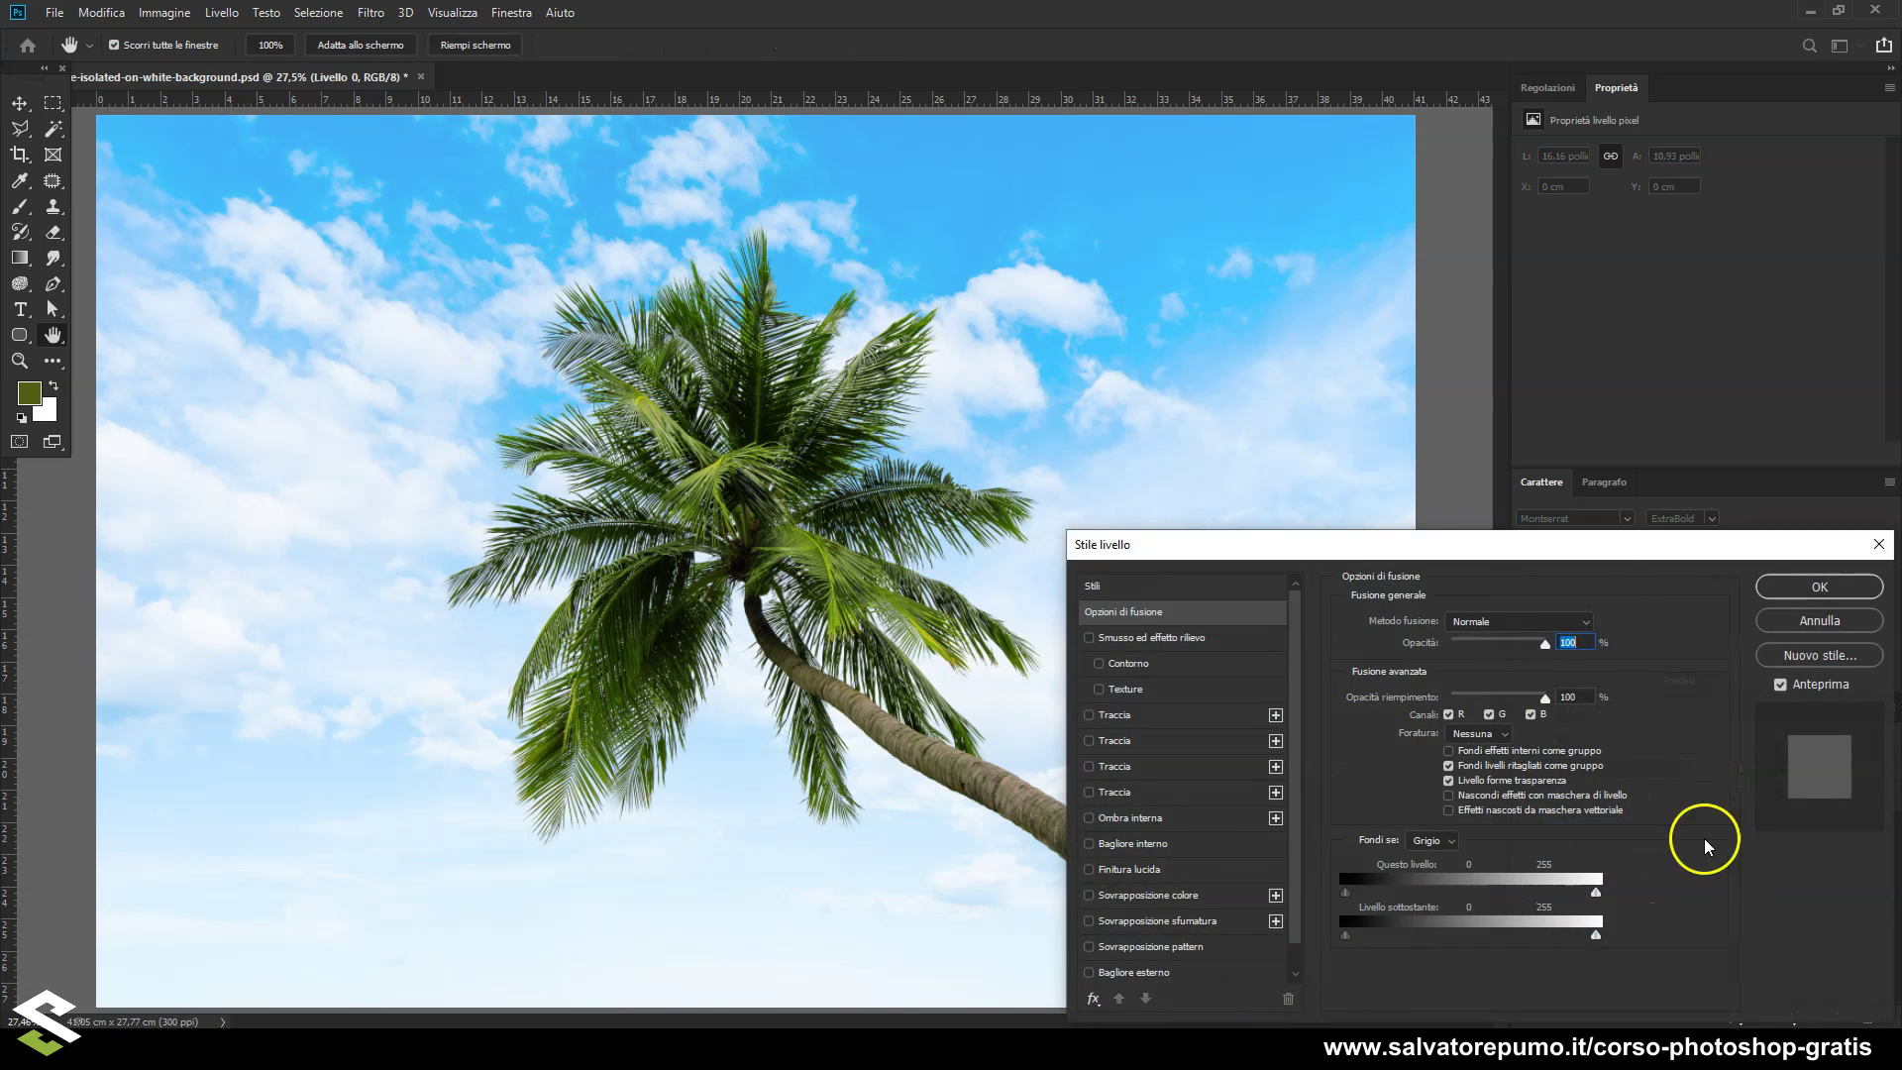
left_click_drag(1423, 545, 1298, 408)
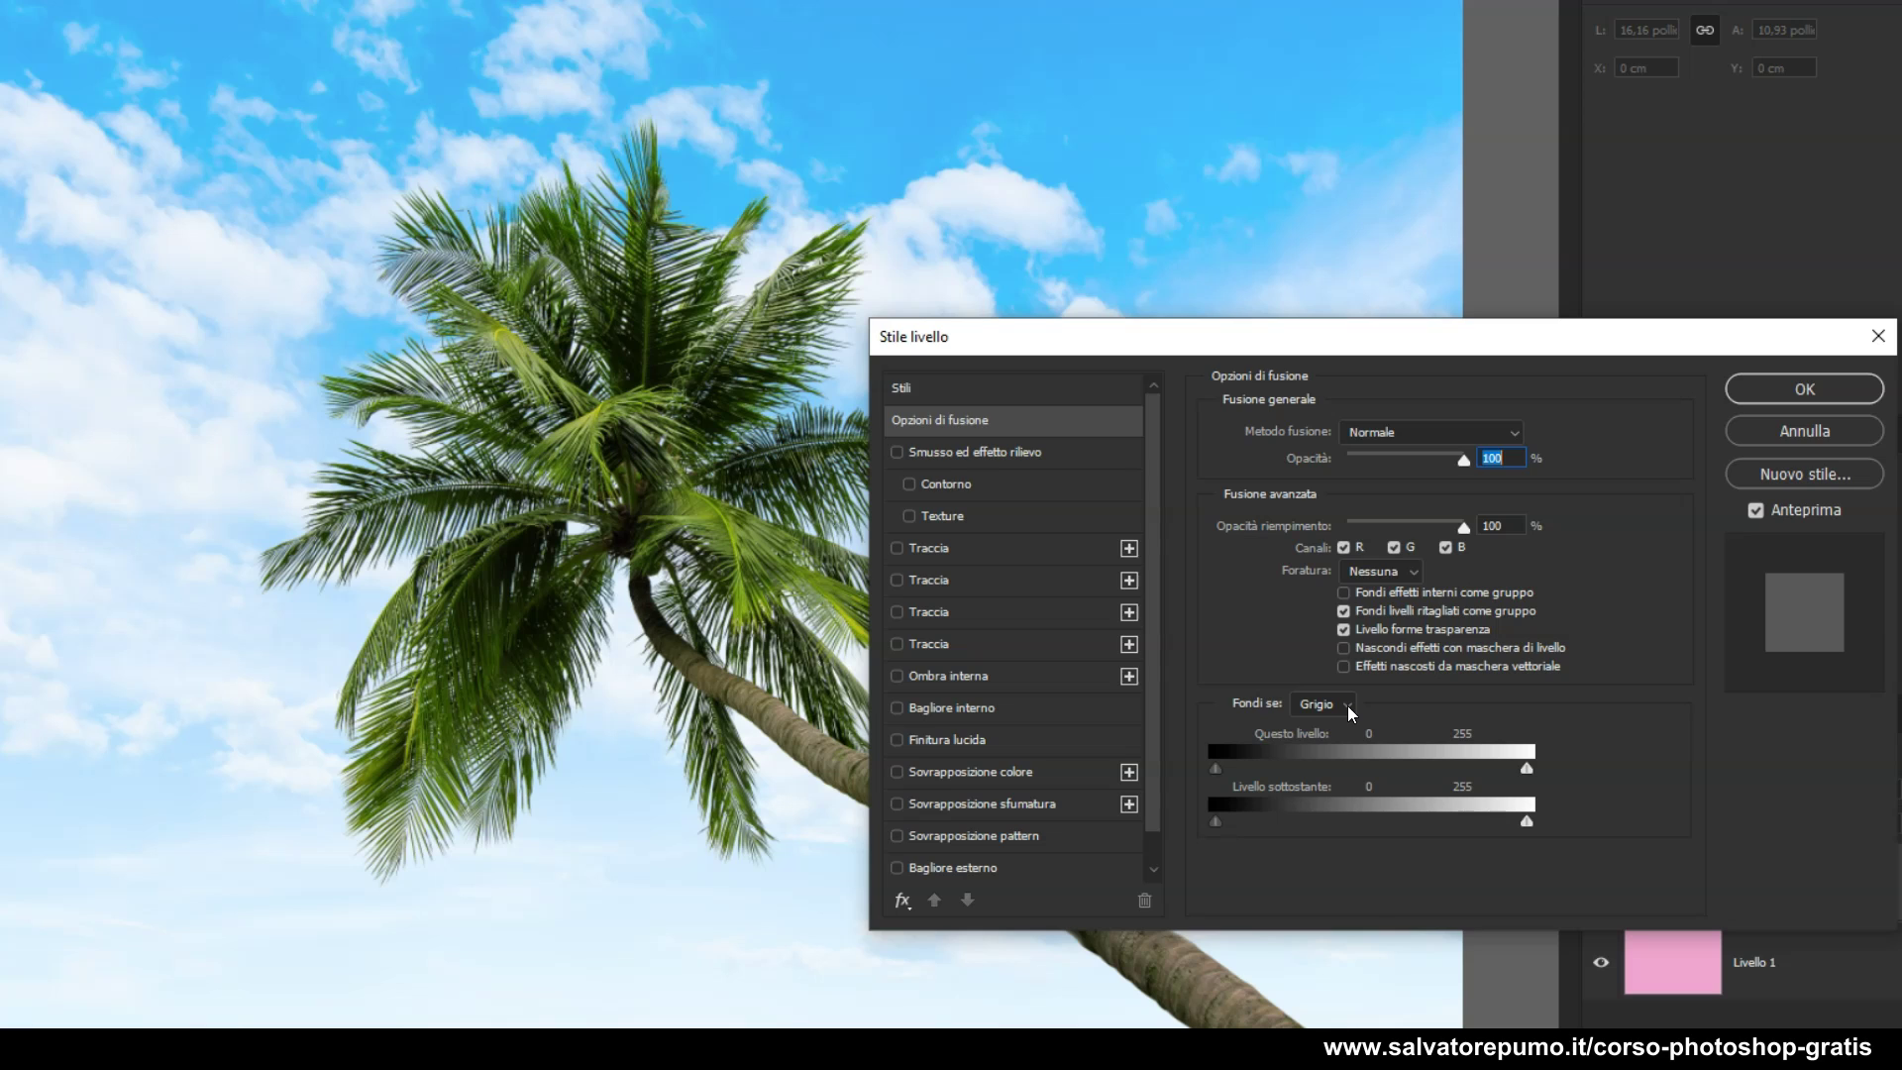
left_click(1349, 708)
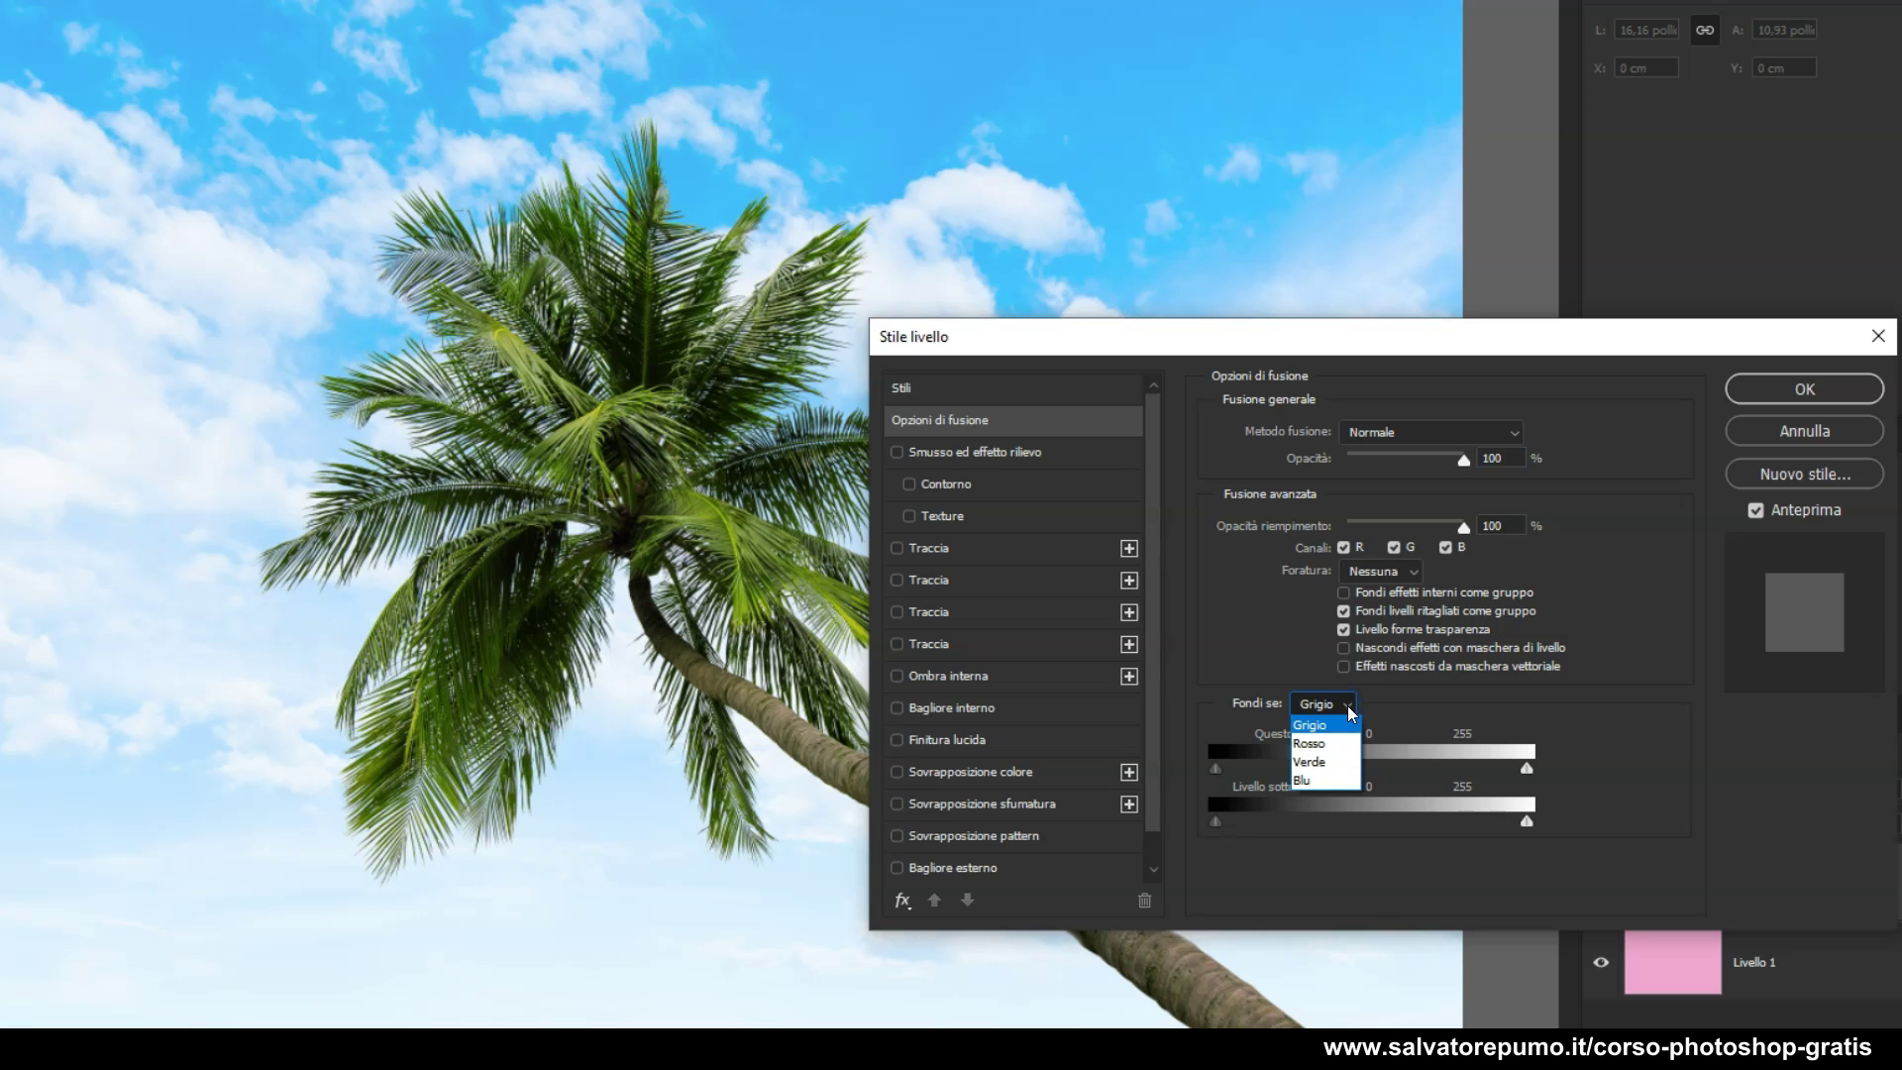
left_click(1307, 779)
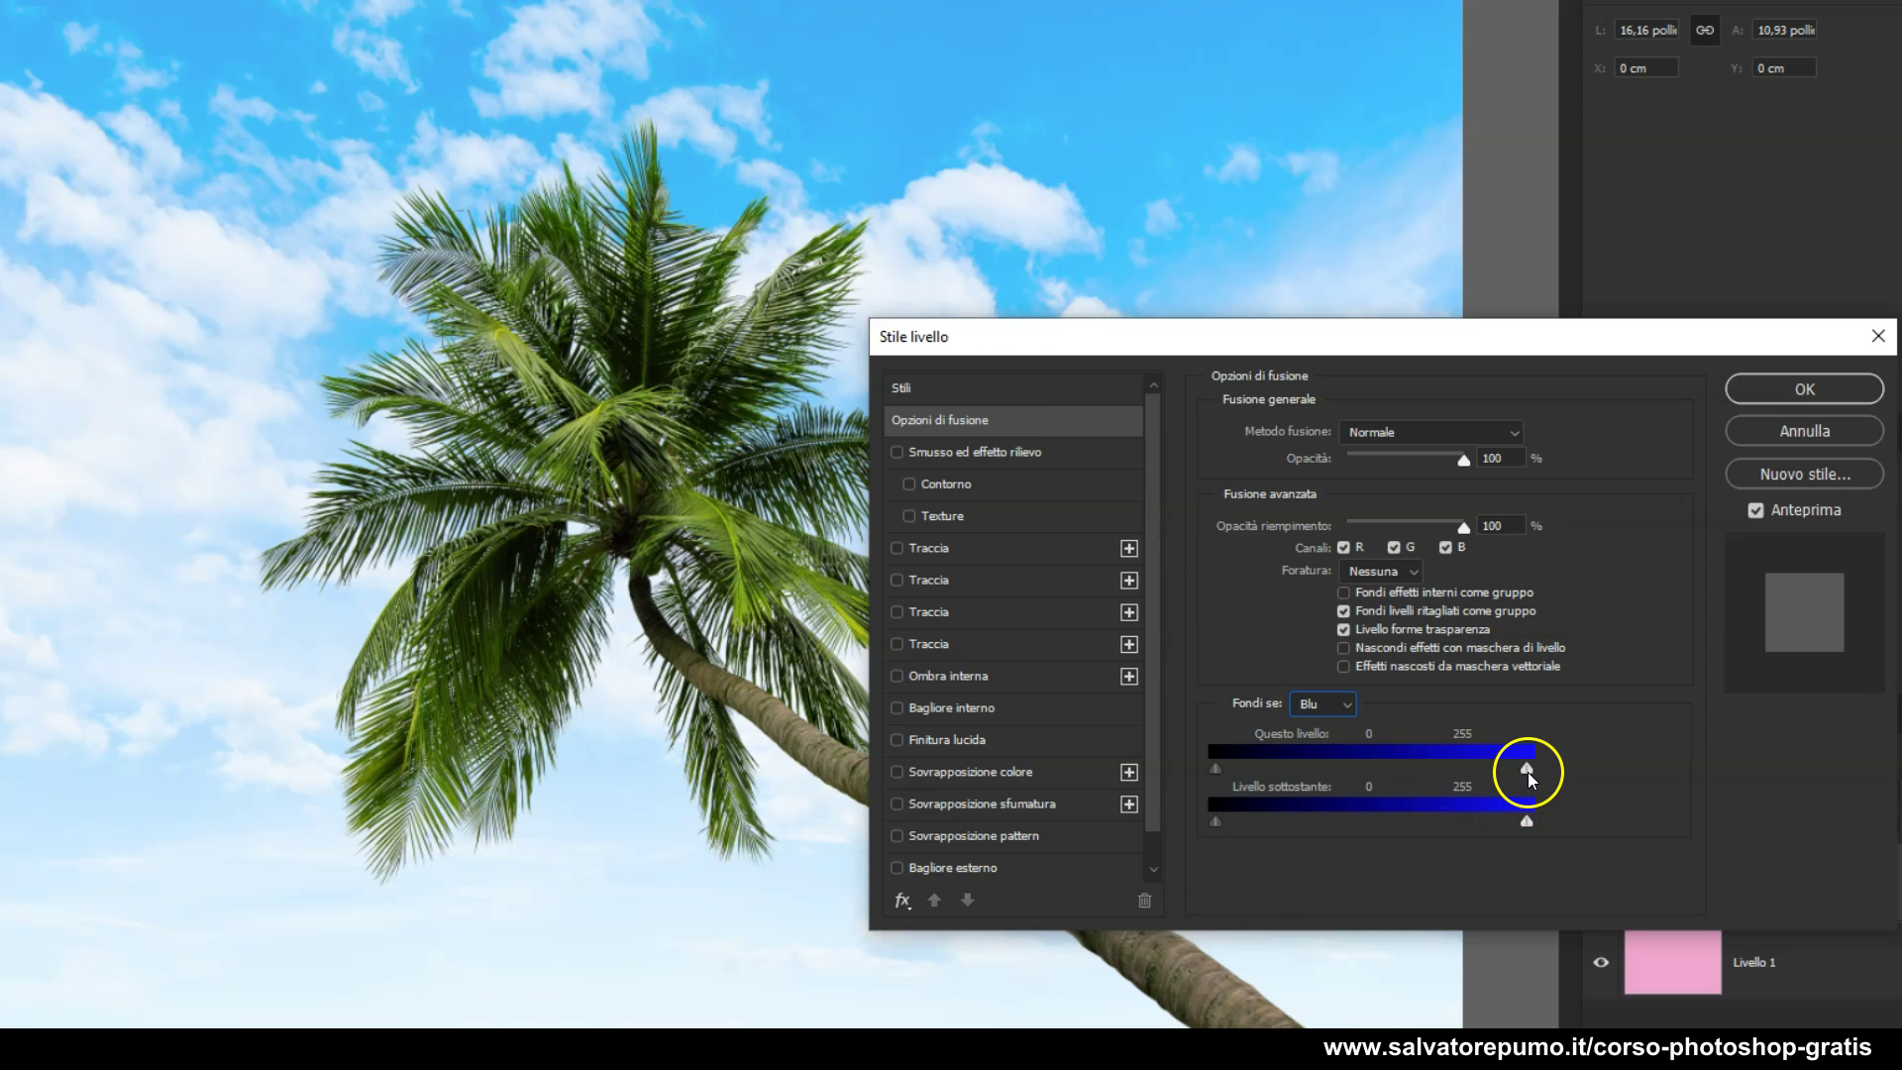
left_click_drag(1528, 770, 1516, 777)
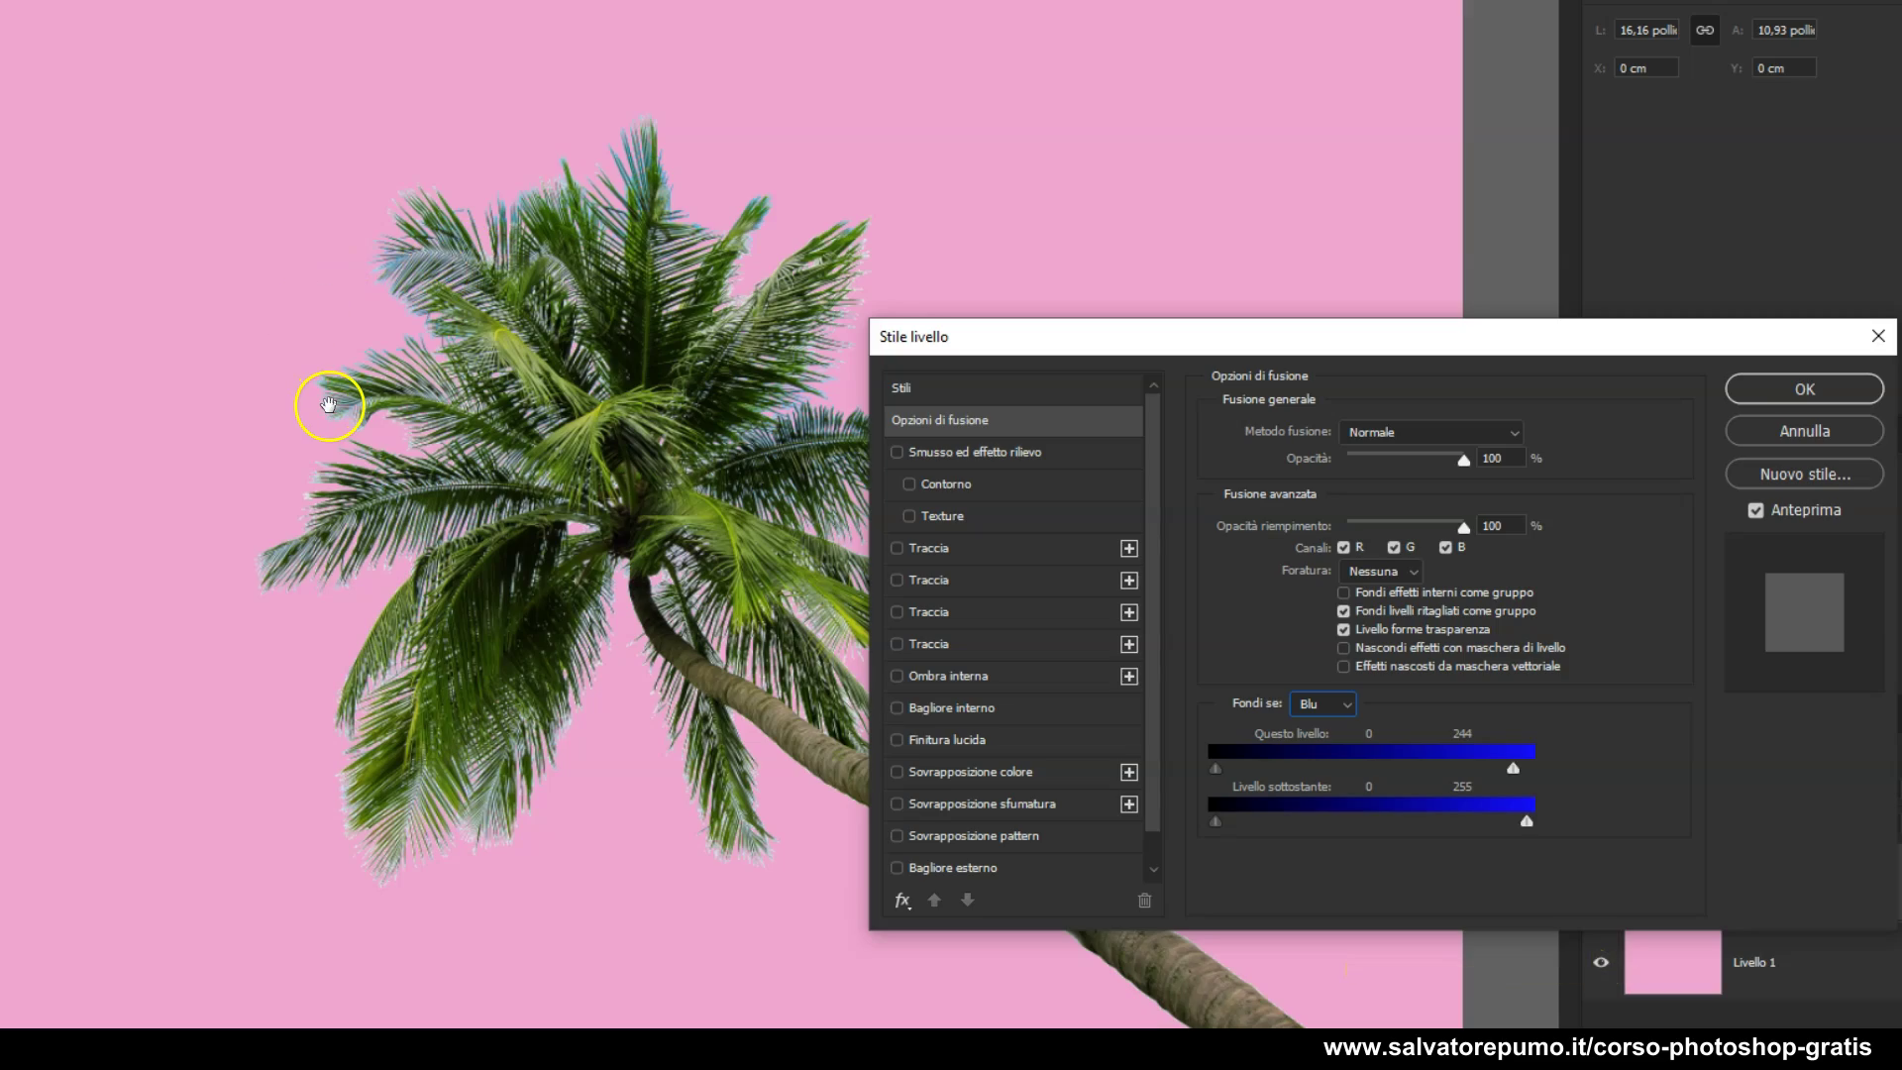
Split the Blu Blend If highlights to 122/228 for soft frond edges and apply the style
left_click(329, 404, "ctrl")
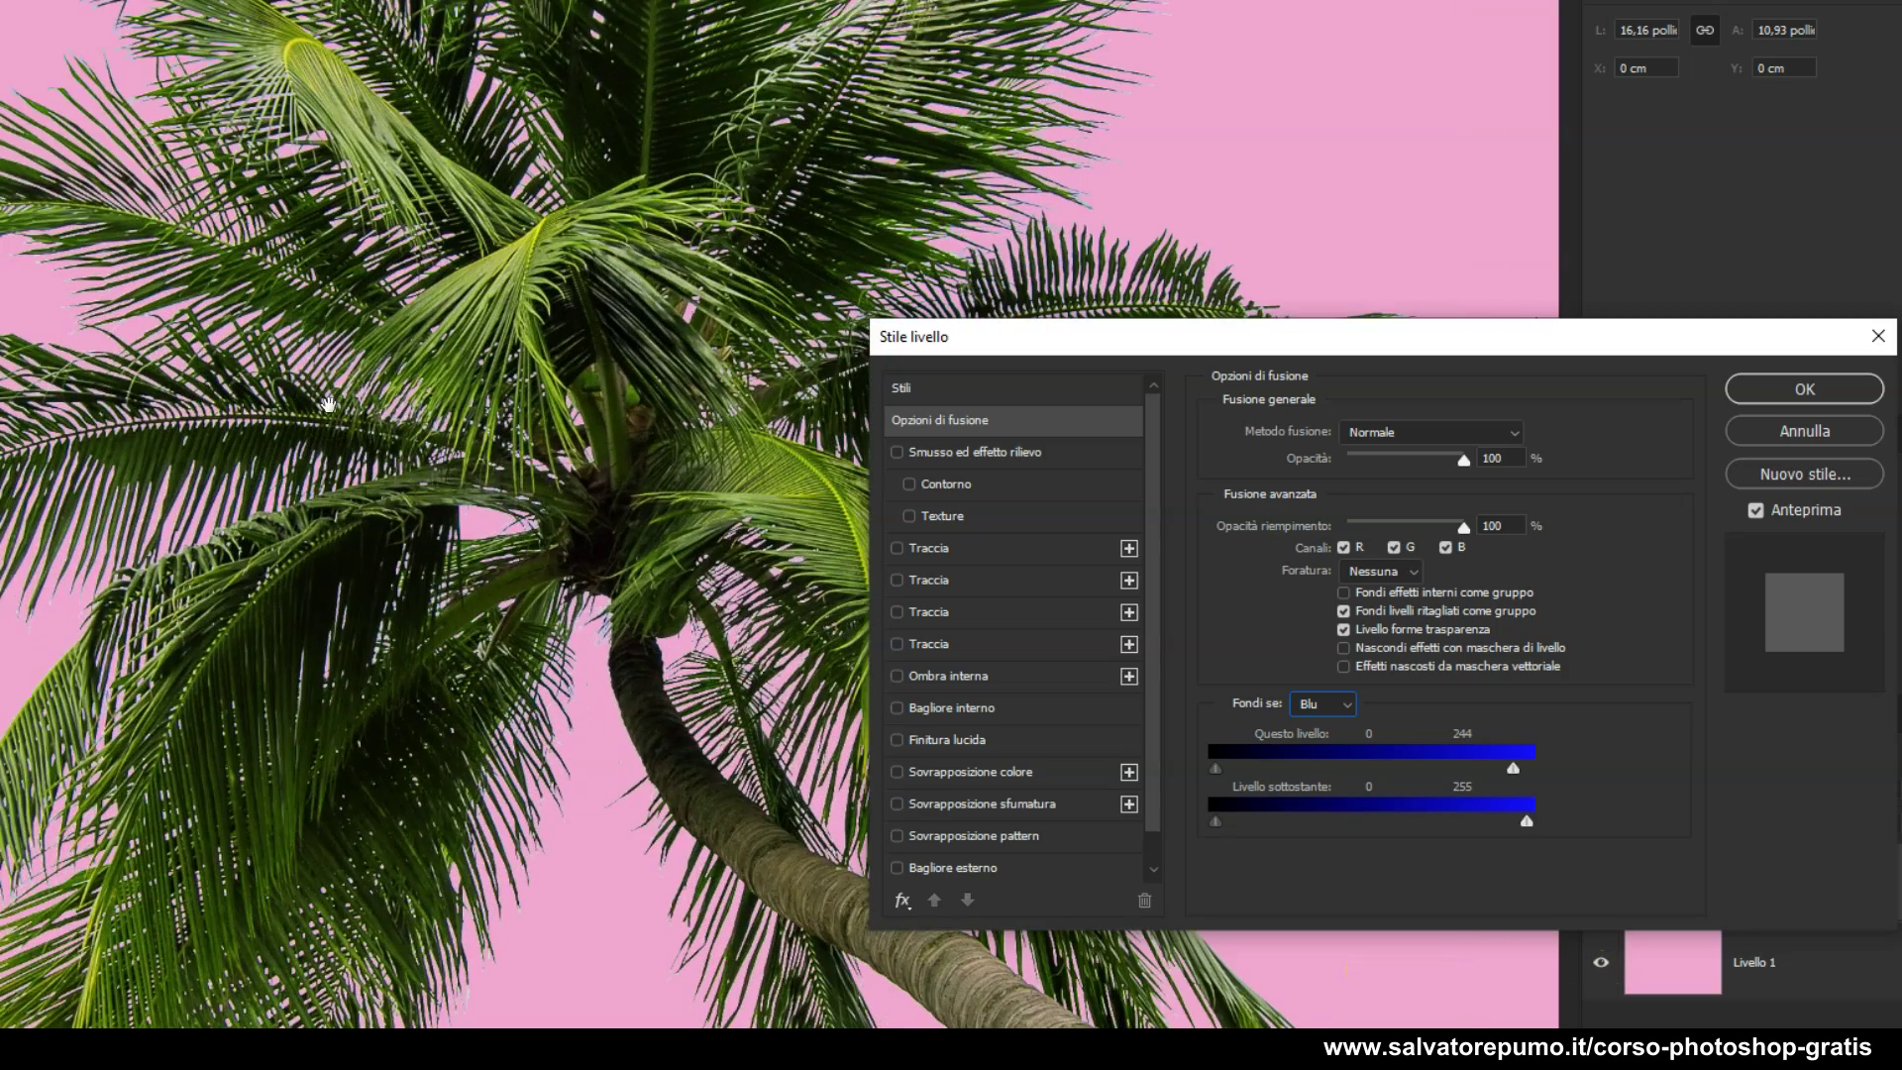
left_click_drag(83, 274, 704, 502)
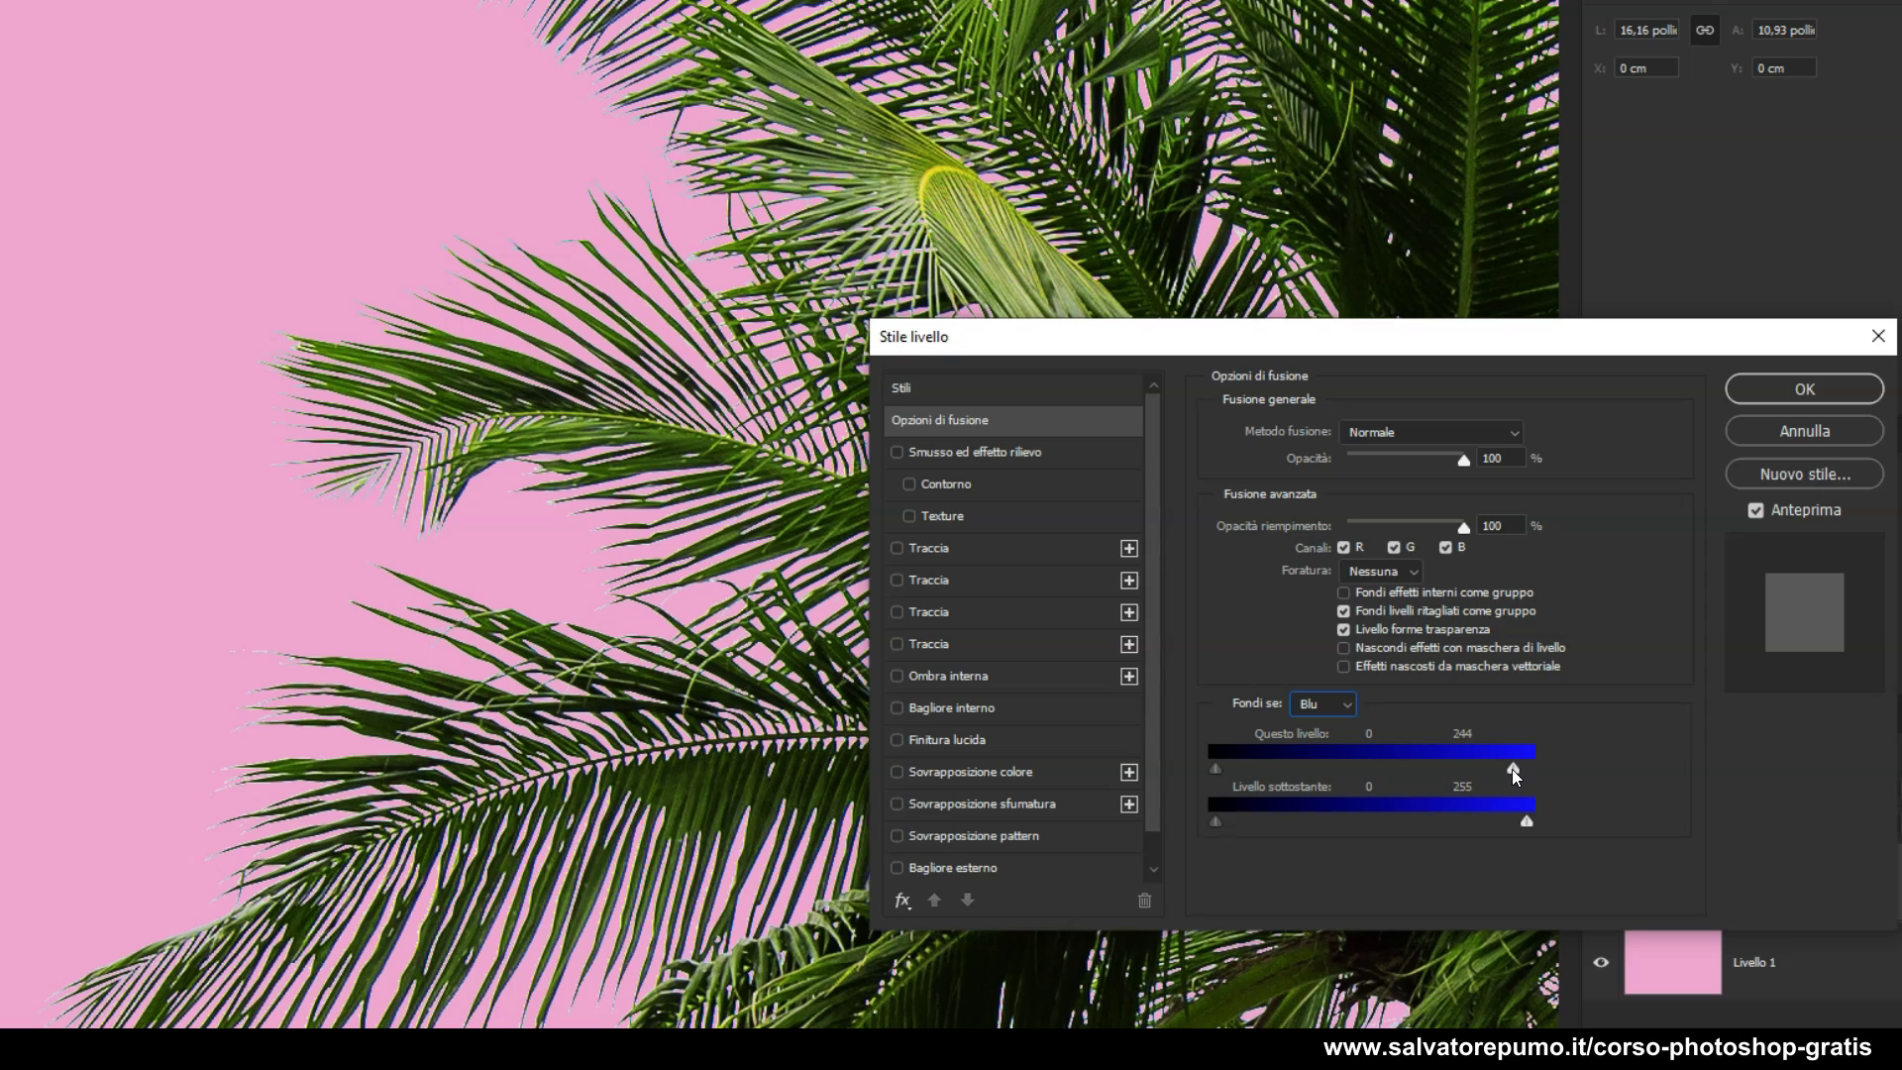
left_click_drag(1513, 770, 1496, 770)
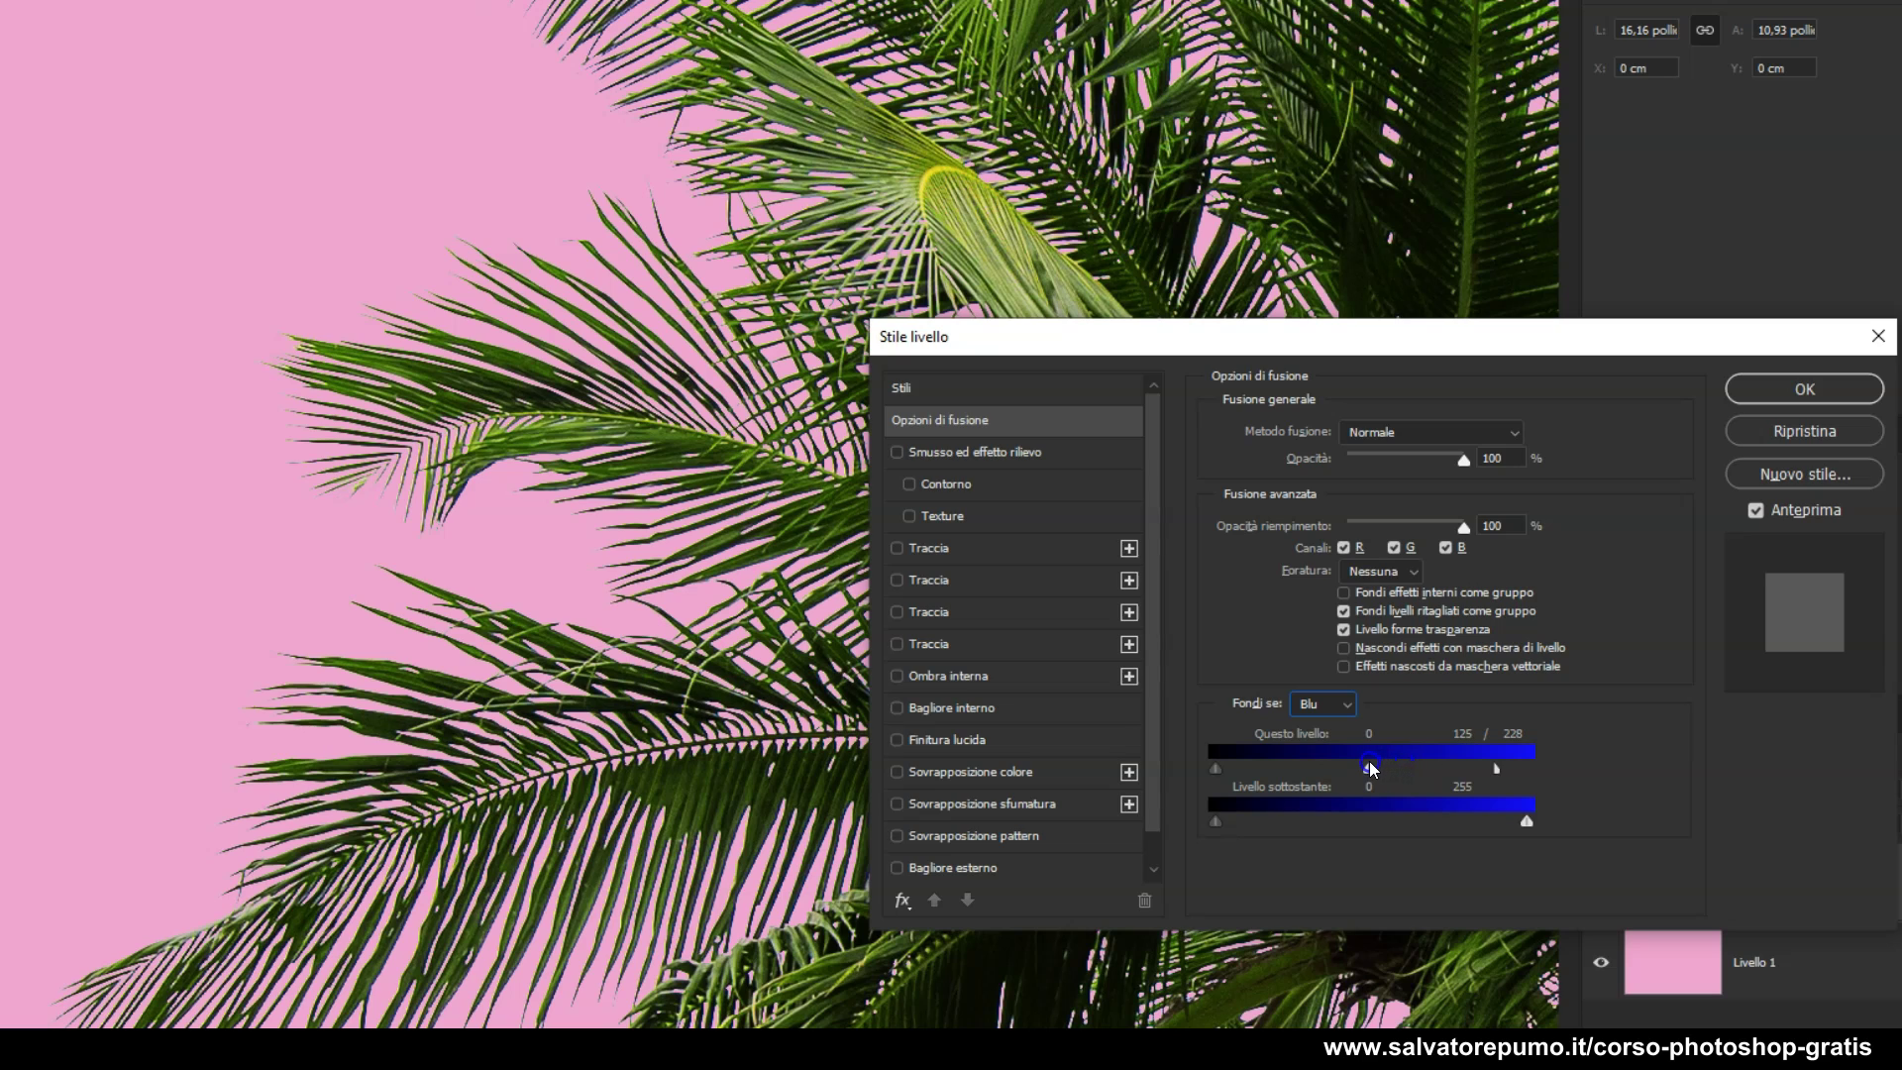
left_click_drag(1365, 769, 1339, 778)
left_click(1789, 406)
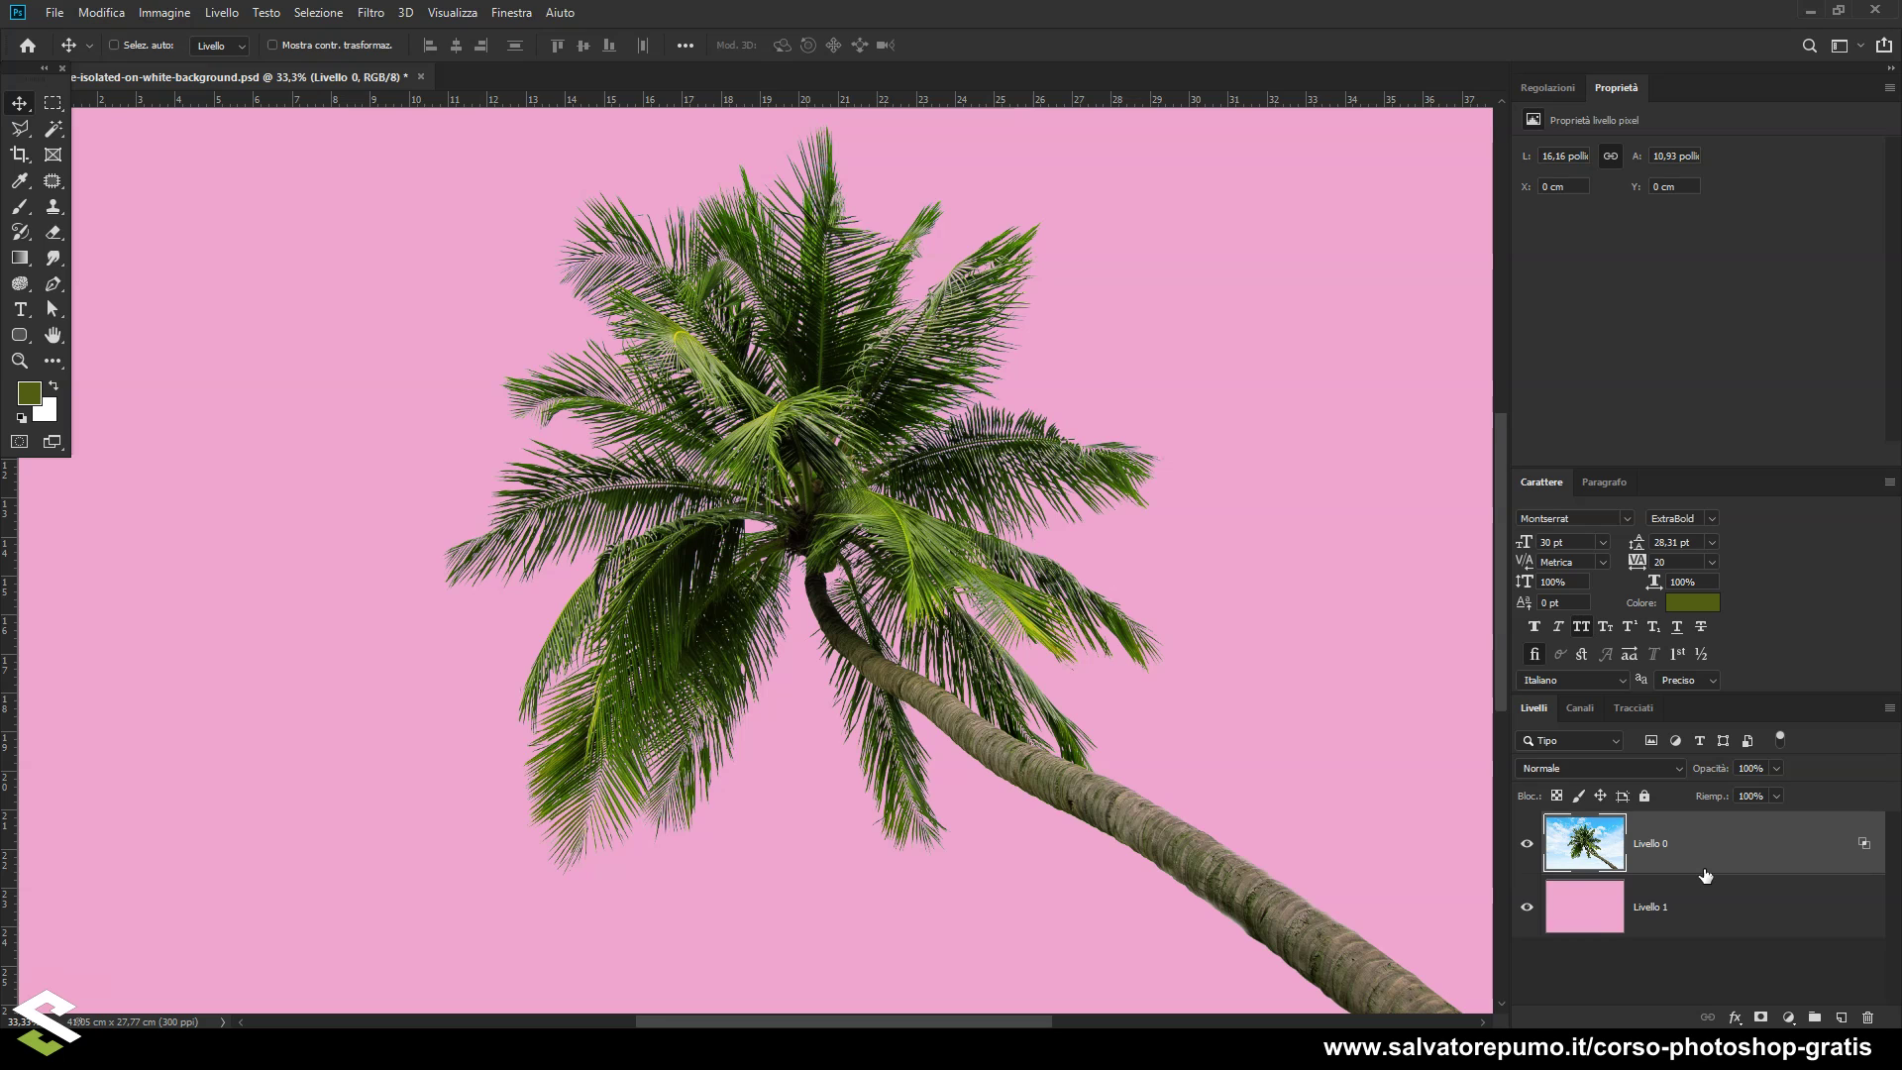
Duplicate Livello 0 and reset the copy's Blend If highlights to 255, restoring its sky
key("ctrl+j")
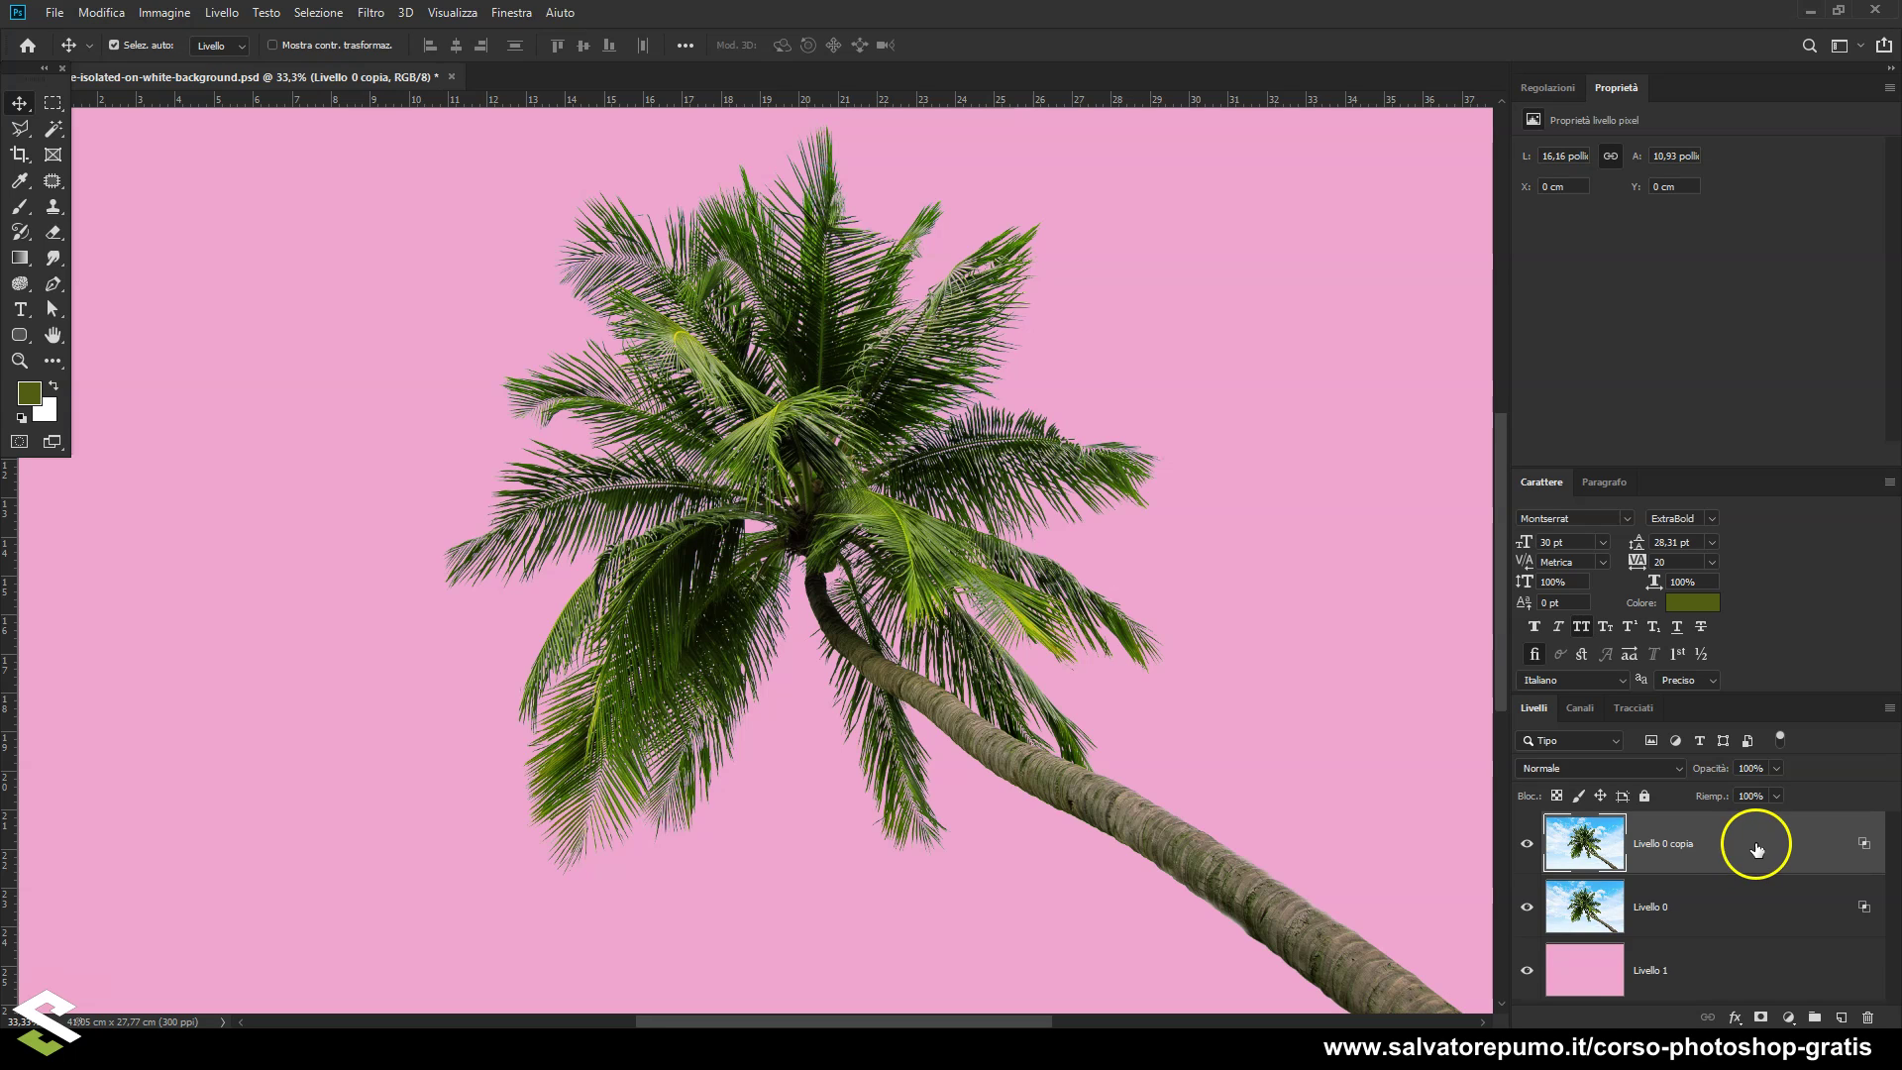
double_click(1757, 849)
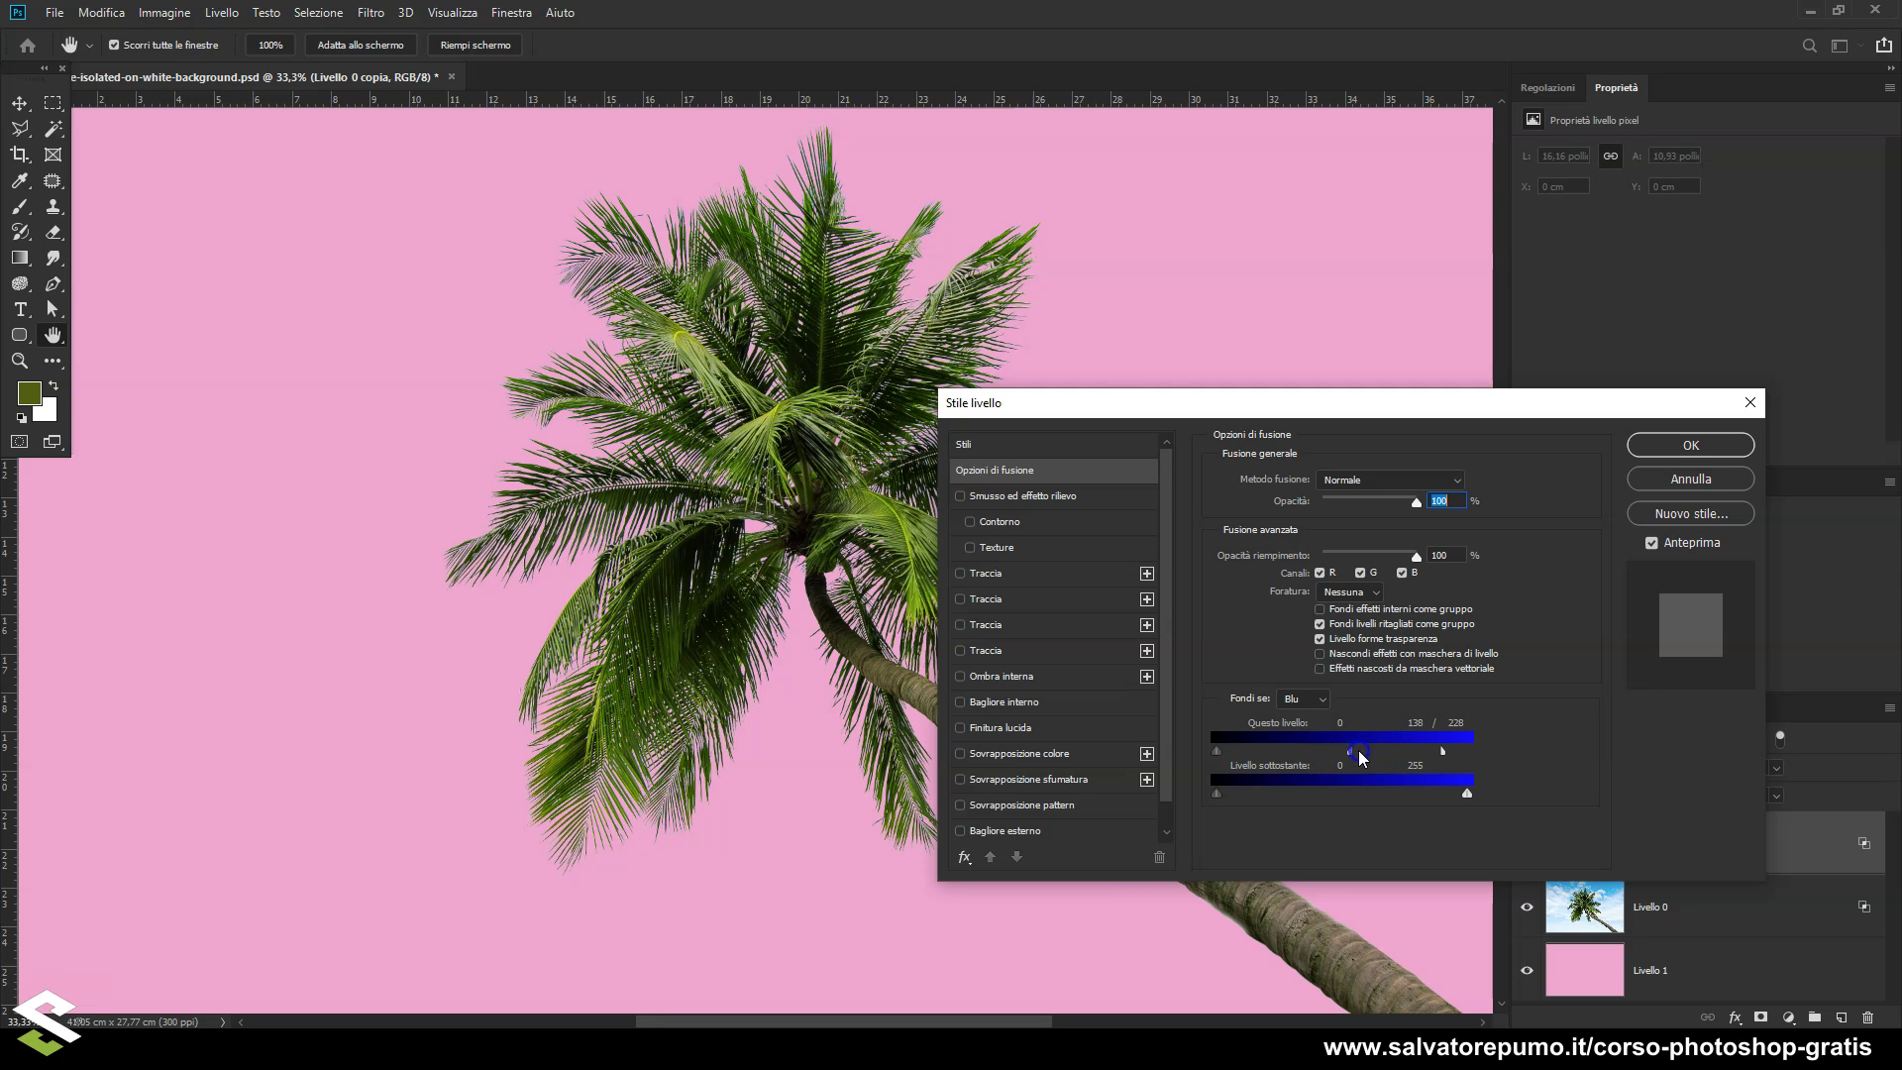
left_click_drag(1334, 749, 1532, 751)
left_click(1691, 448)
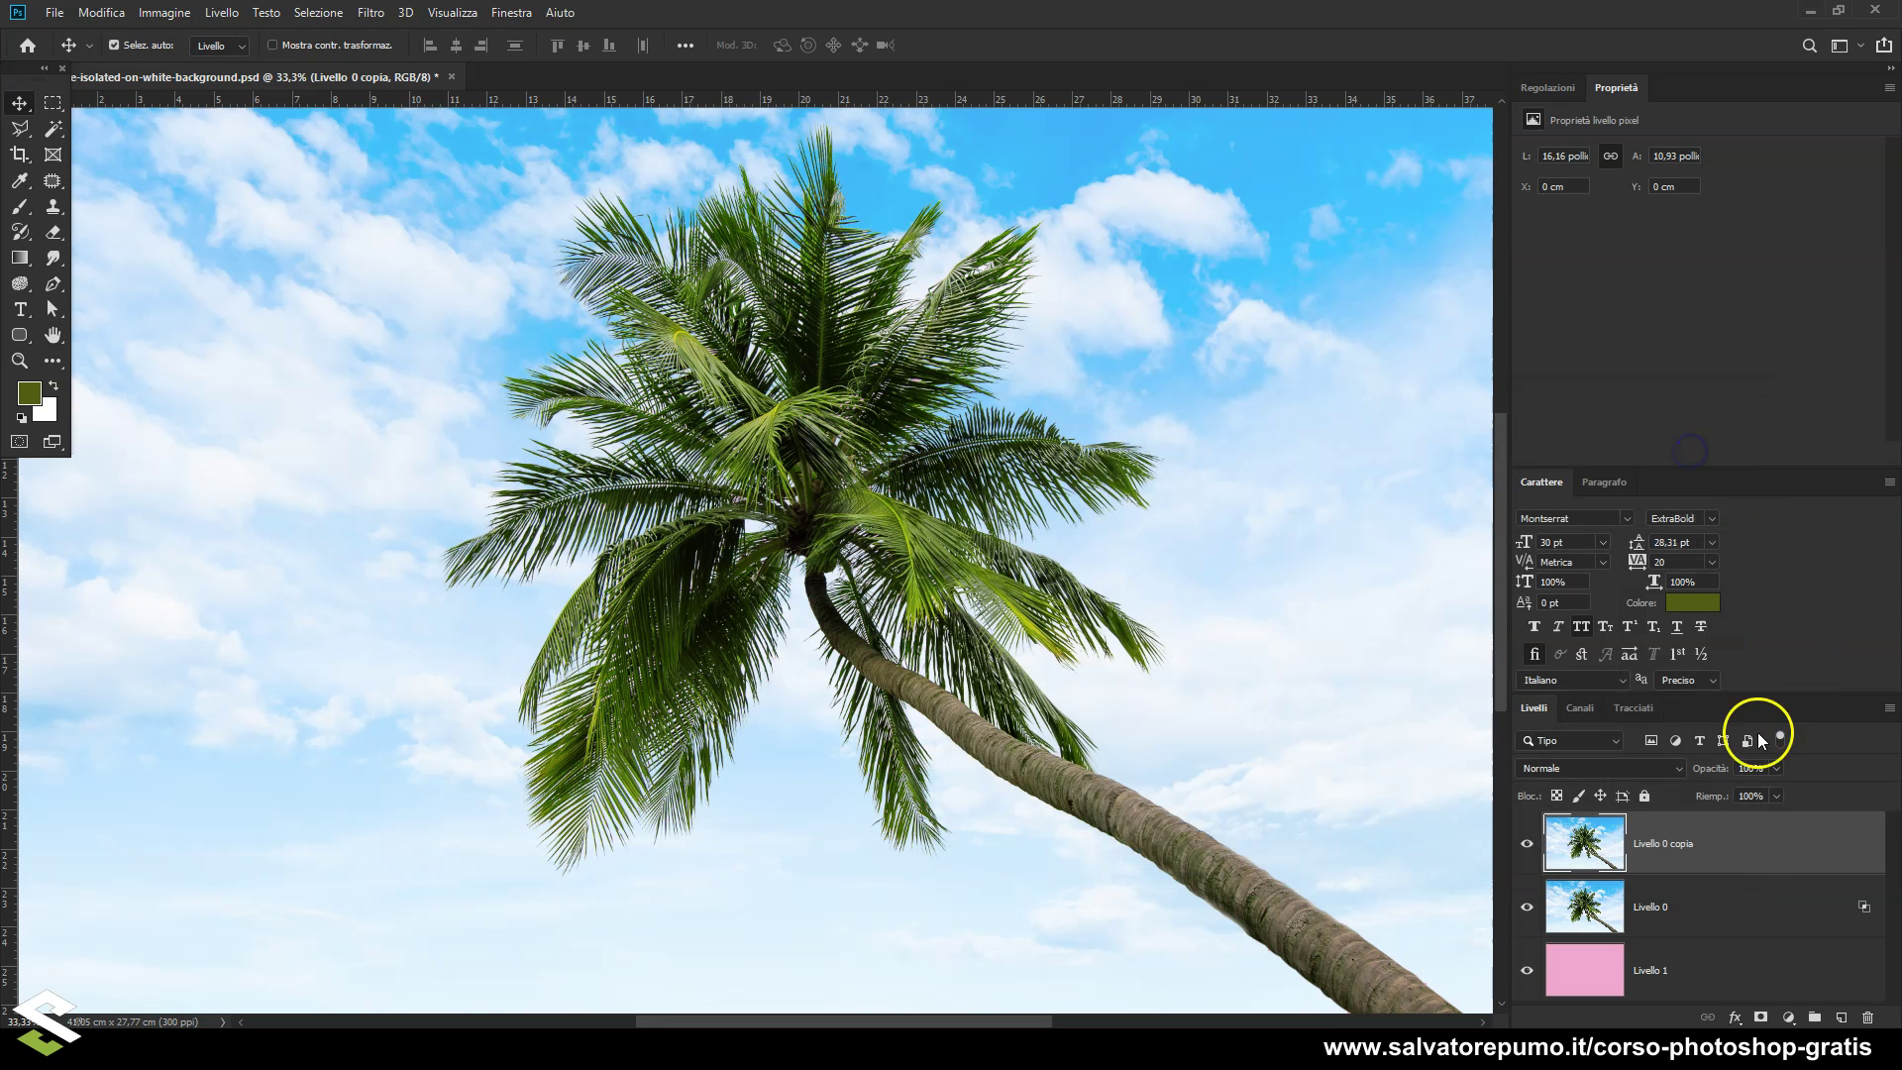
Toggle Livello 0 copia's visibility to compare, leaving it hidden
left_click(1527, 847)
left_click(1527, 847)
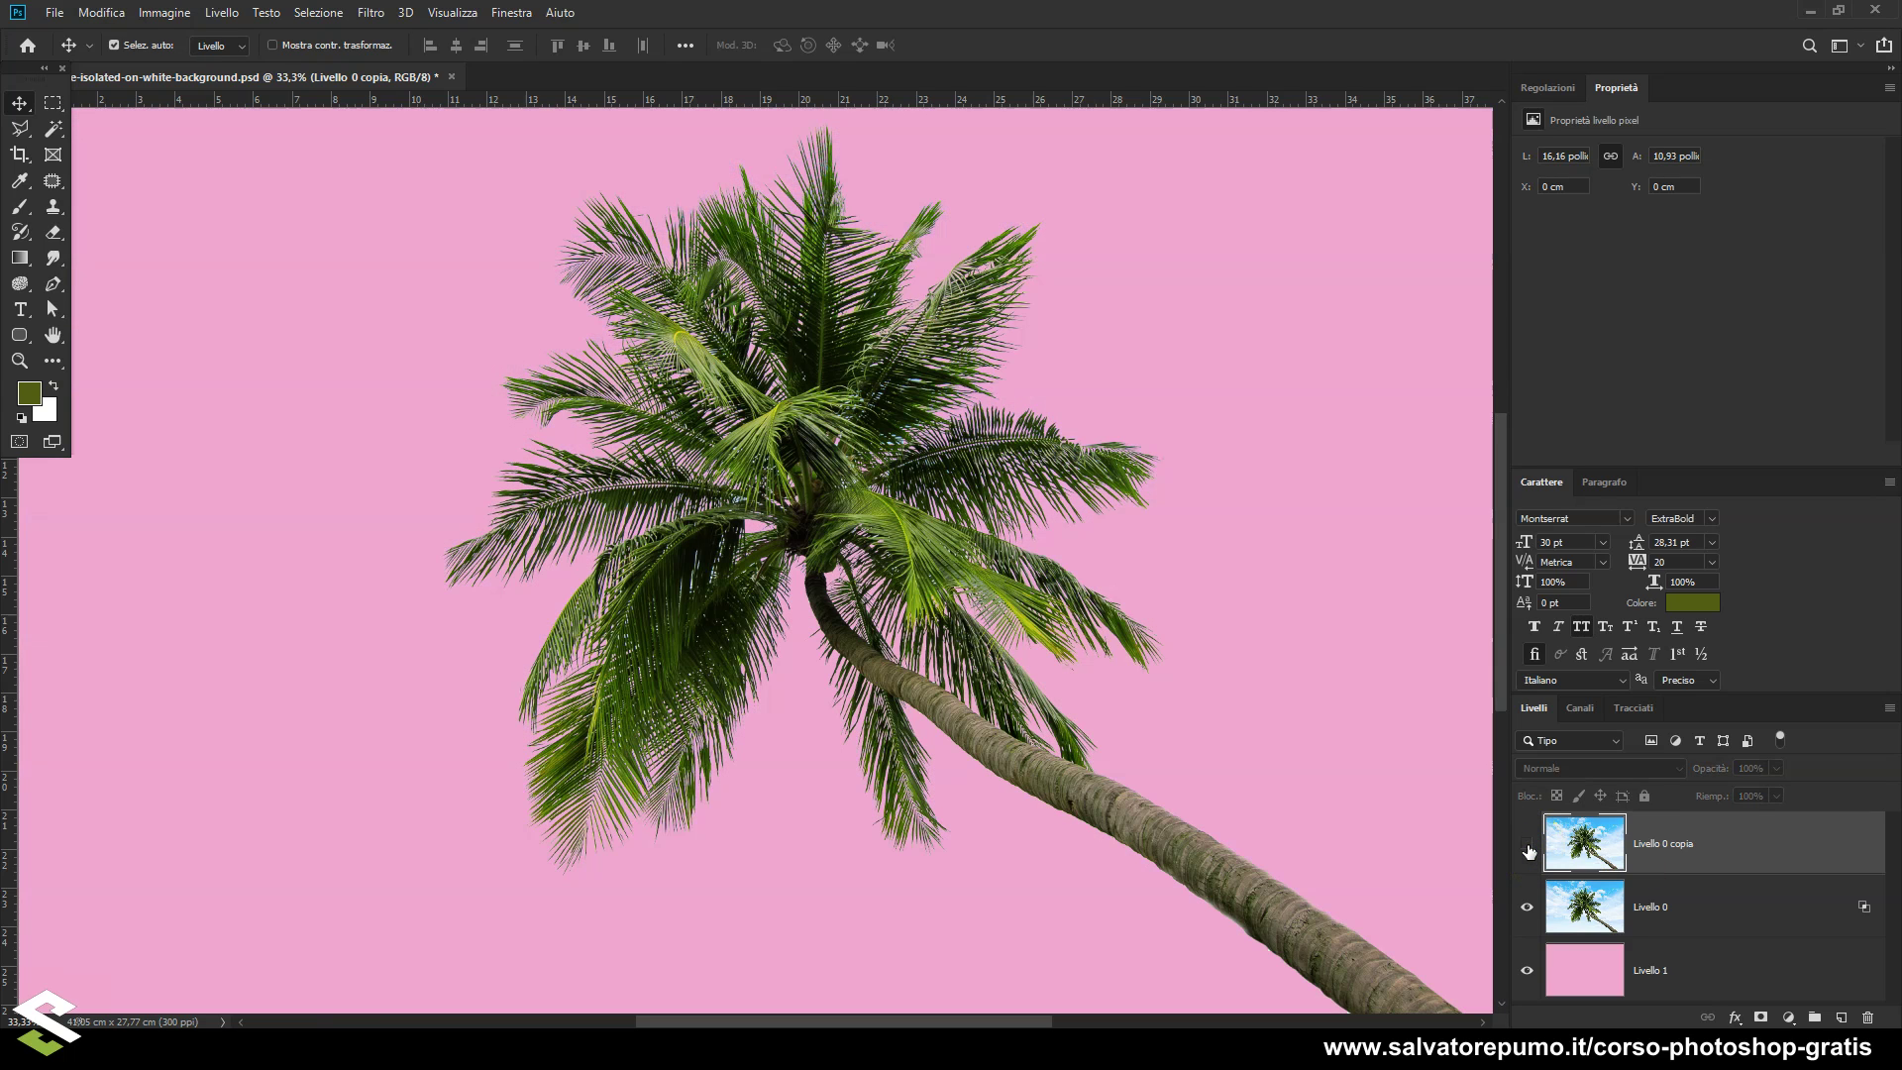
left_click(1527, 847)
Zoom and pan around the palm crown to inspect the cut-out edges
scroll(807, 433, "up", 2)
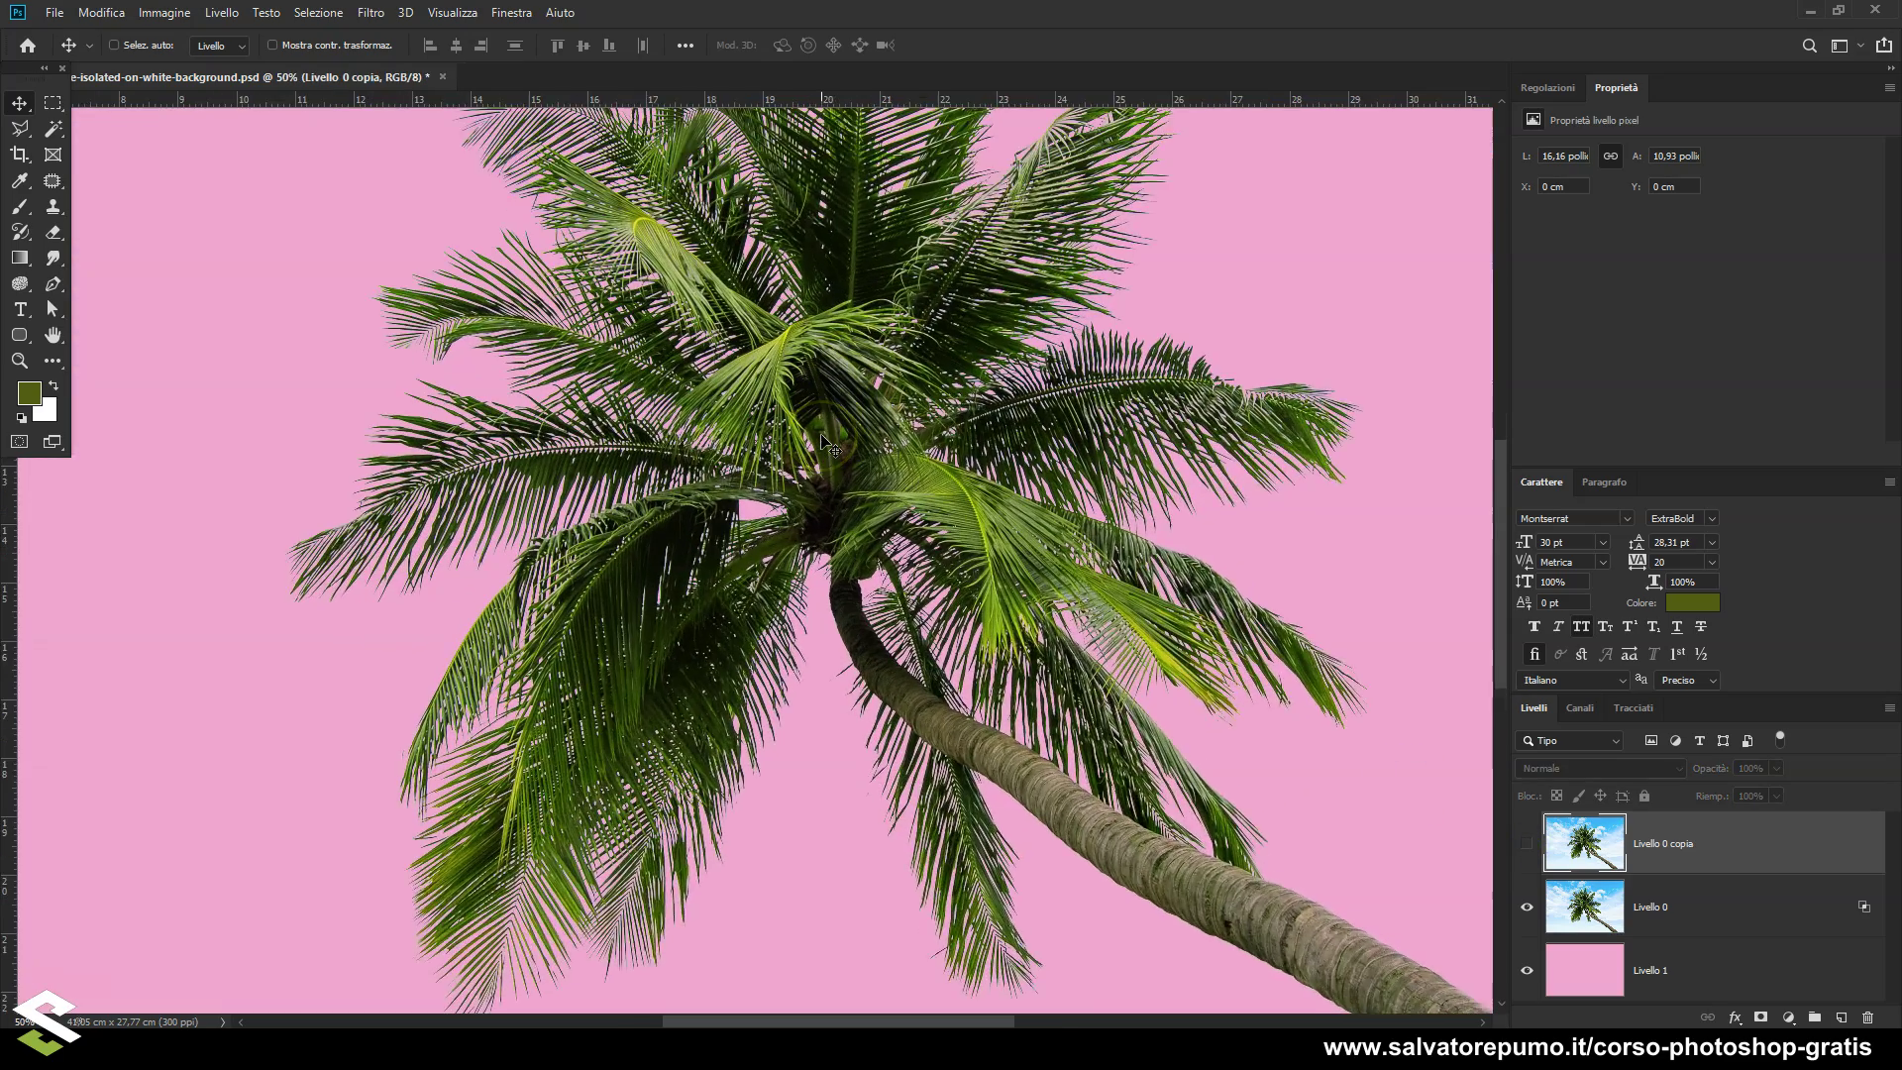
mouse_move(830, 448)
left_mouse_down()
mouse_move(921, 538)
mouse_move(883, 645)
mouse_move(882, 495)
mouse_move(829, 540)
mouse_move(913, 502)
left_mouse_up()
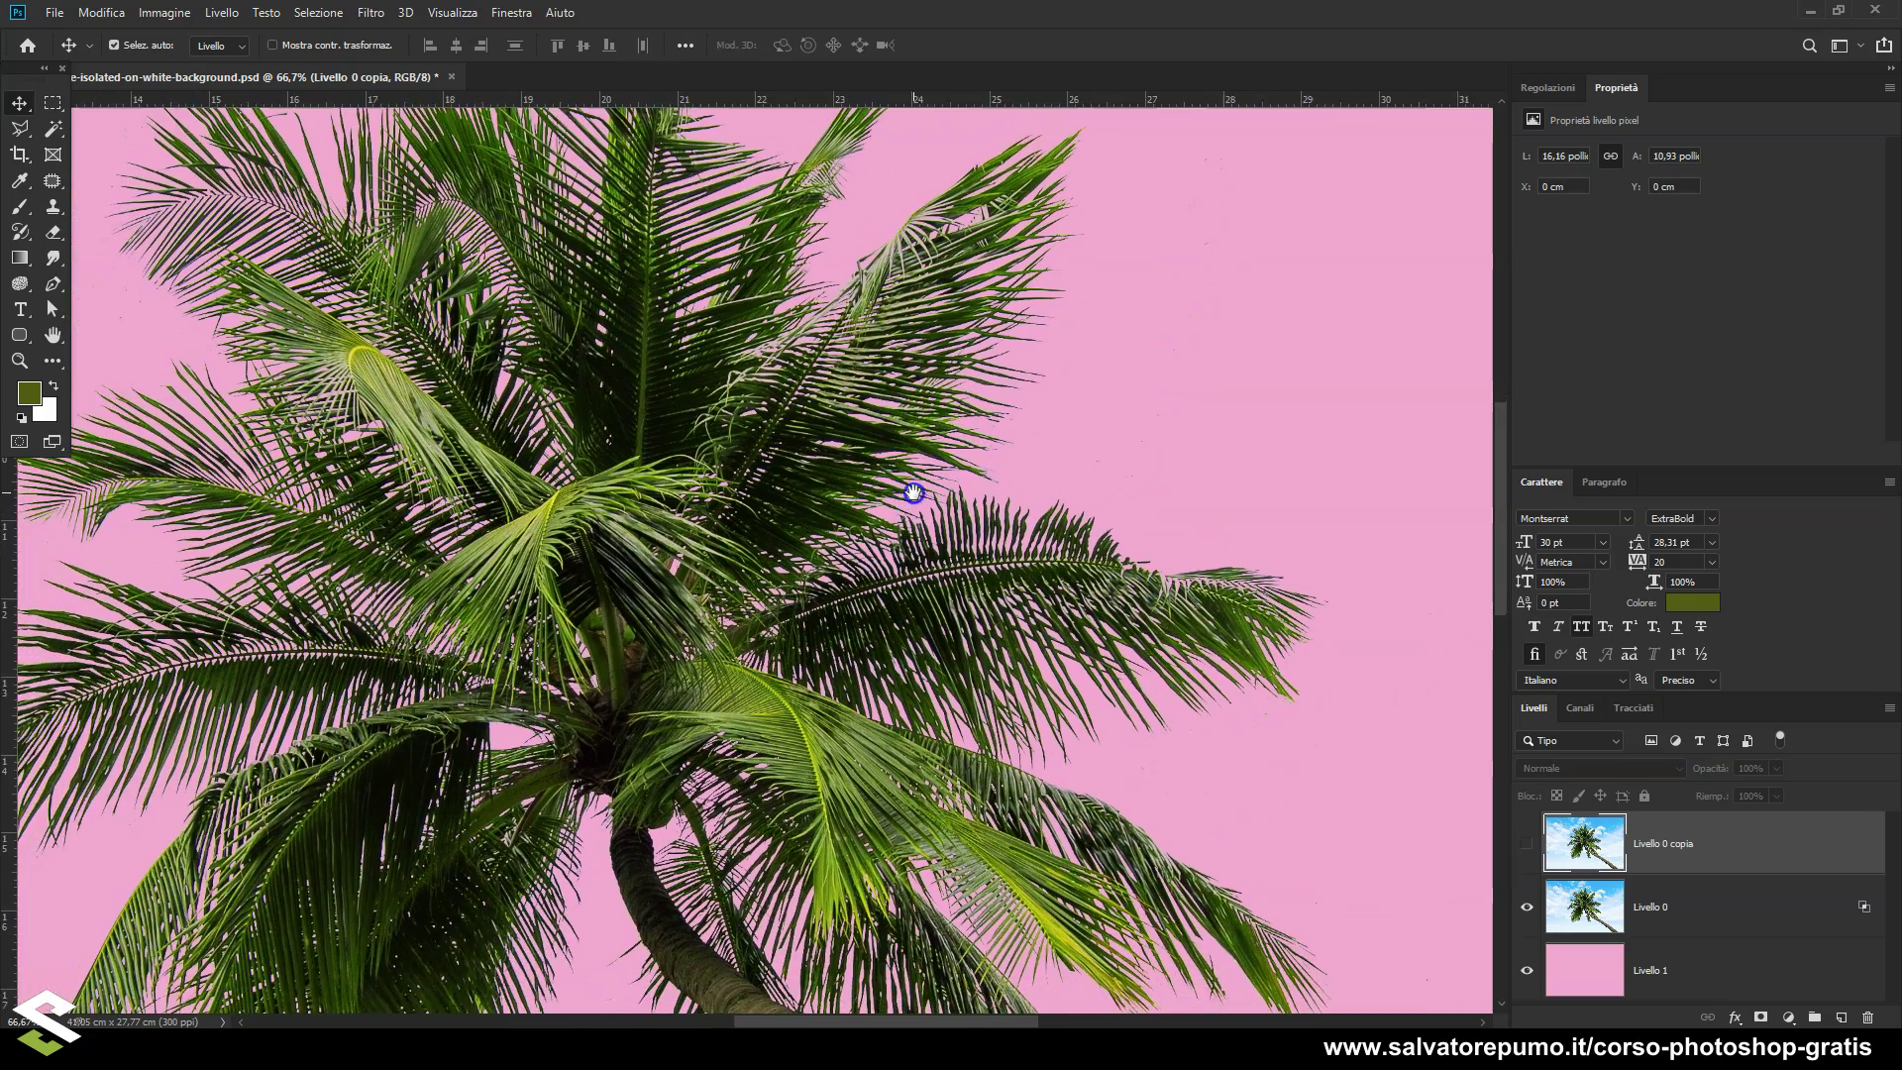
scroll(963, 507, "down", 1)
scroll(963, 505, "down", 2)
scroll(964, 502, "down", 1)
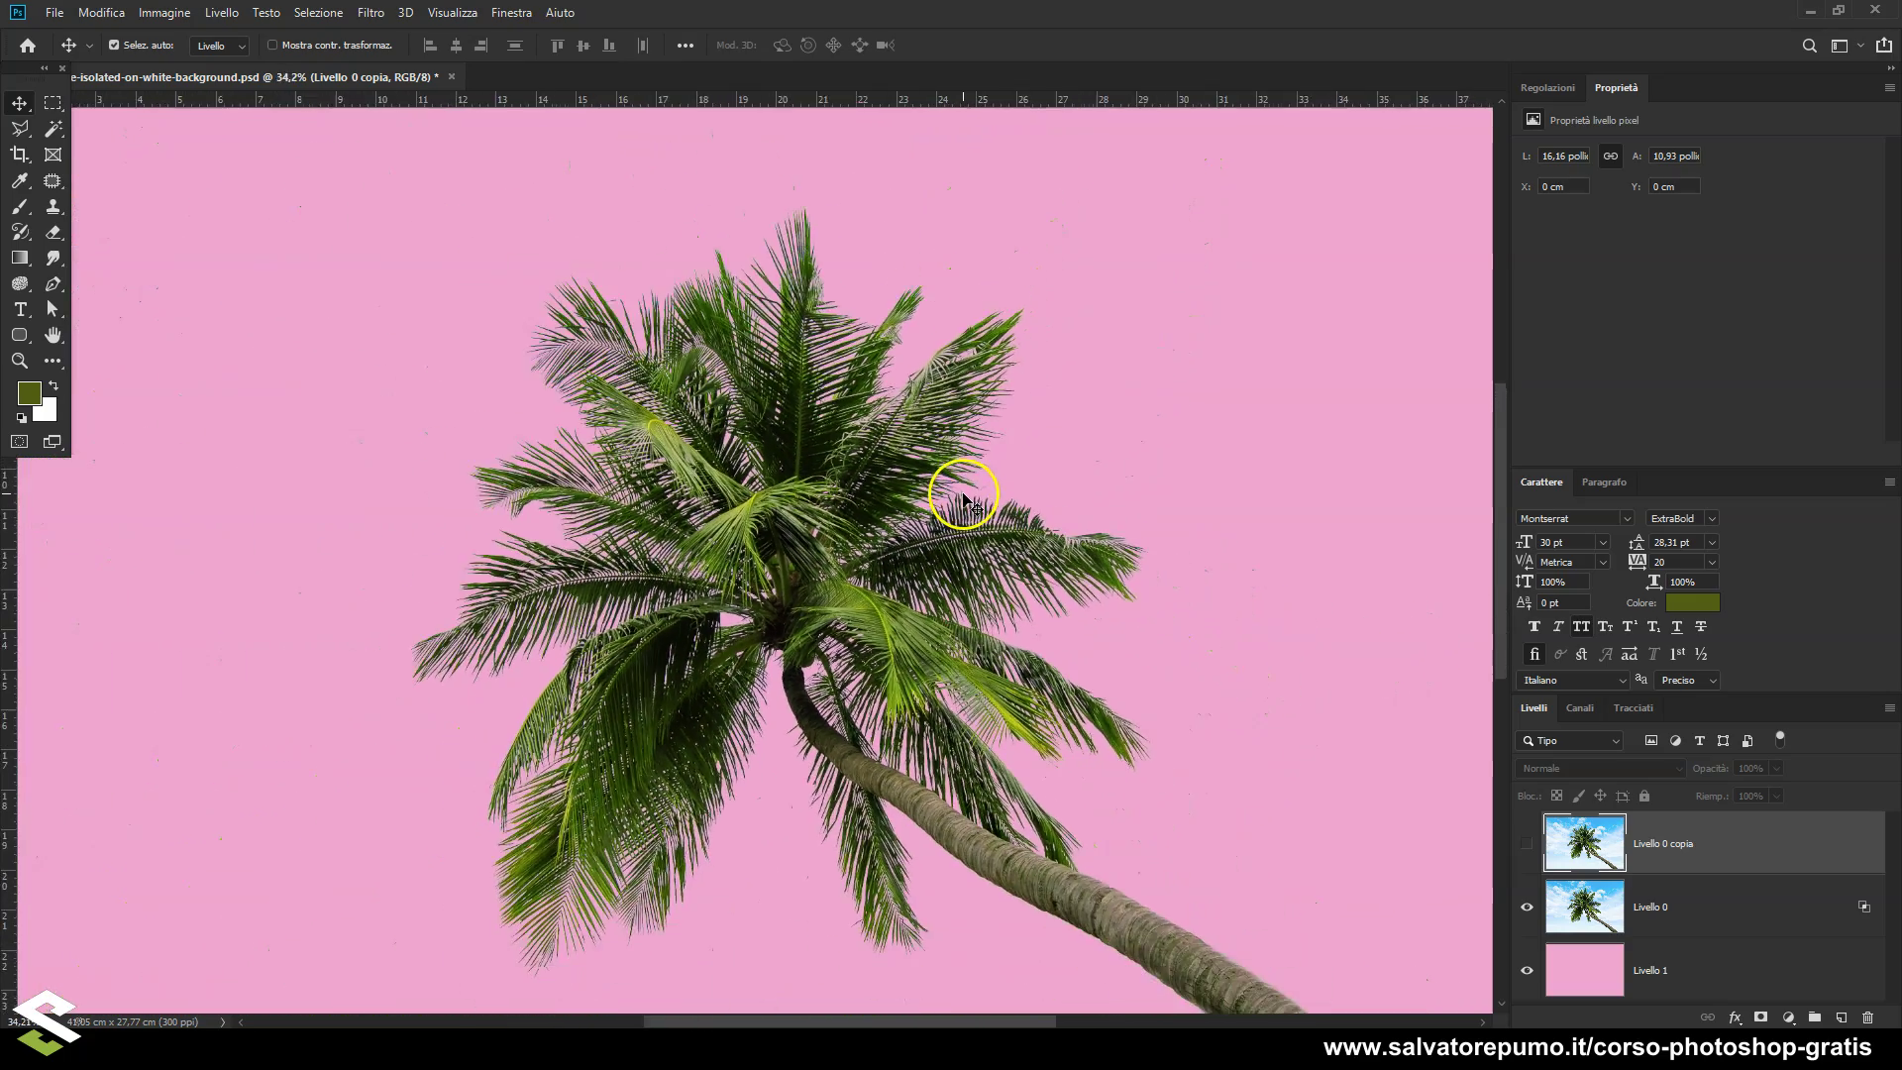
scroll(963, 498, "down", 1)
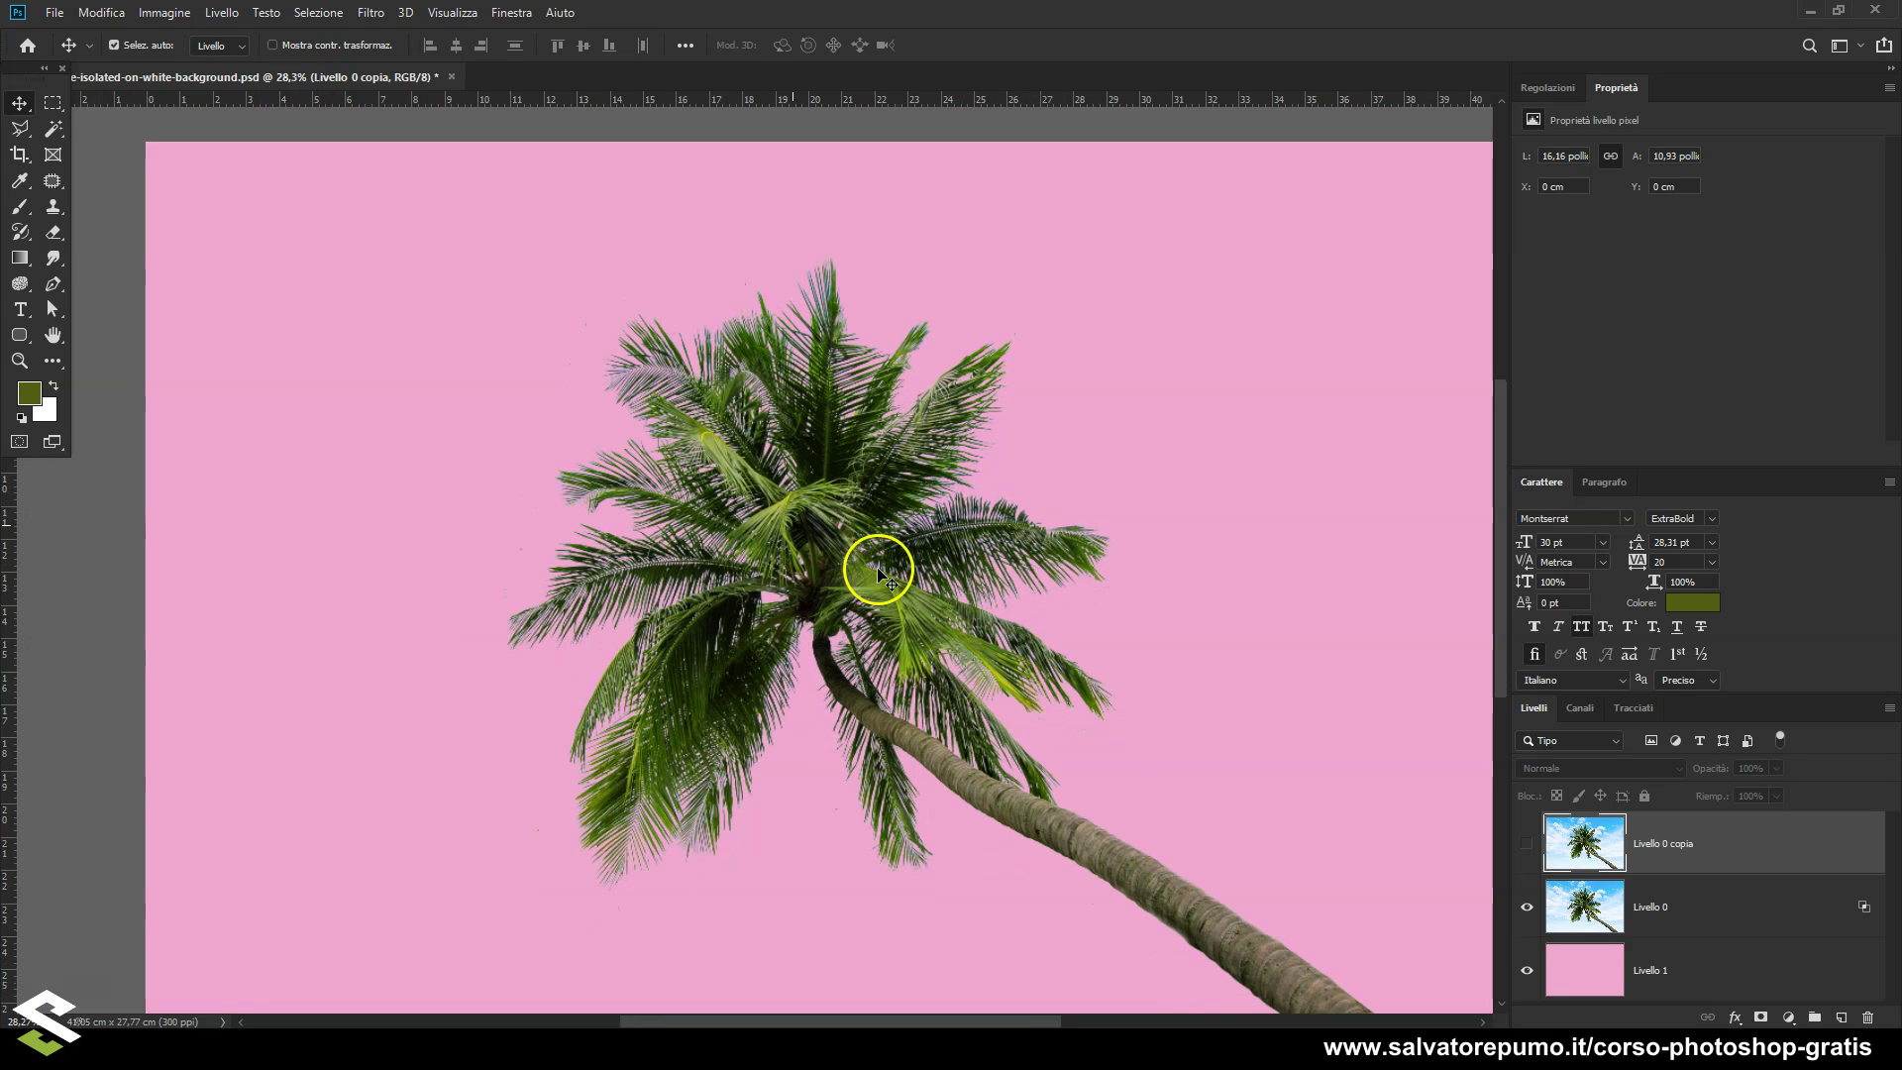
scroll(906, 456, "down", 1)
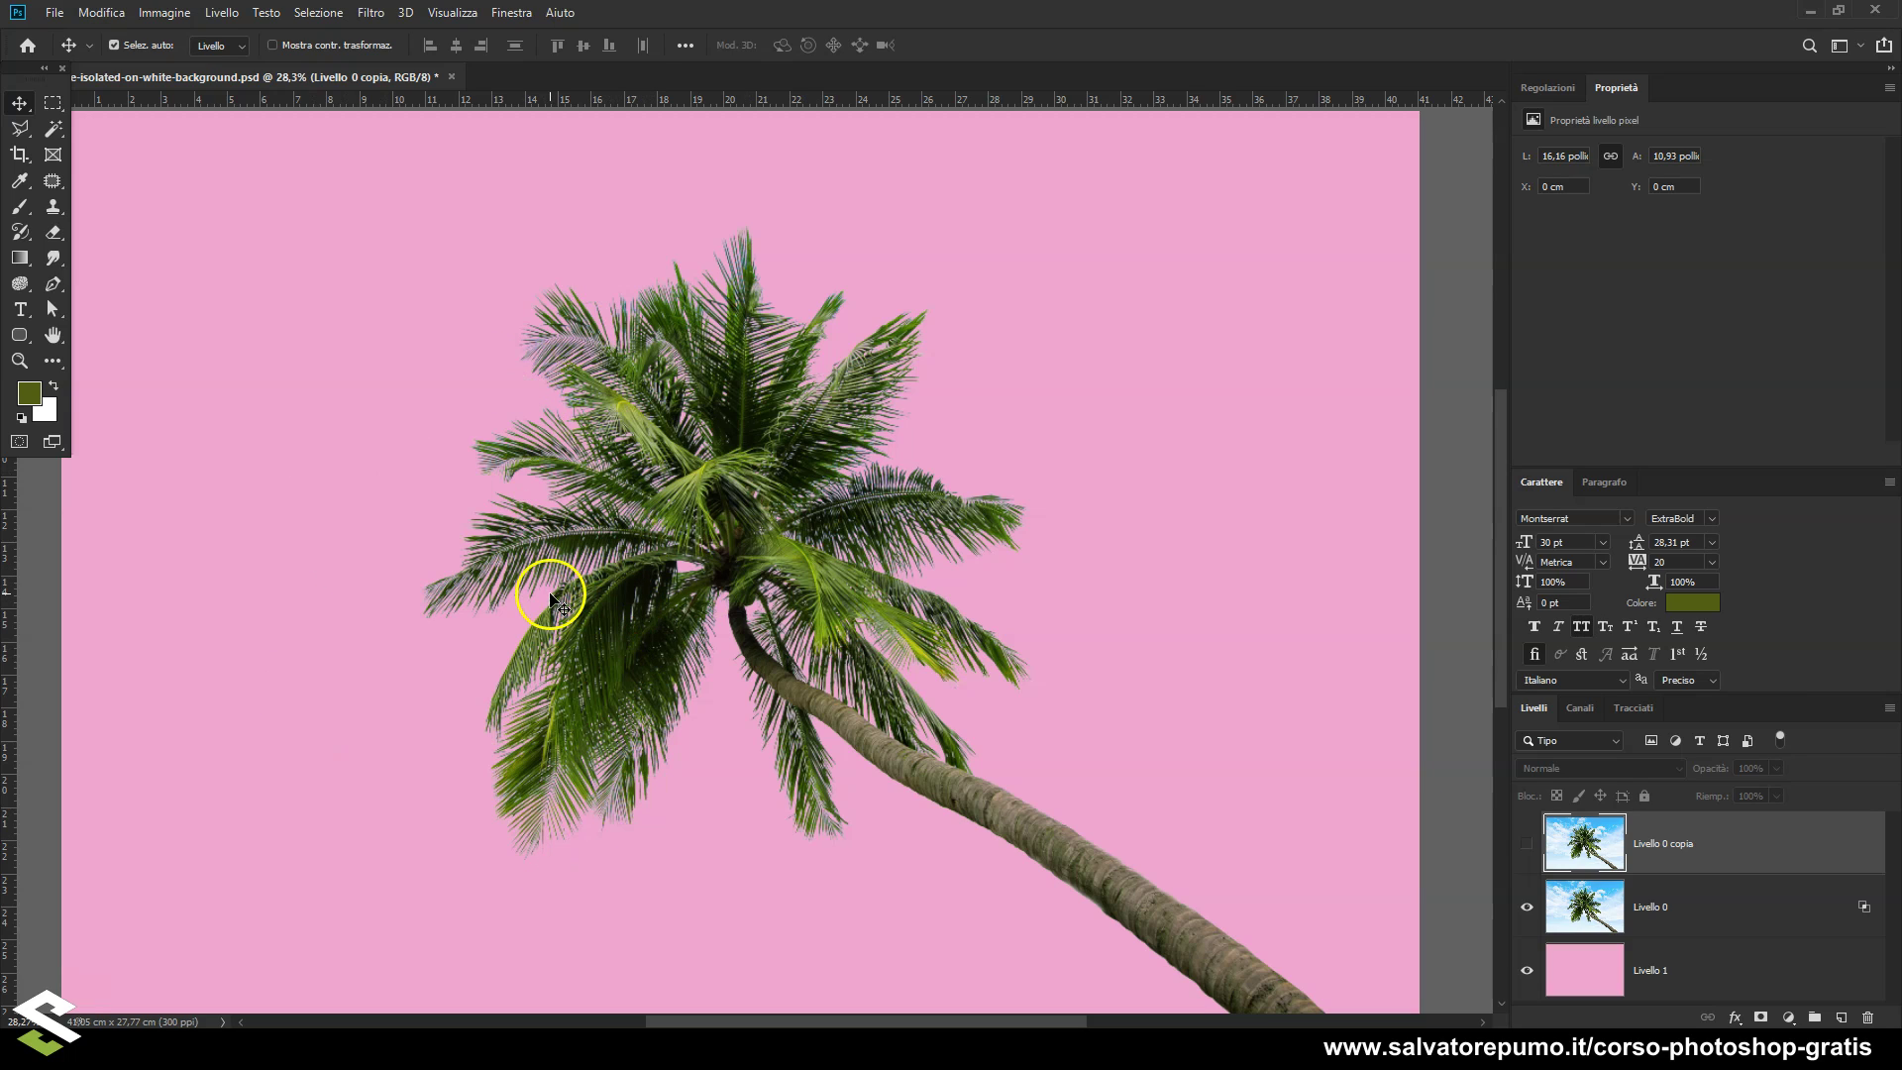
Reopen the Layer Style blending options of the original Livello 0
left_click(1687, 933)
double_click(1692, 929)
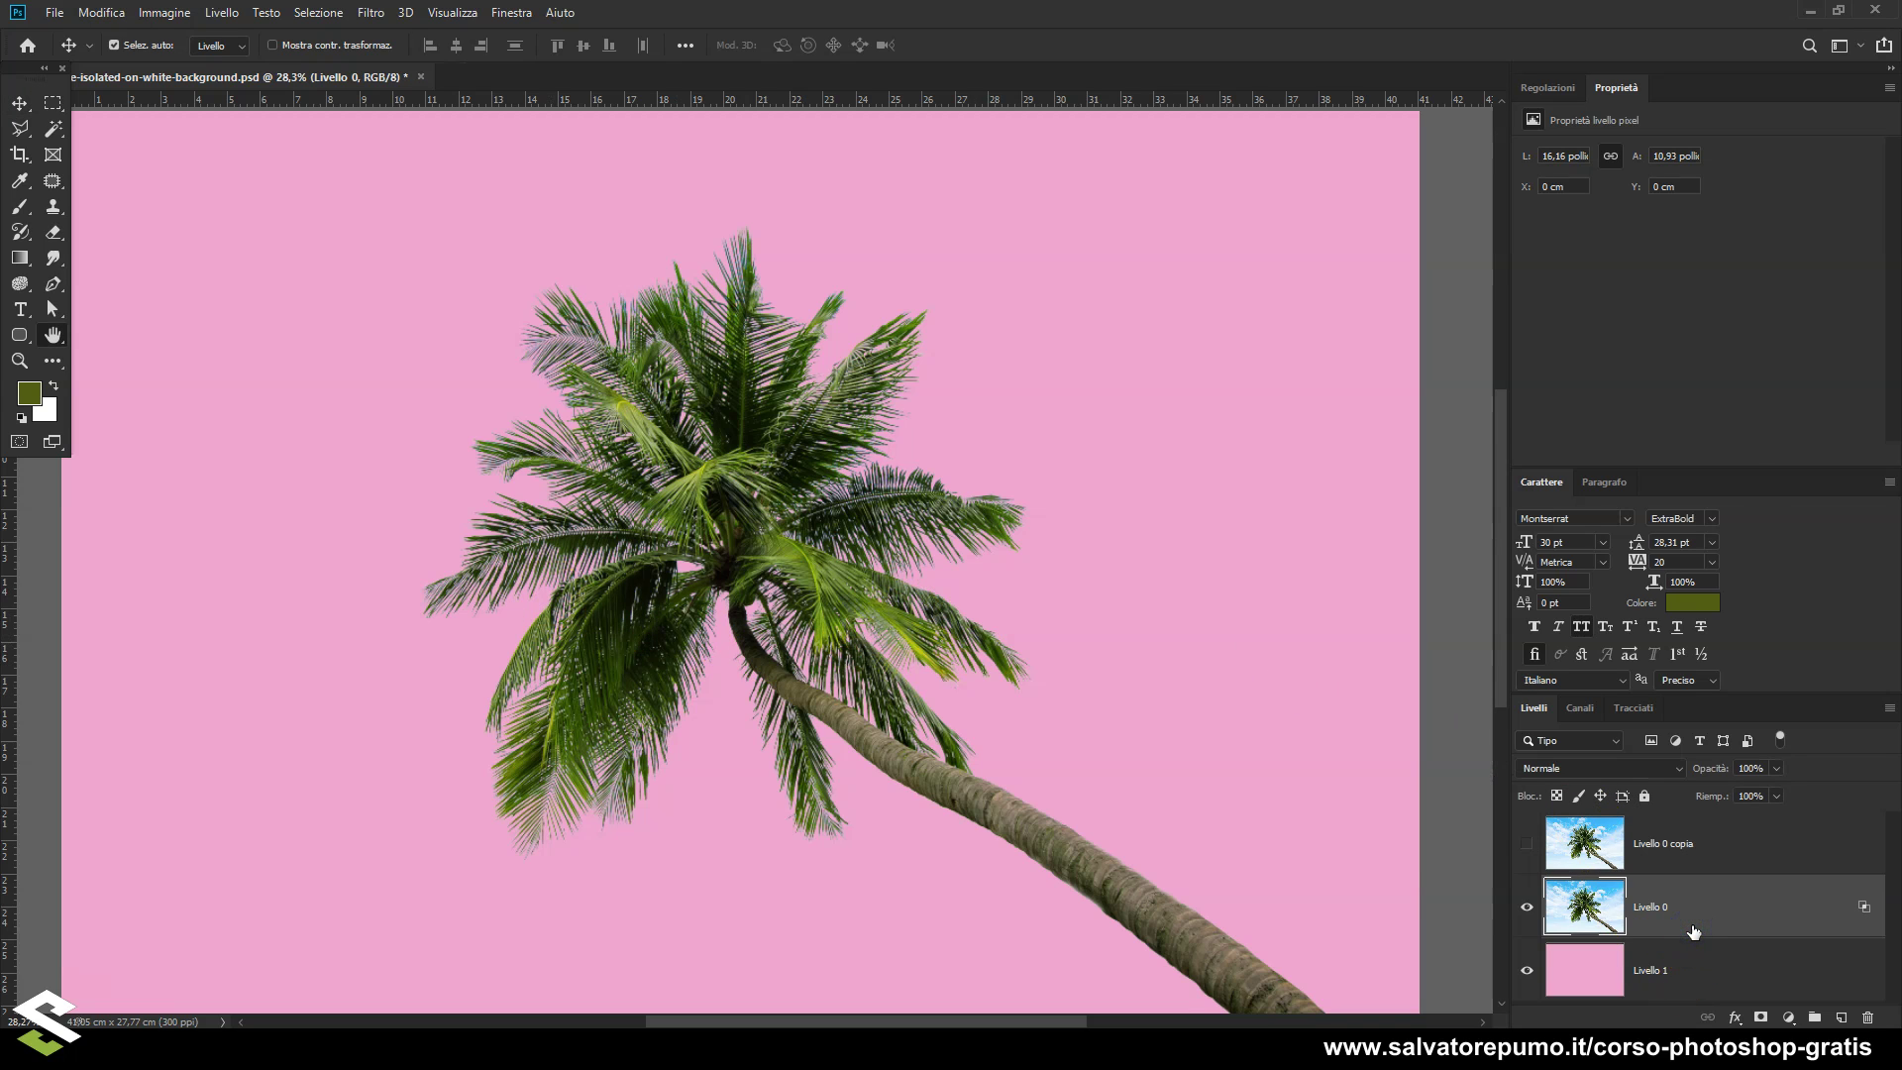
left_click_drag(1345, 425, 1381, 358)
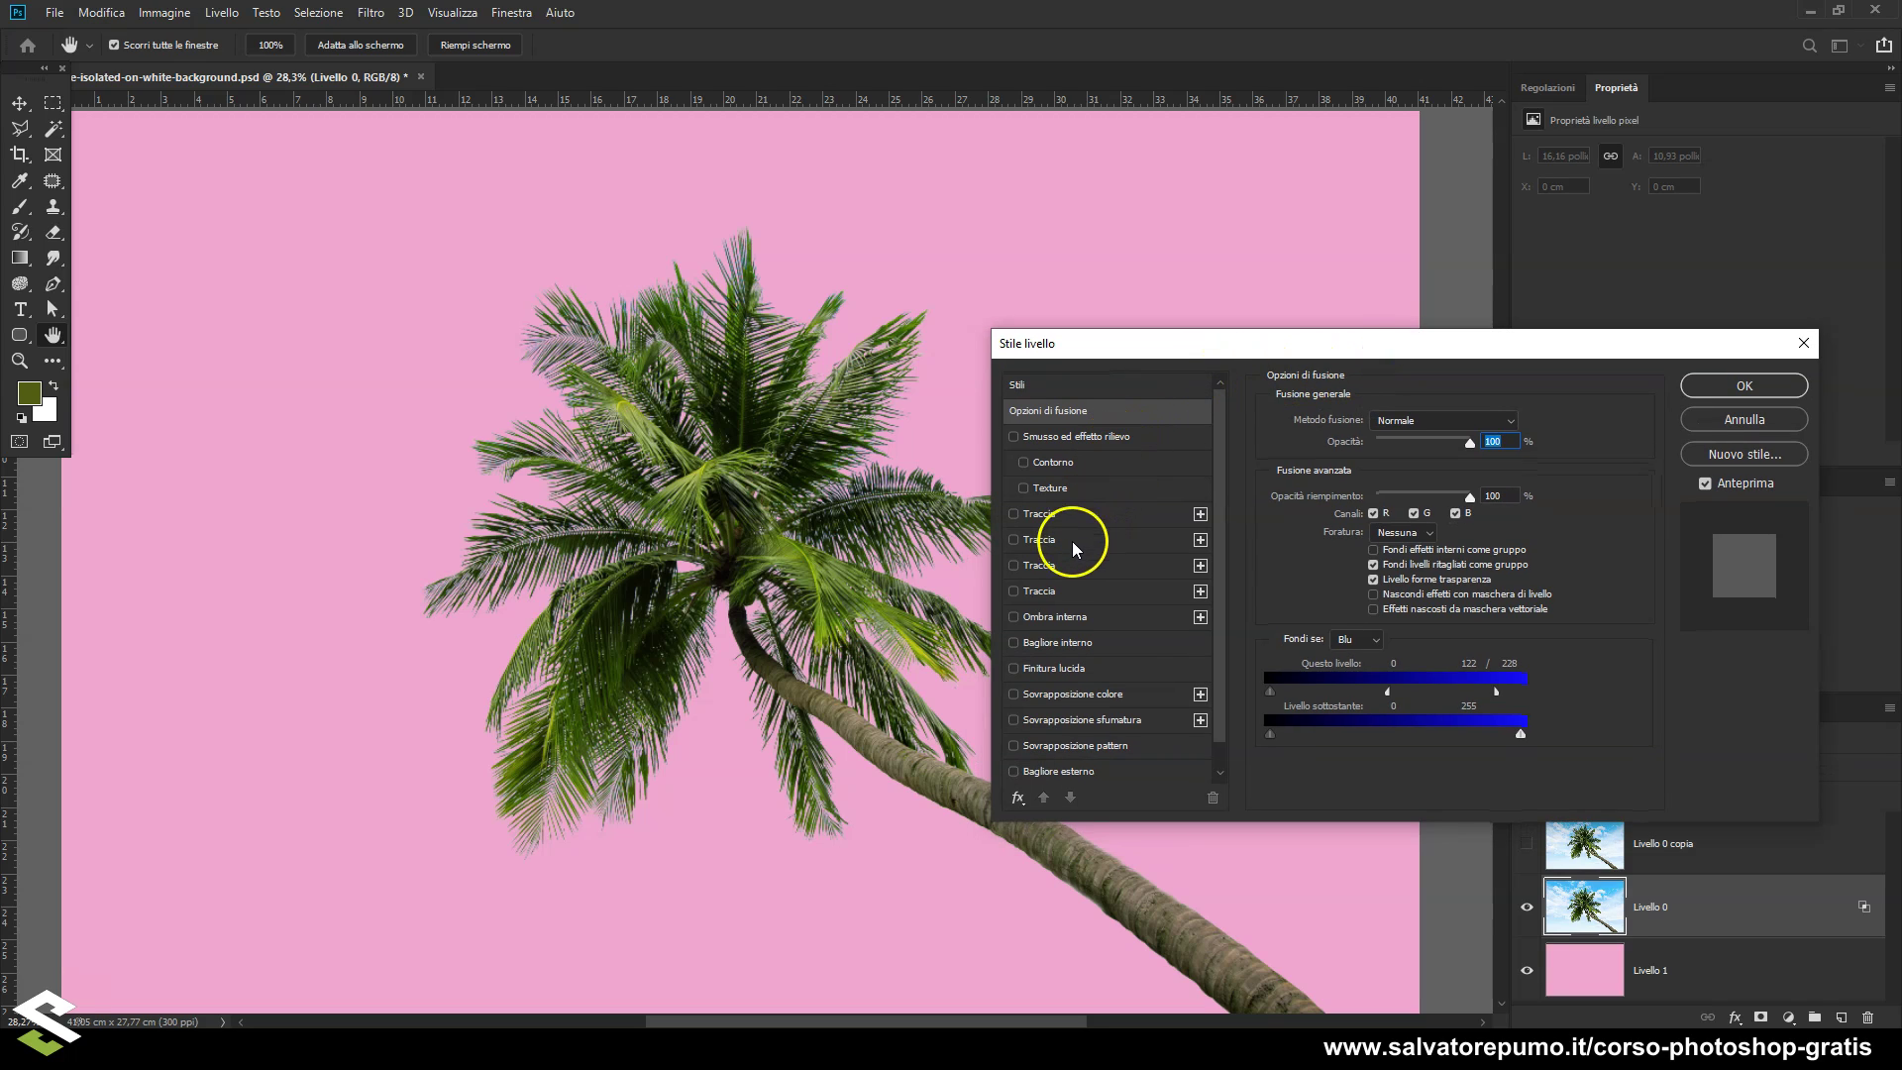
Enable Ombra esterna on Livello 0 with its opacity nudged up from 8%
left_click_drag(1219, 599, 1220, 619)
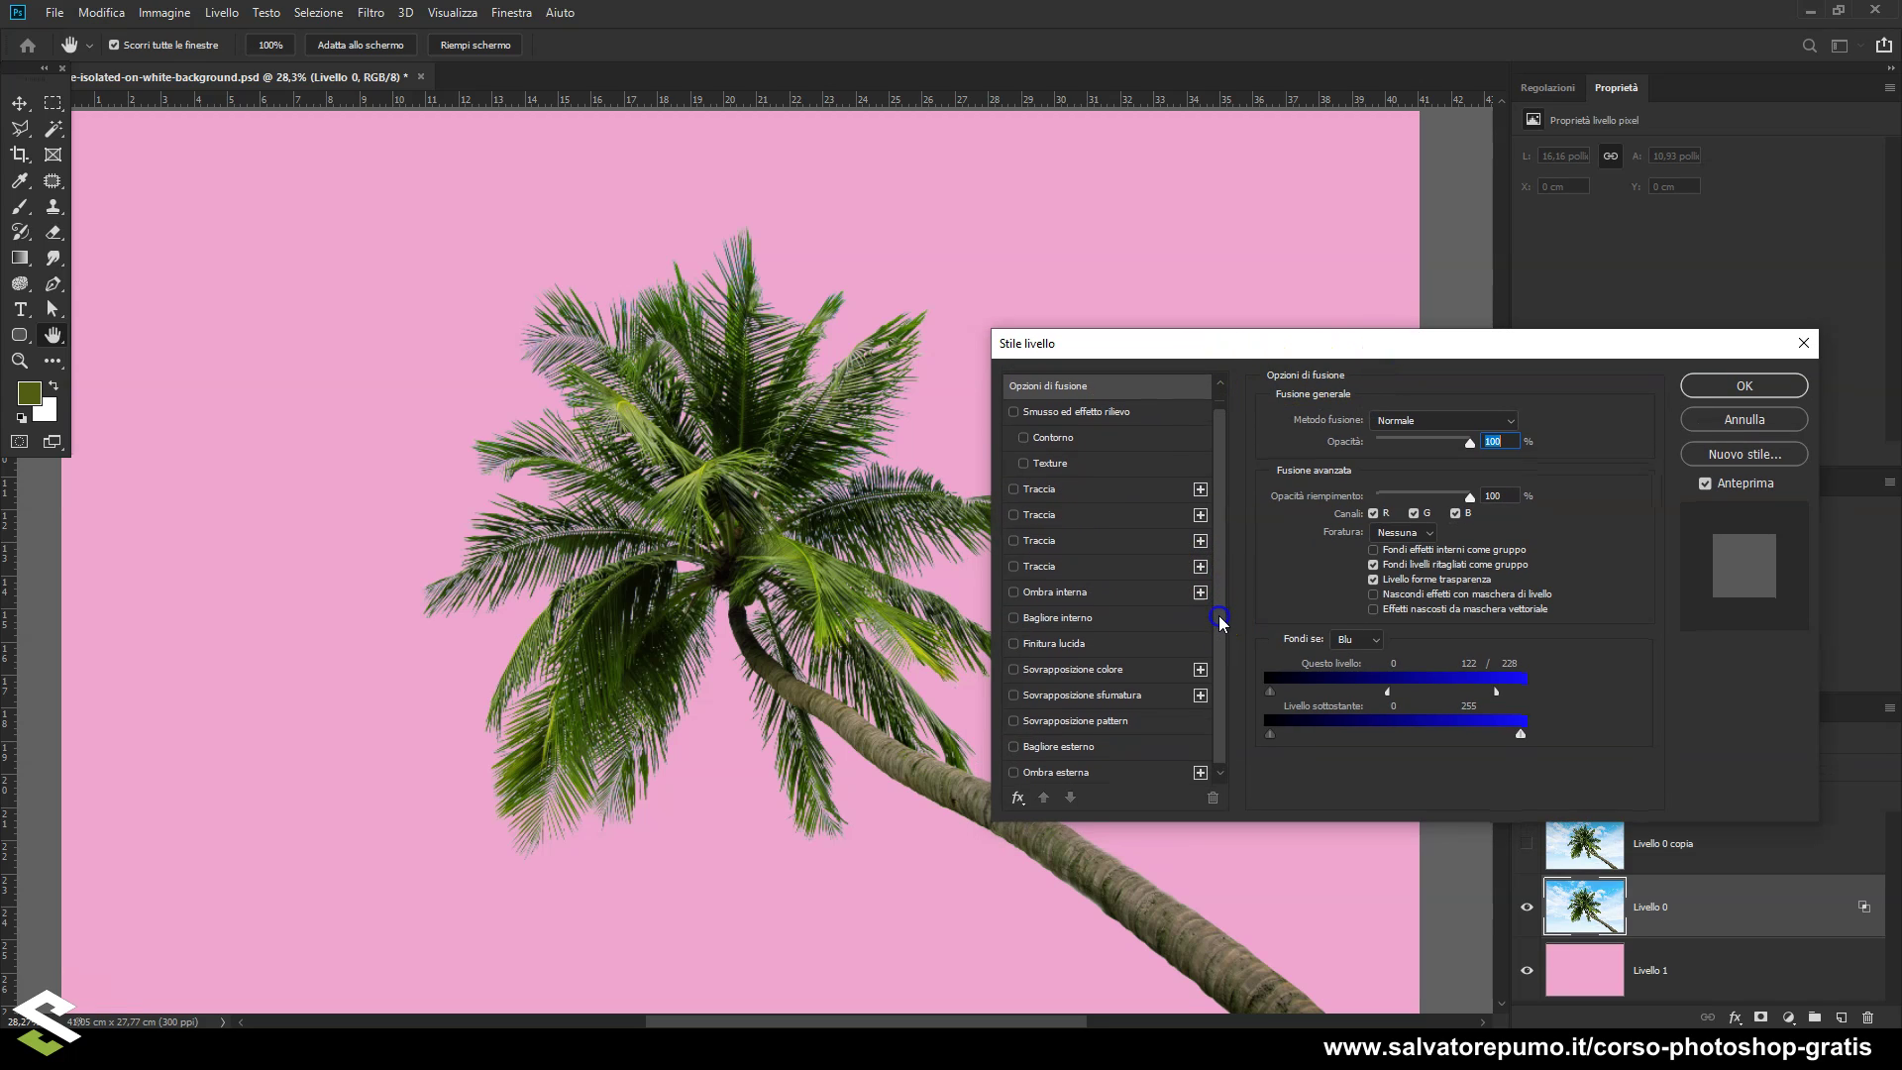
left_click(1043, 777)
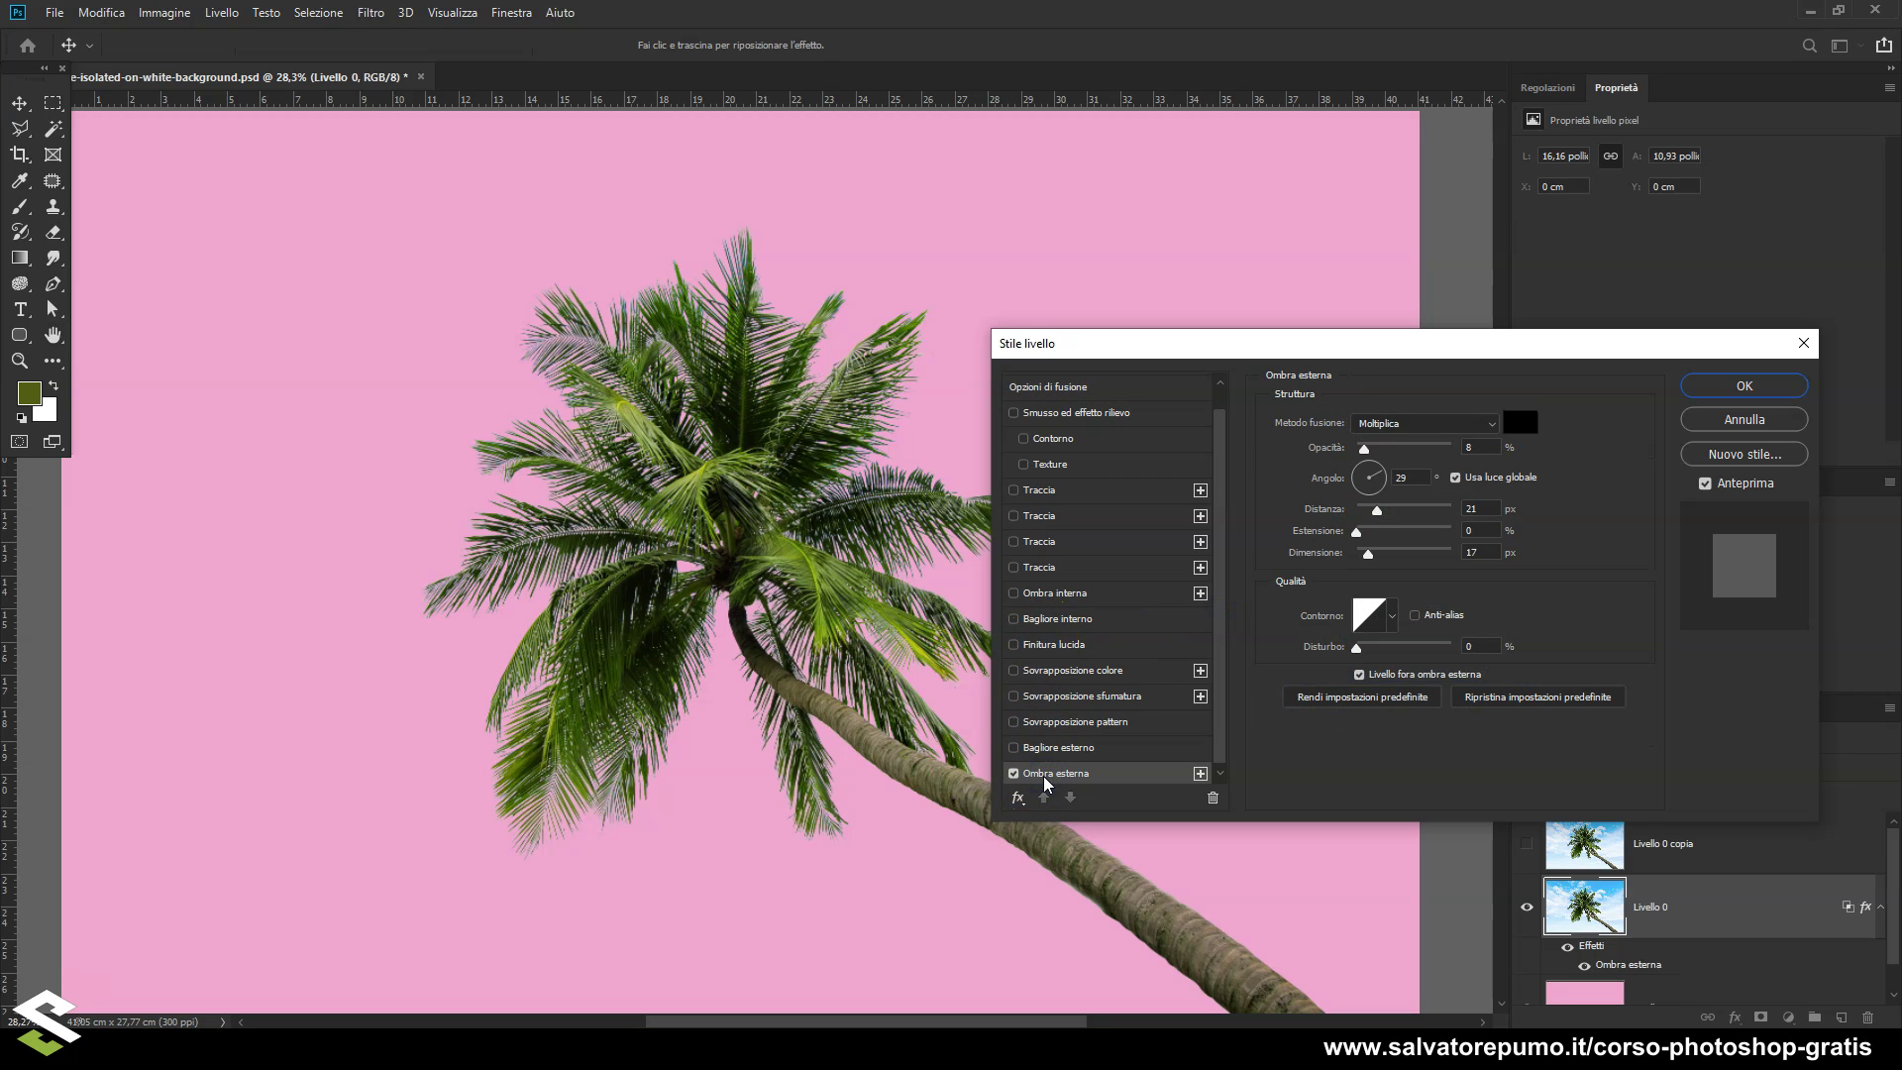
left_click(1370, 453)
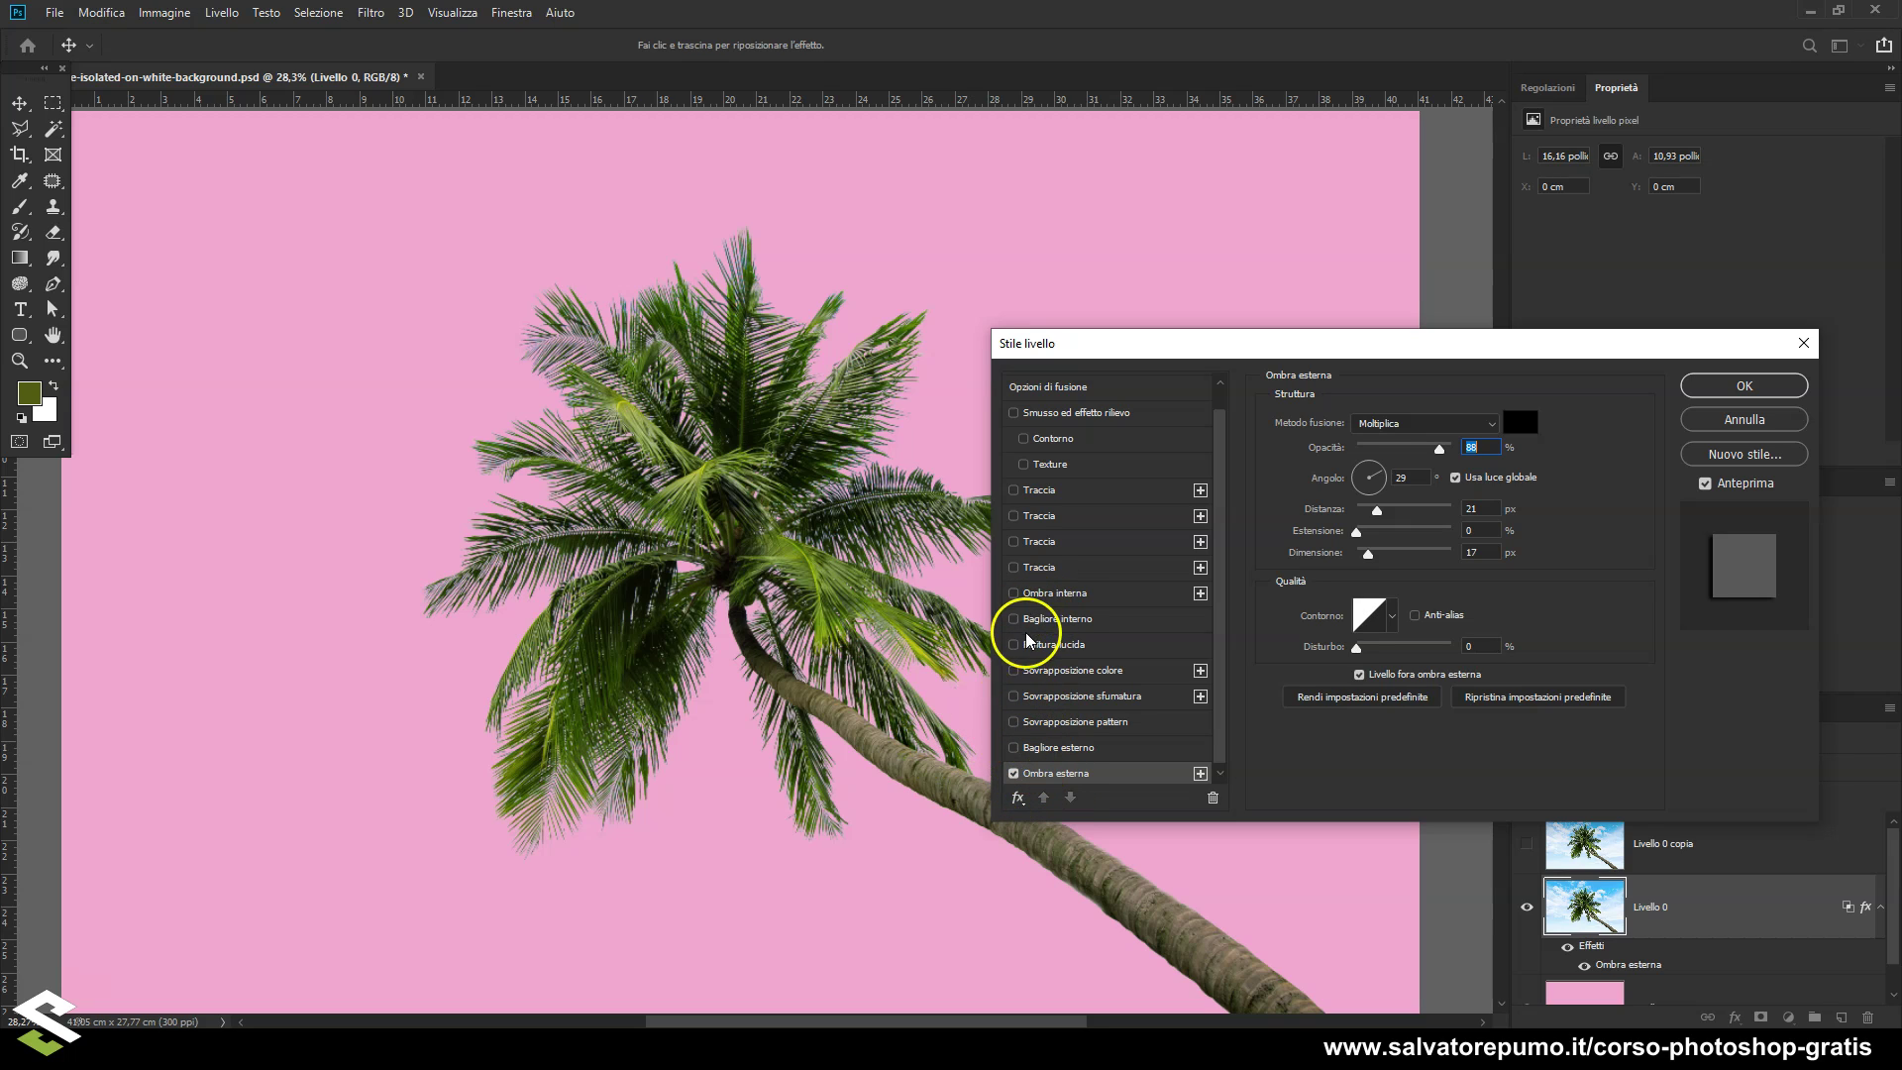
Add an Ombra interna to Livello 0: Moltiplica, 88% opacity, 30 px distance, 163 px size
left_click(1056, 594)
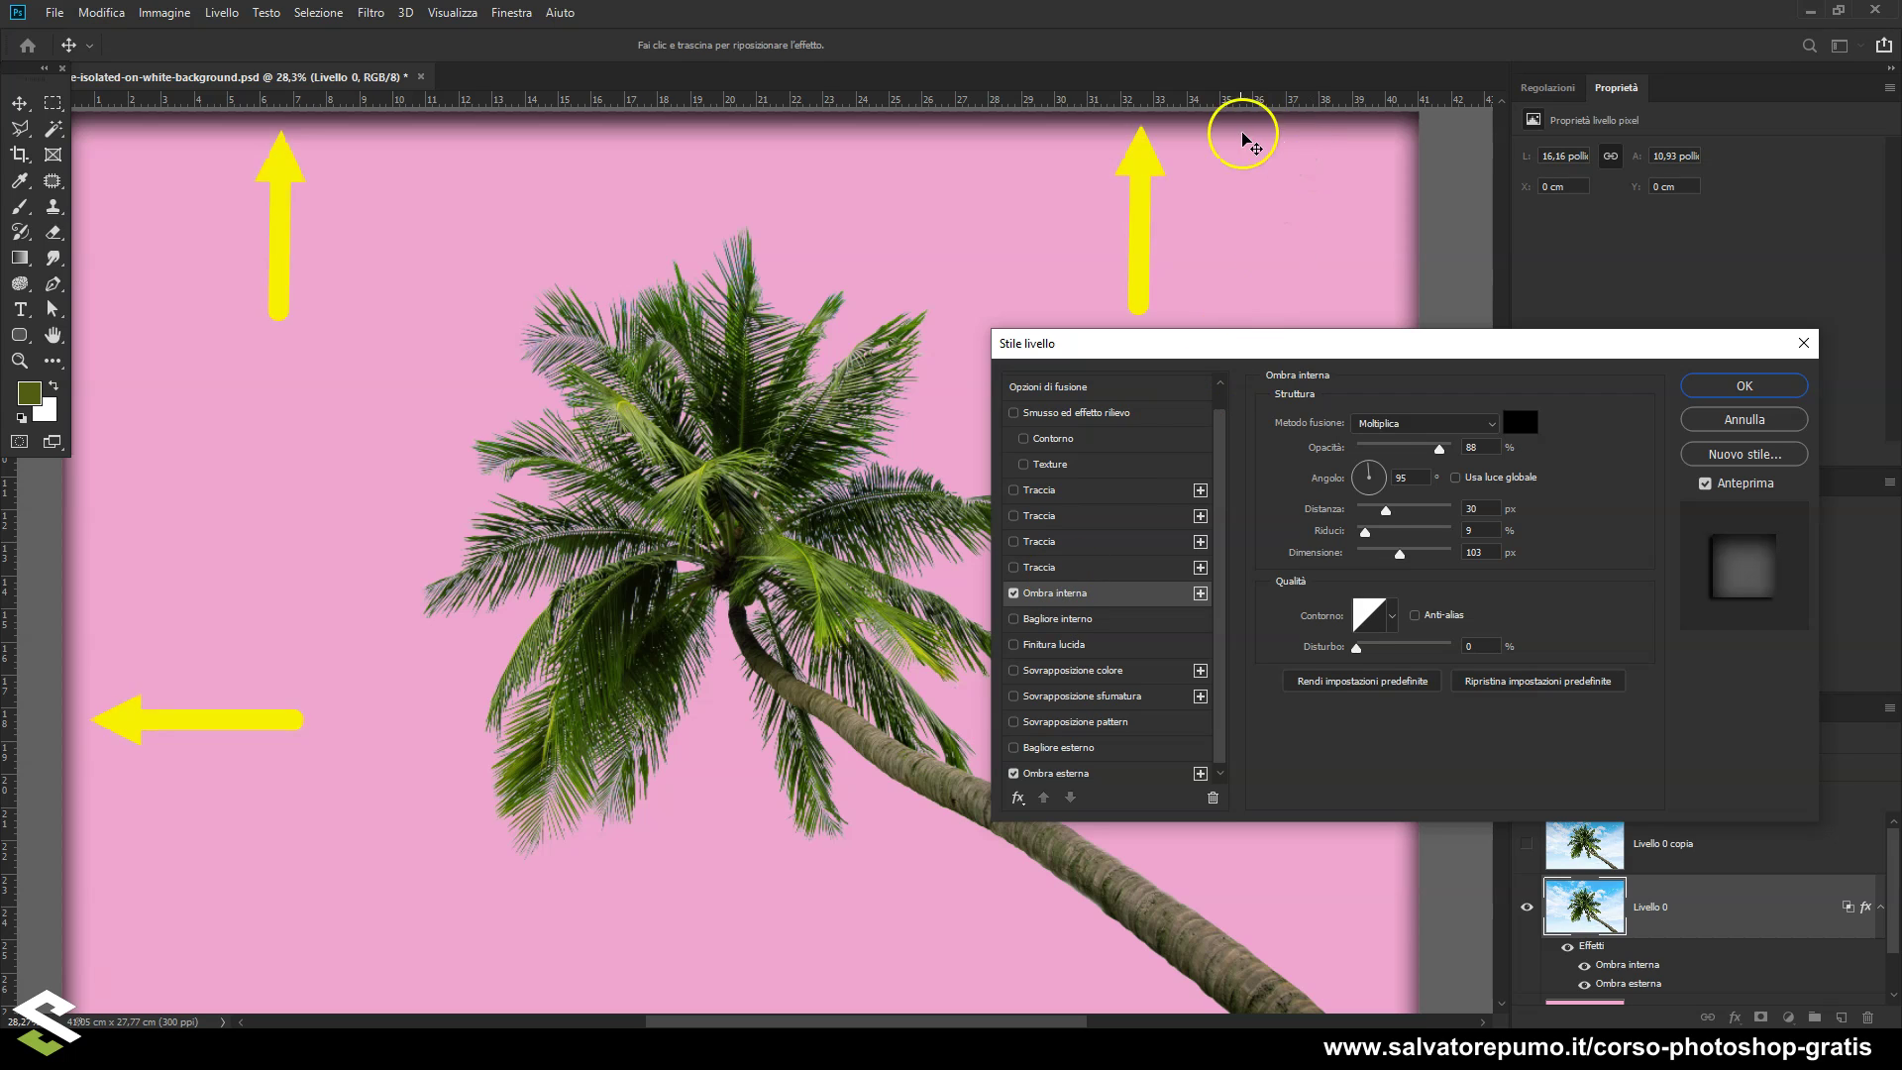
left_click_drag(1400, 553, 1426, 557)
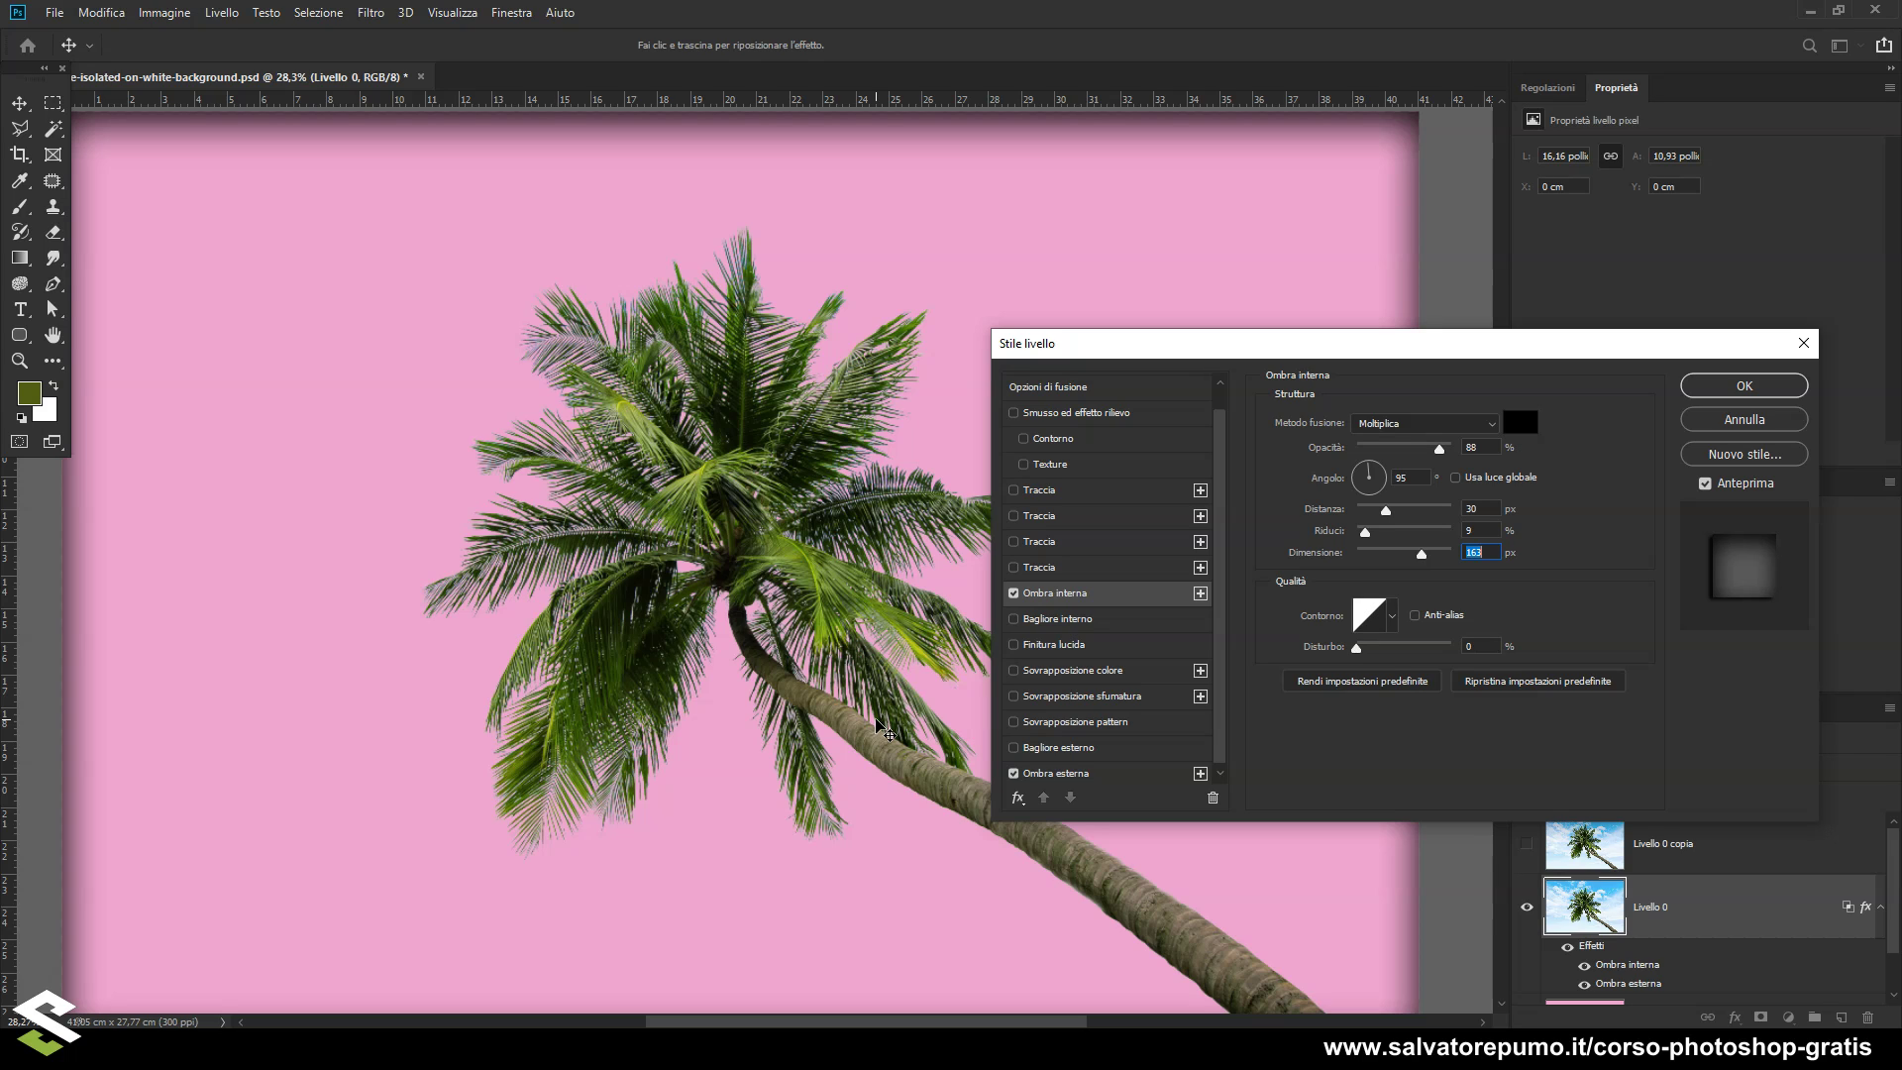
Discard the shadow effects, convert Livello 0 to a smart object, and hide pink Livello 1
left_click(1780, 428)
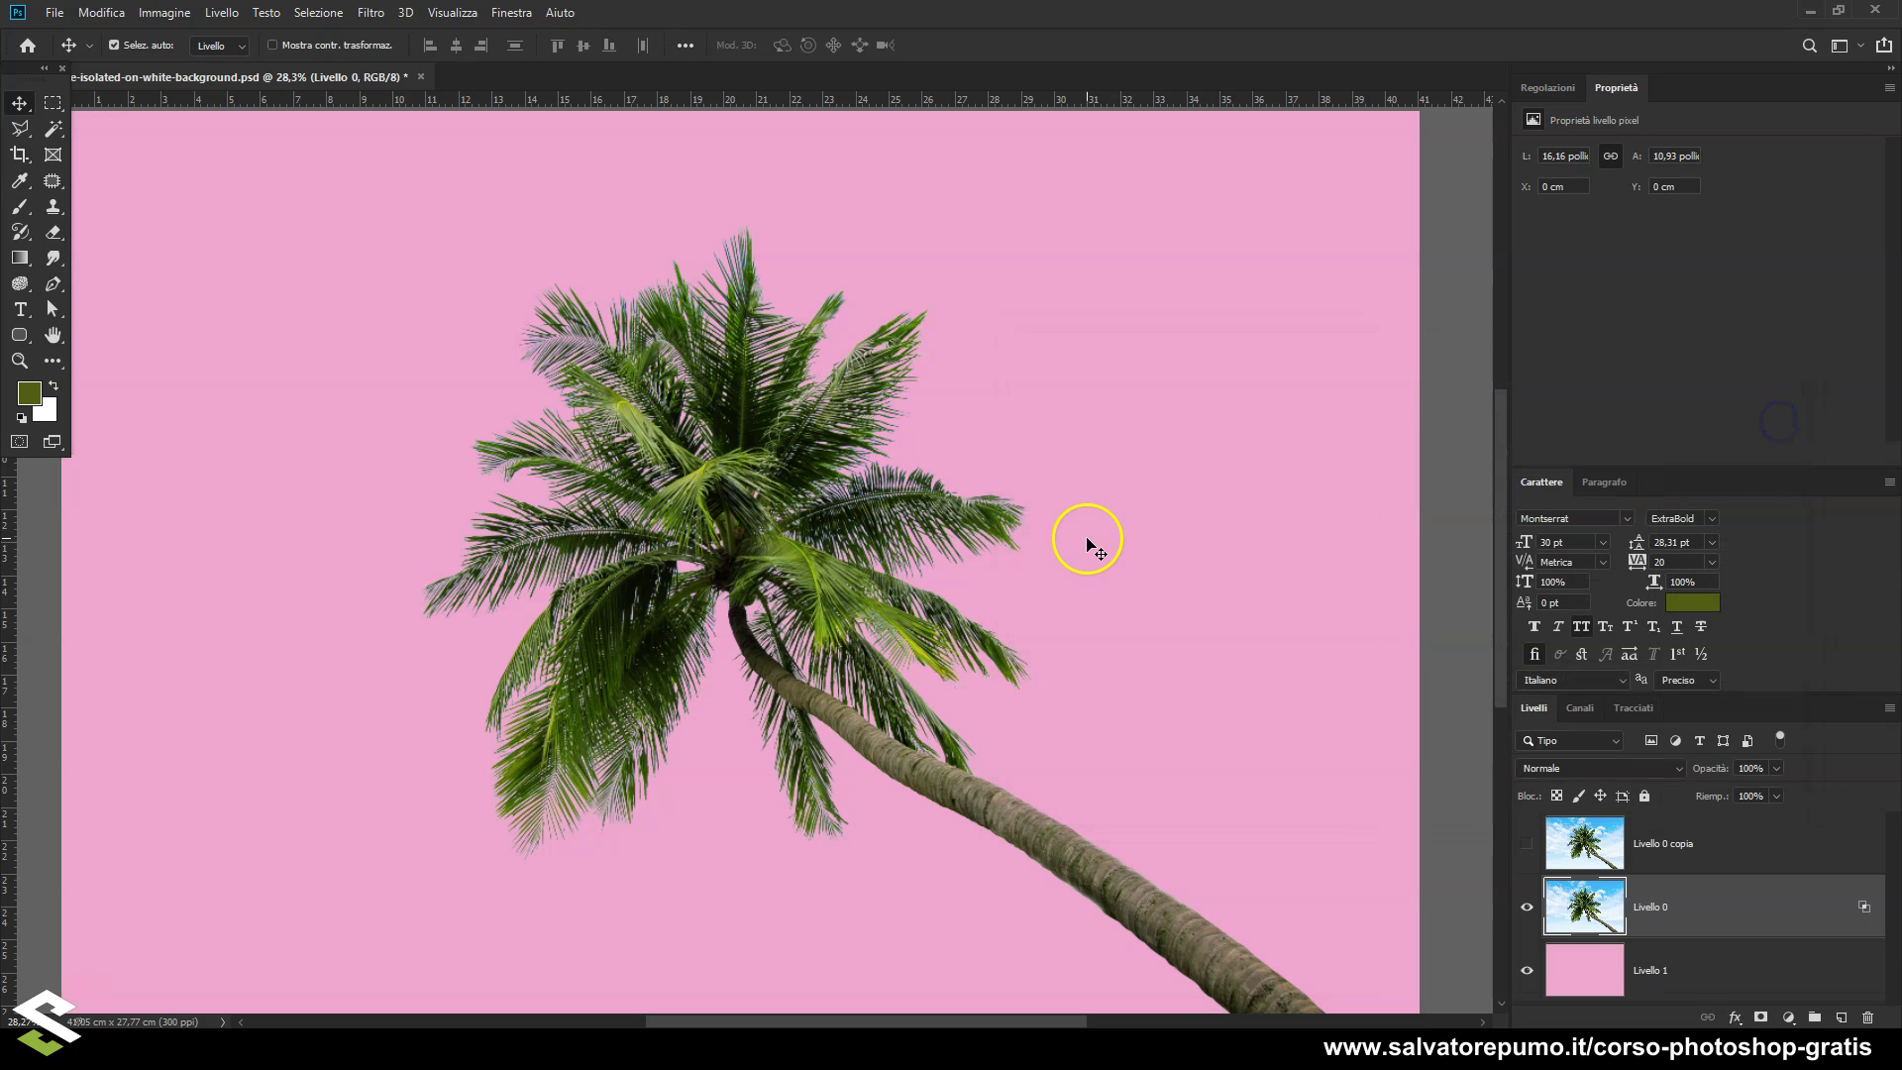
key("ctrl+0")
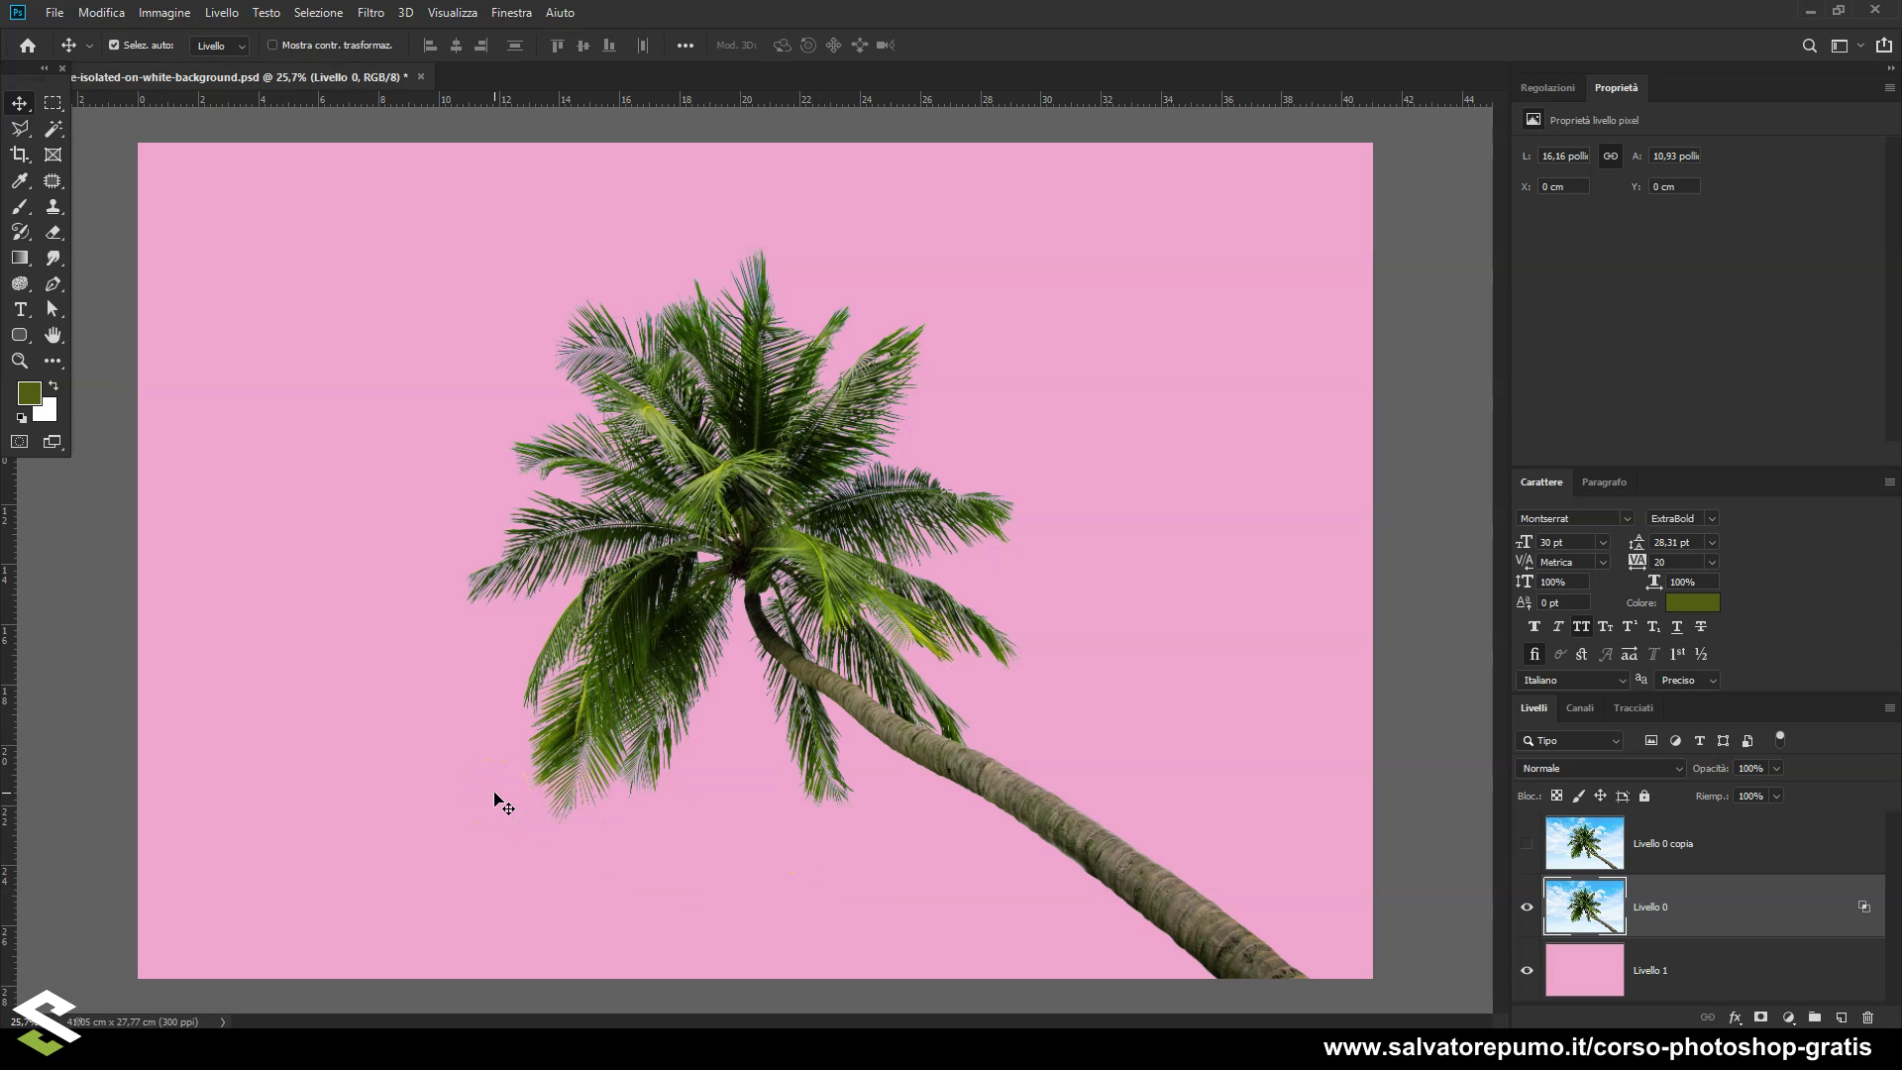
left_click(1714, 910)
right_click(1732, 910)
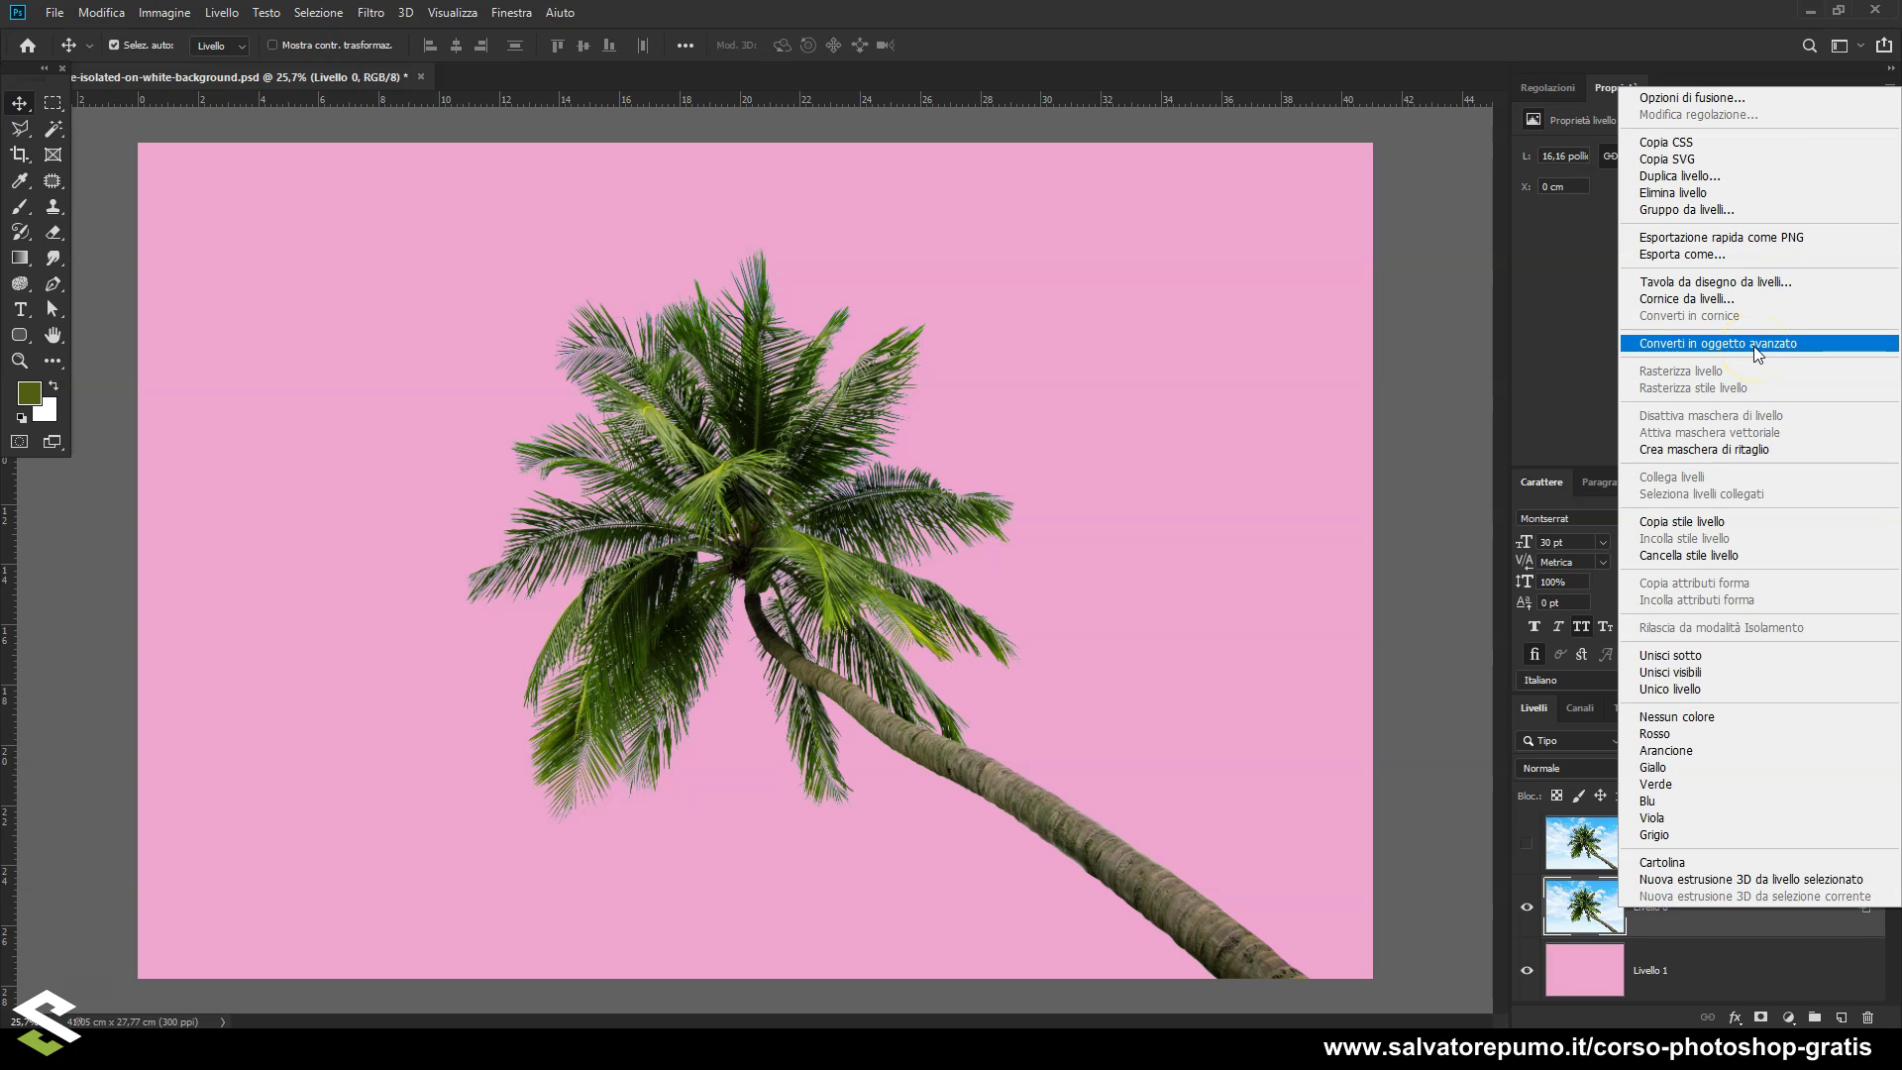
left_click(1754, 347)
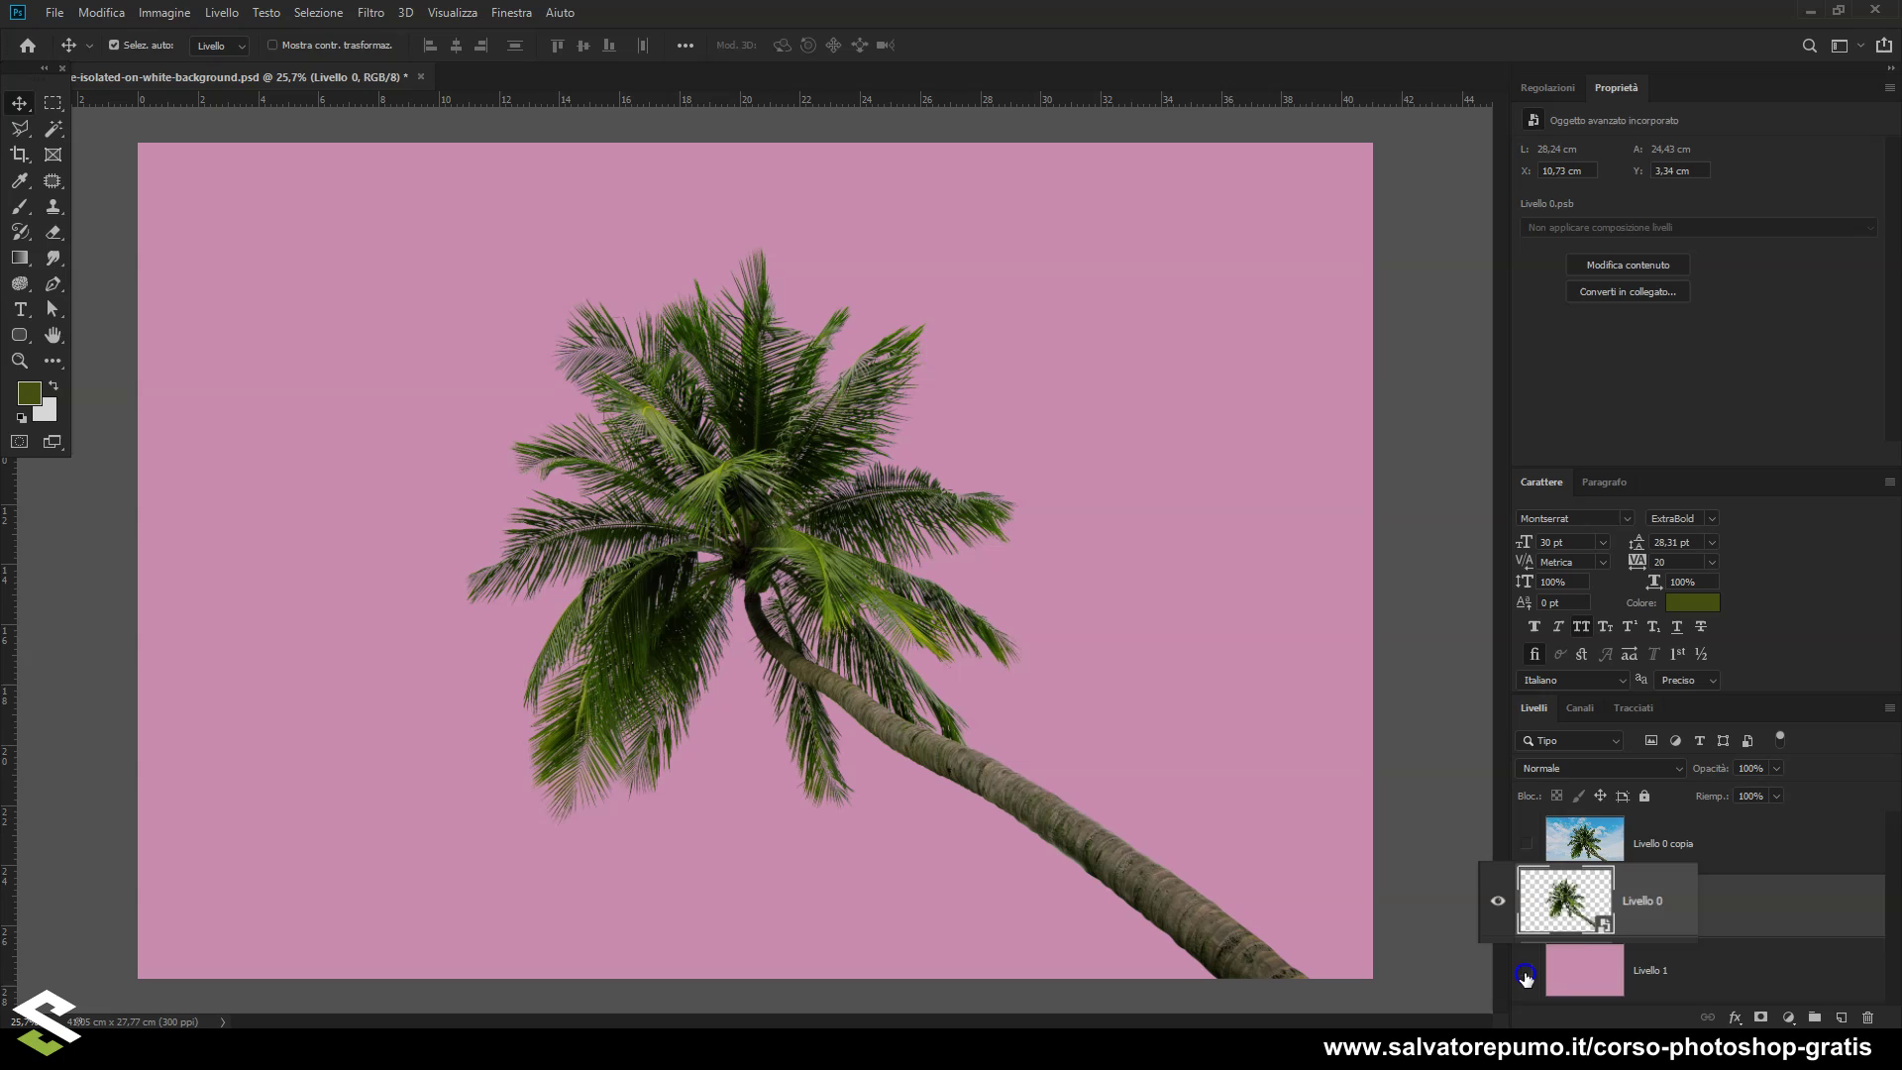
left_click(1527, 972)
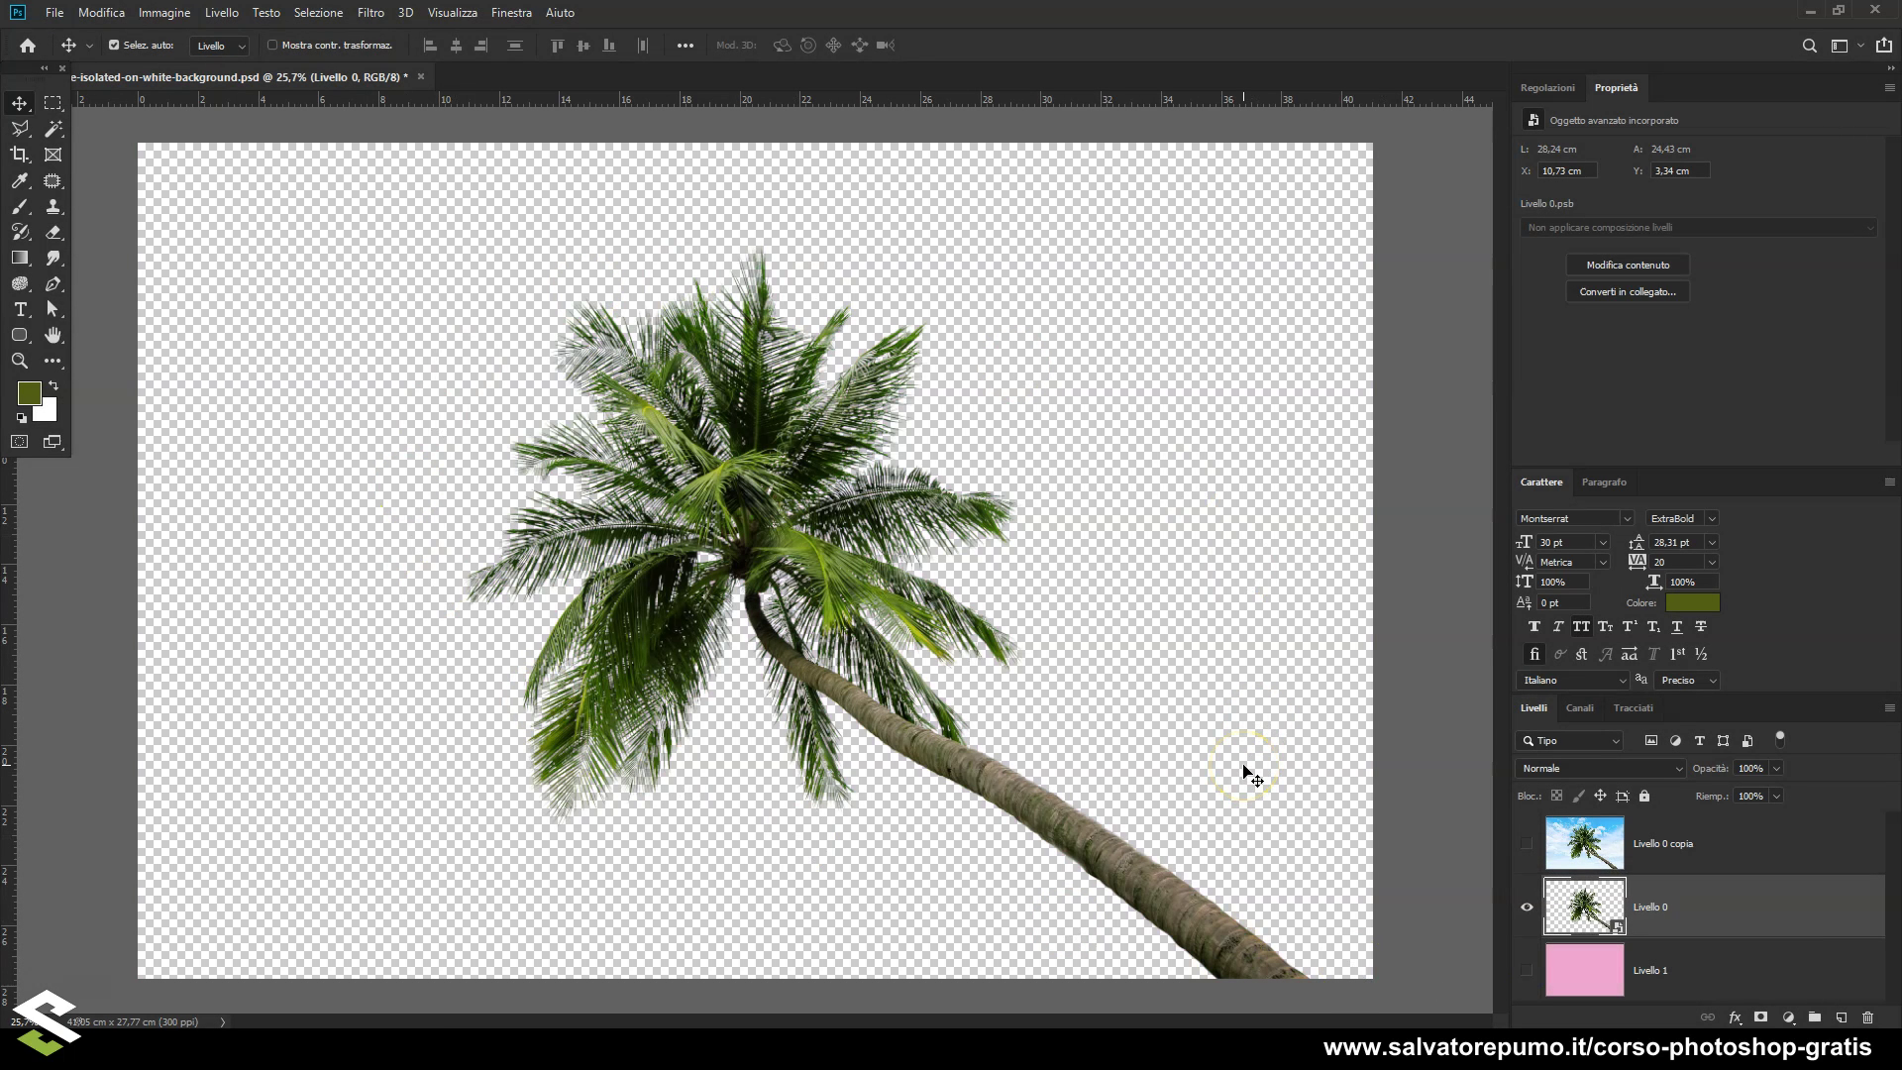
Give the Livello 0 smart object an Ombra esterna: 85% opacity, spread 11, distance 1395, angle 33
left_click(1687, 939)
double_click(1673, 939)
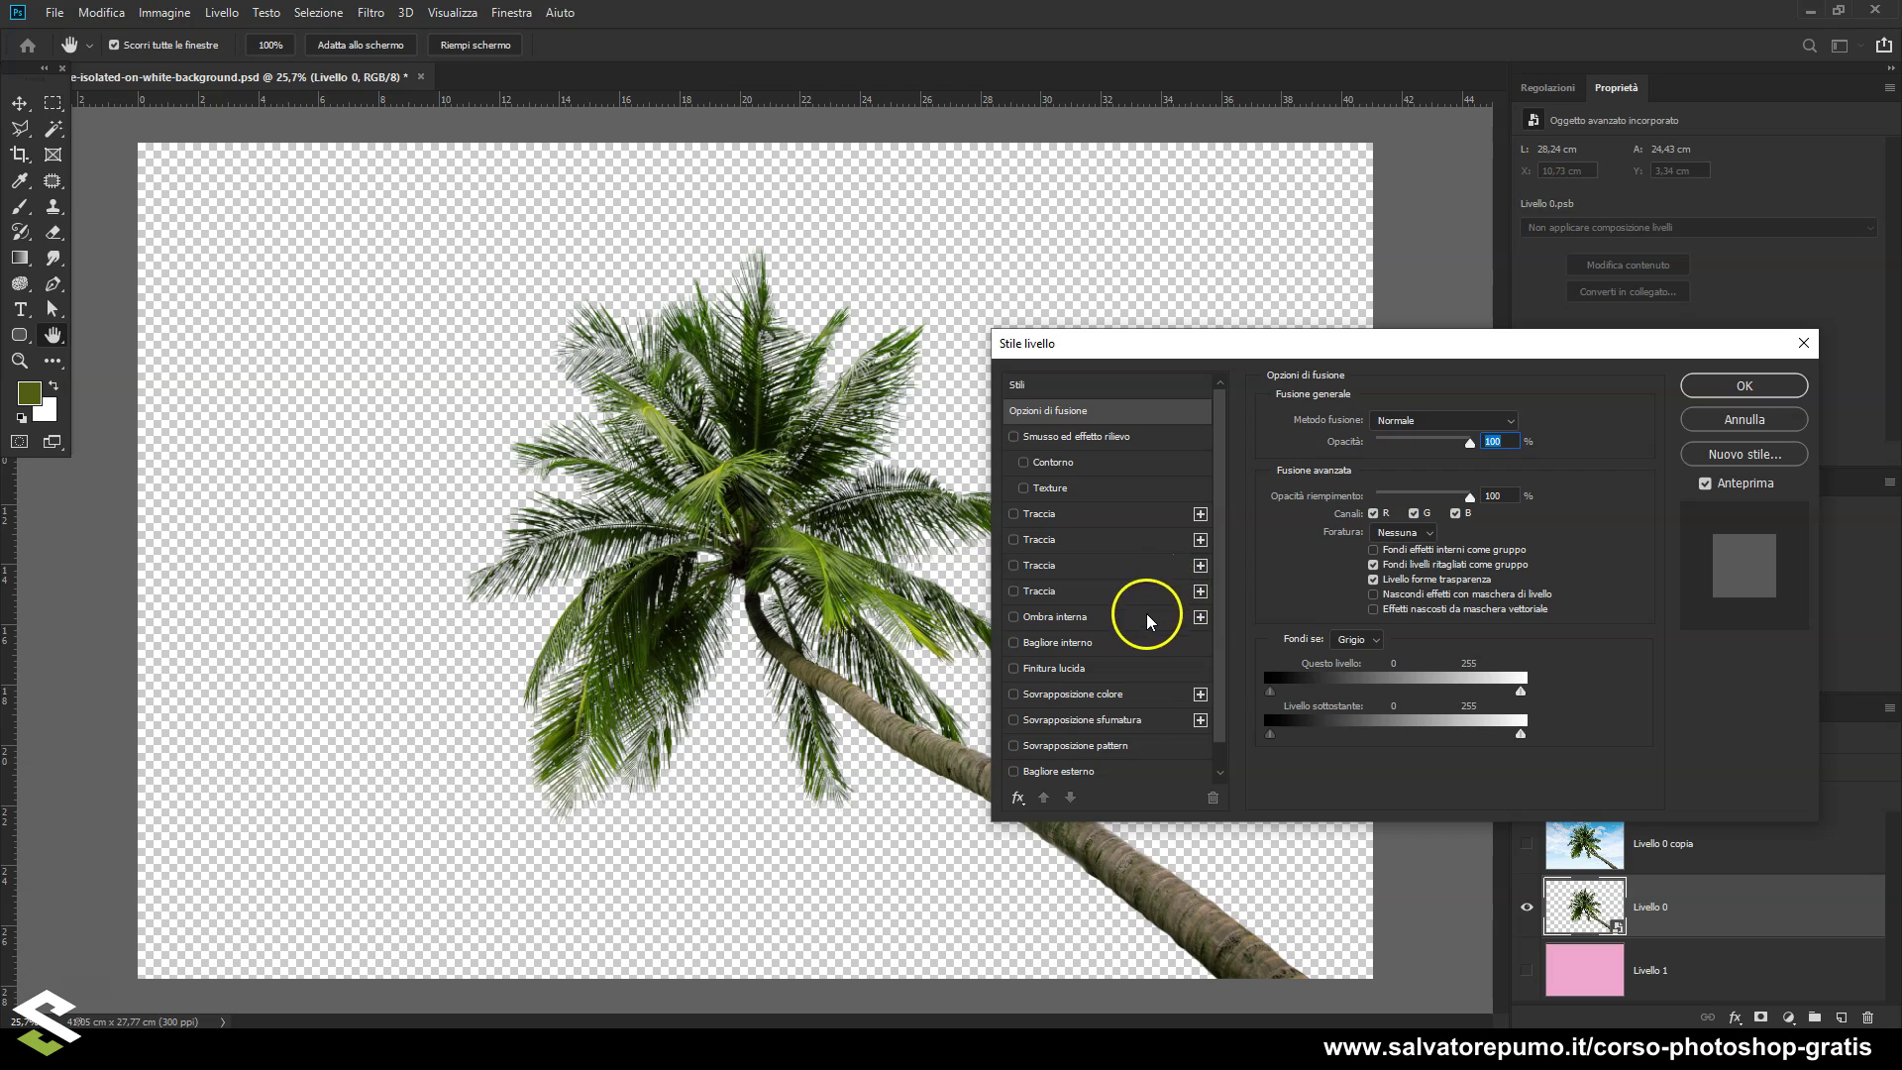
scroll(1090, 716, "down", 1)
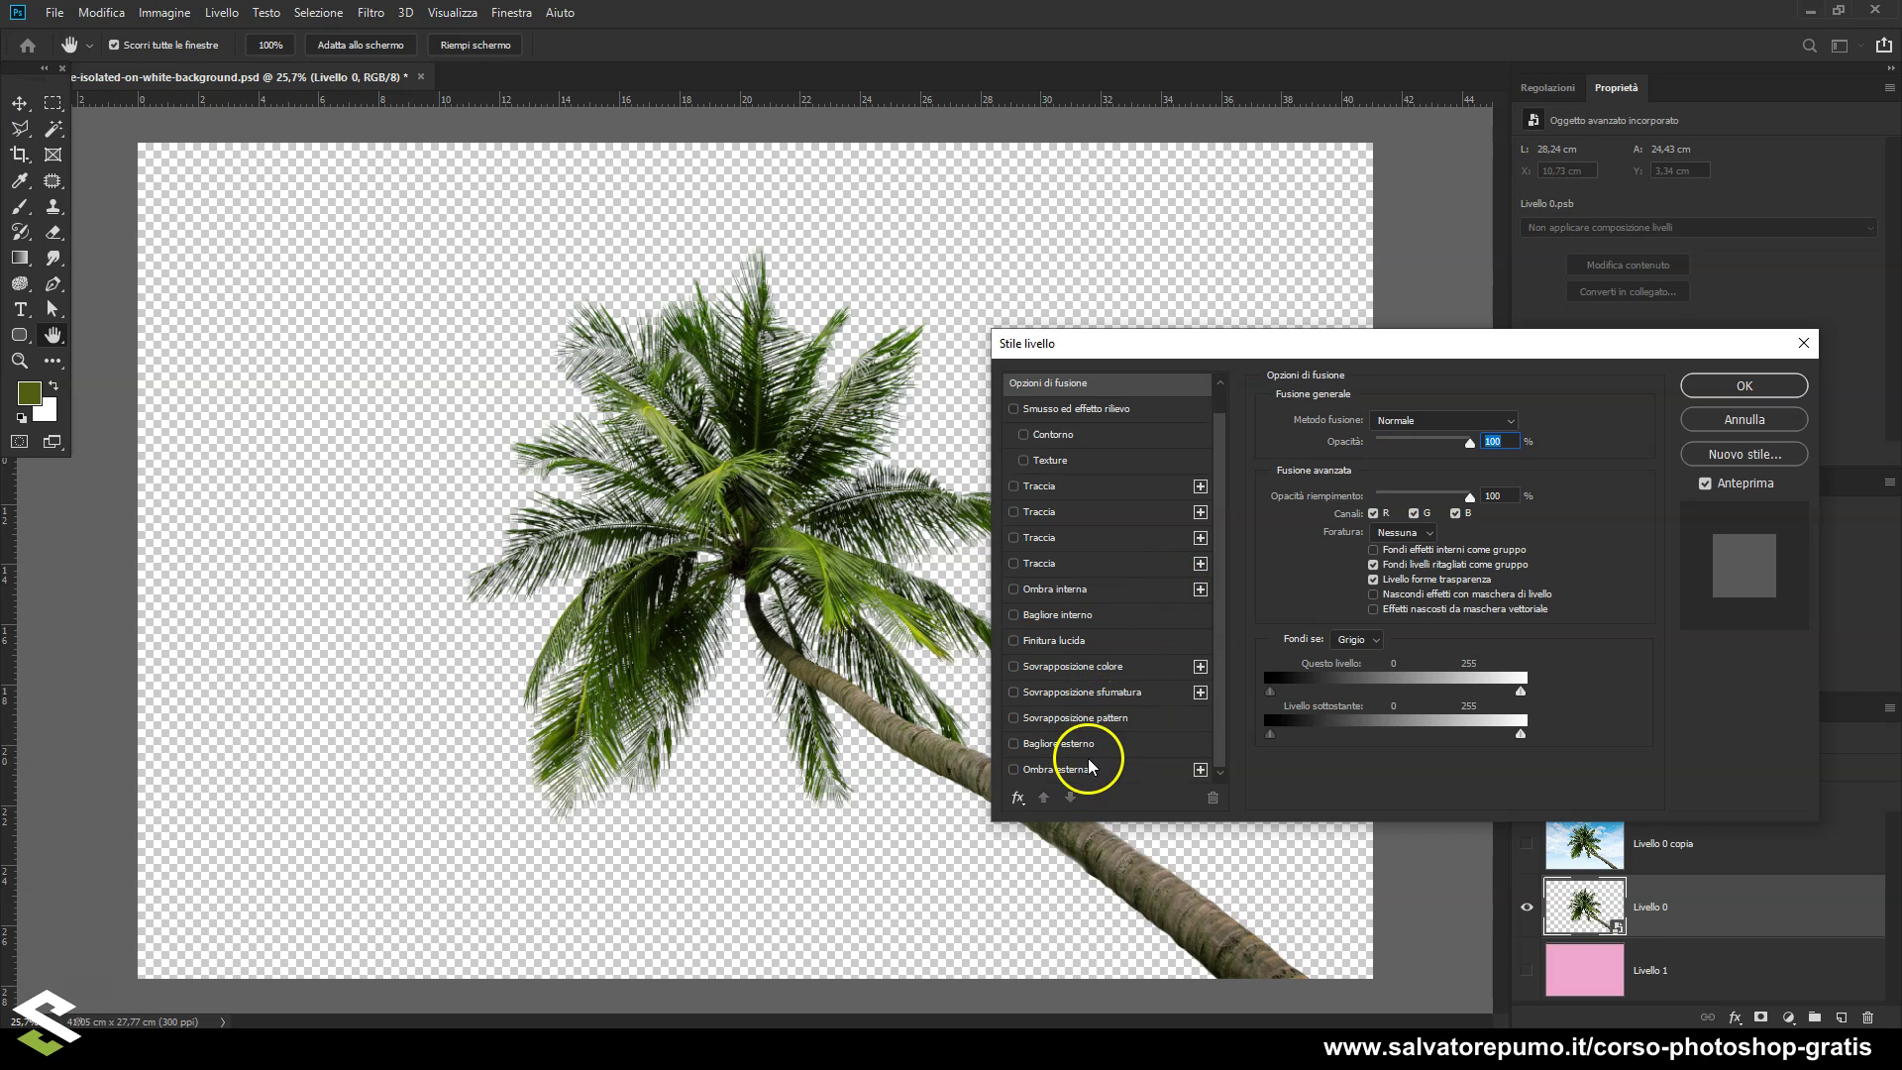
left_click(1089, 767)
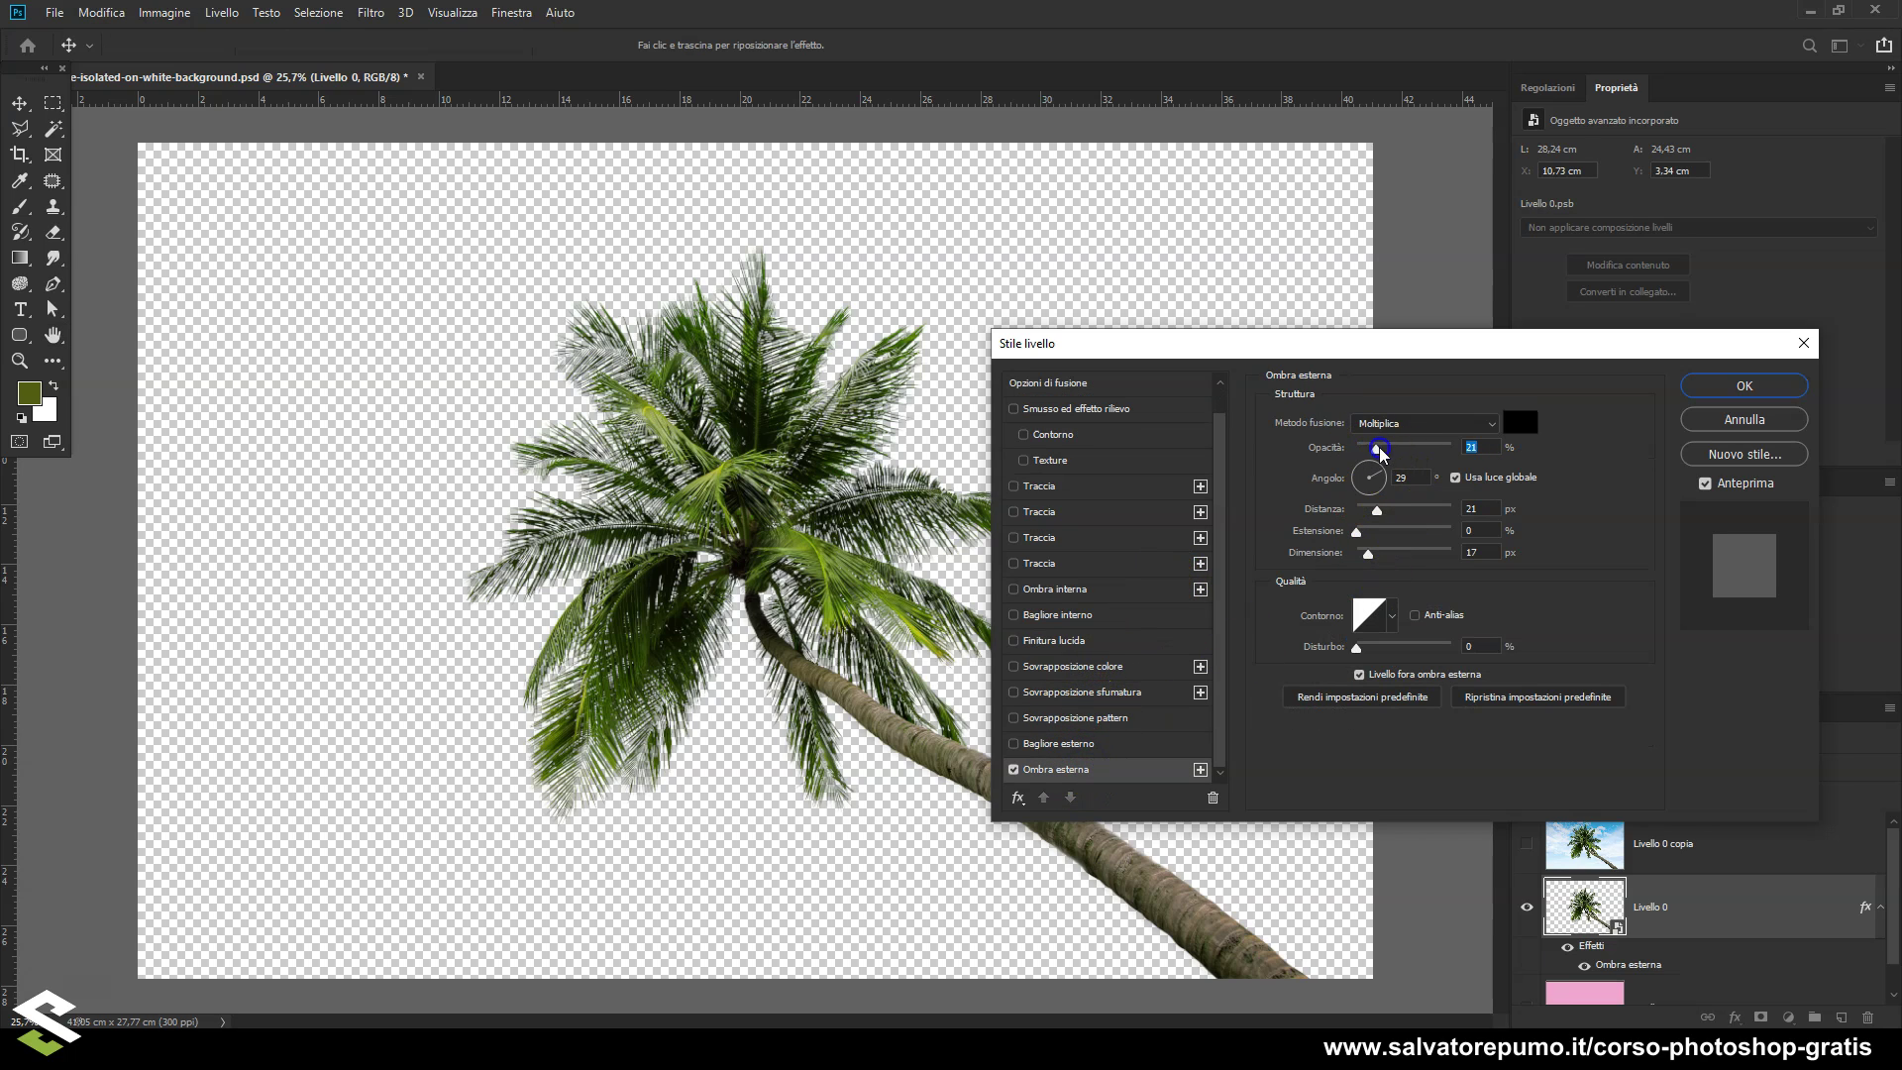
left_click_drag(1365, 449, 1442, 450)
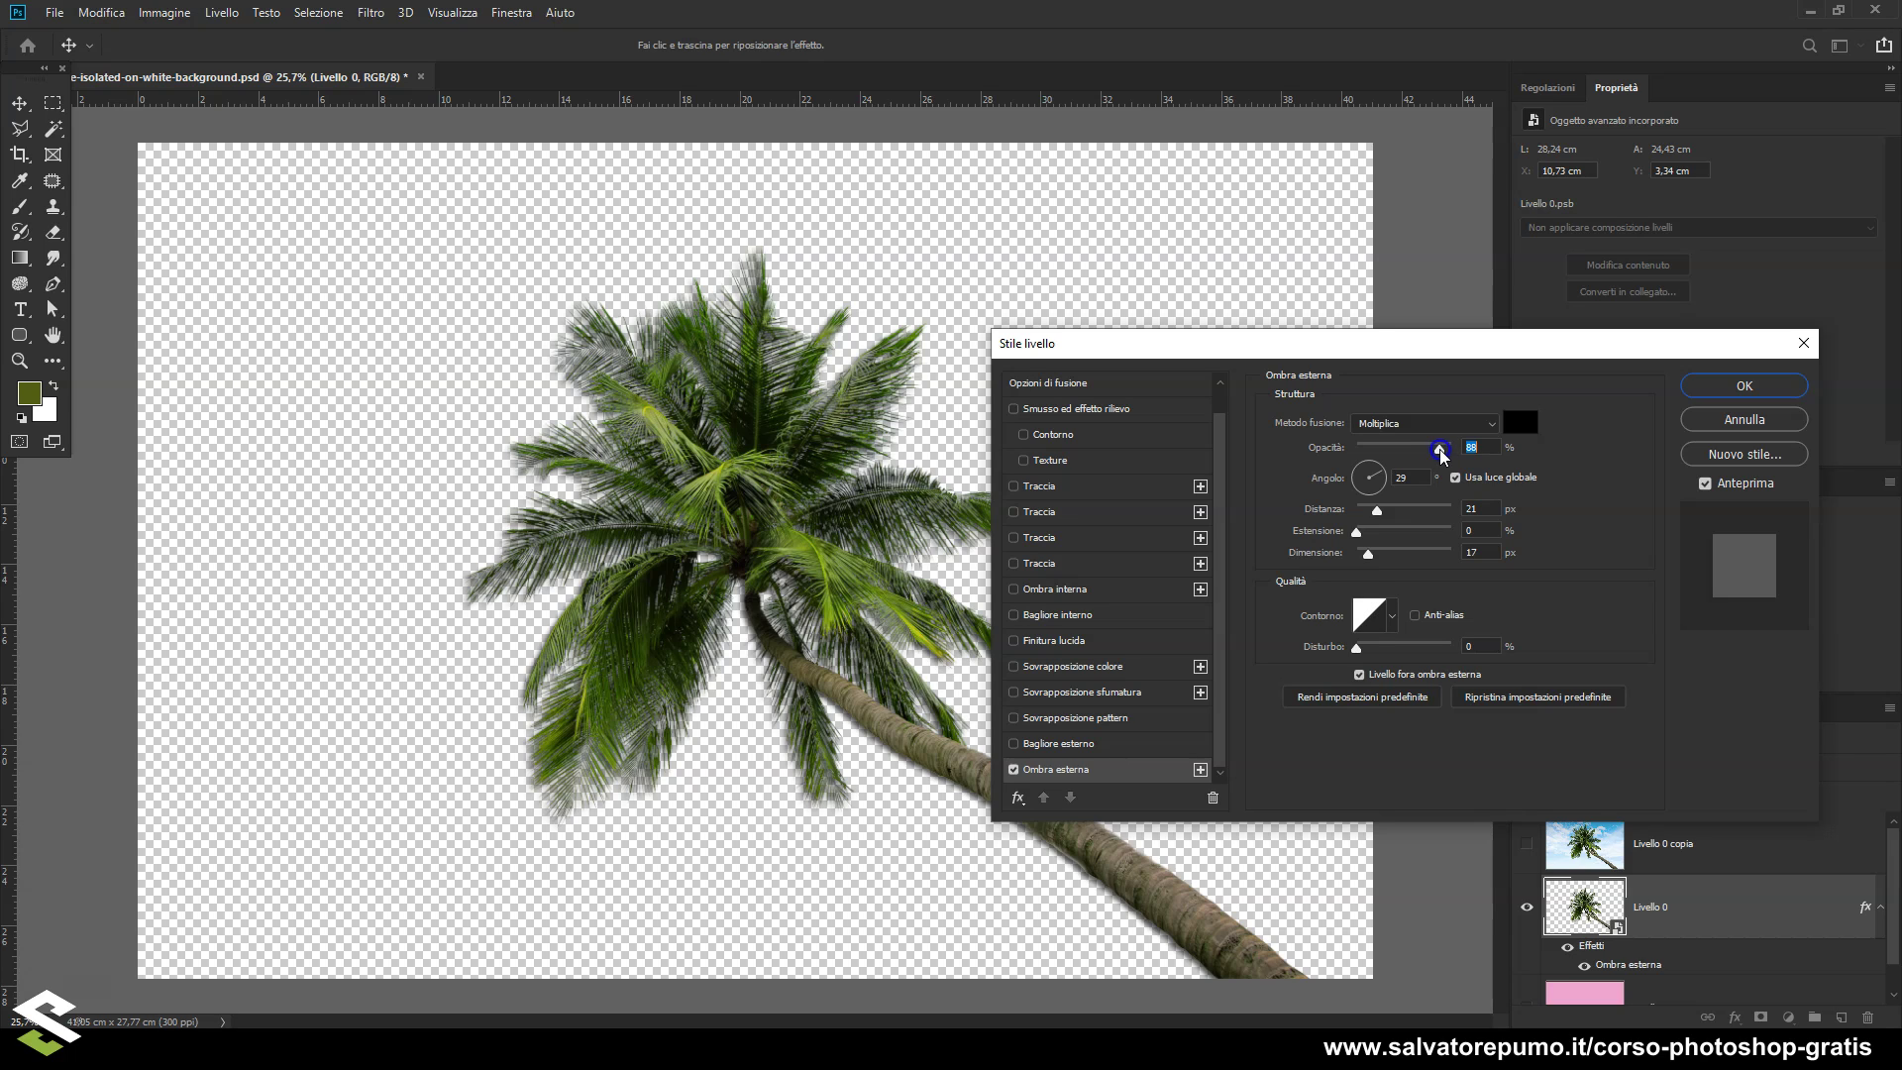
left_click_drag(1357, 531, 1374, 560)
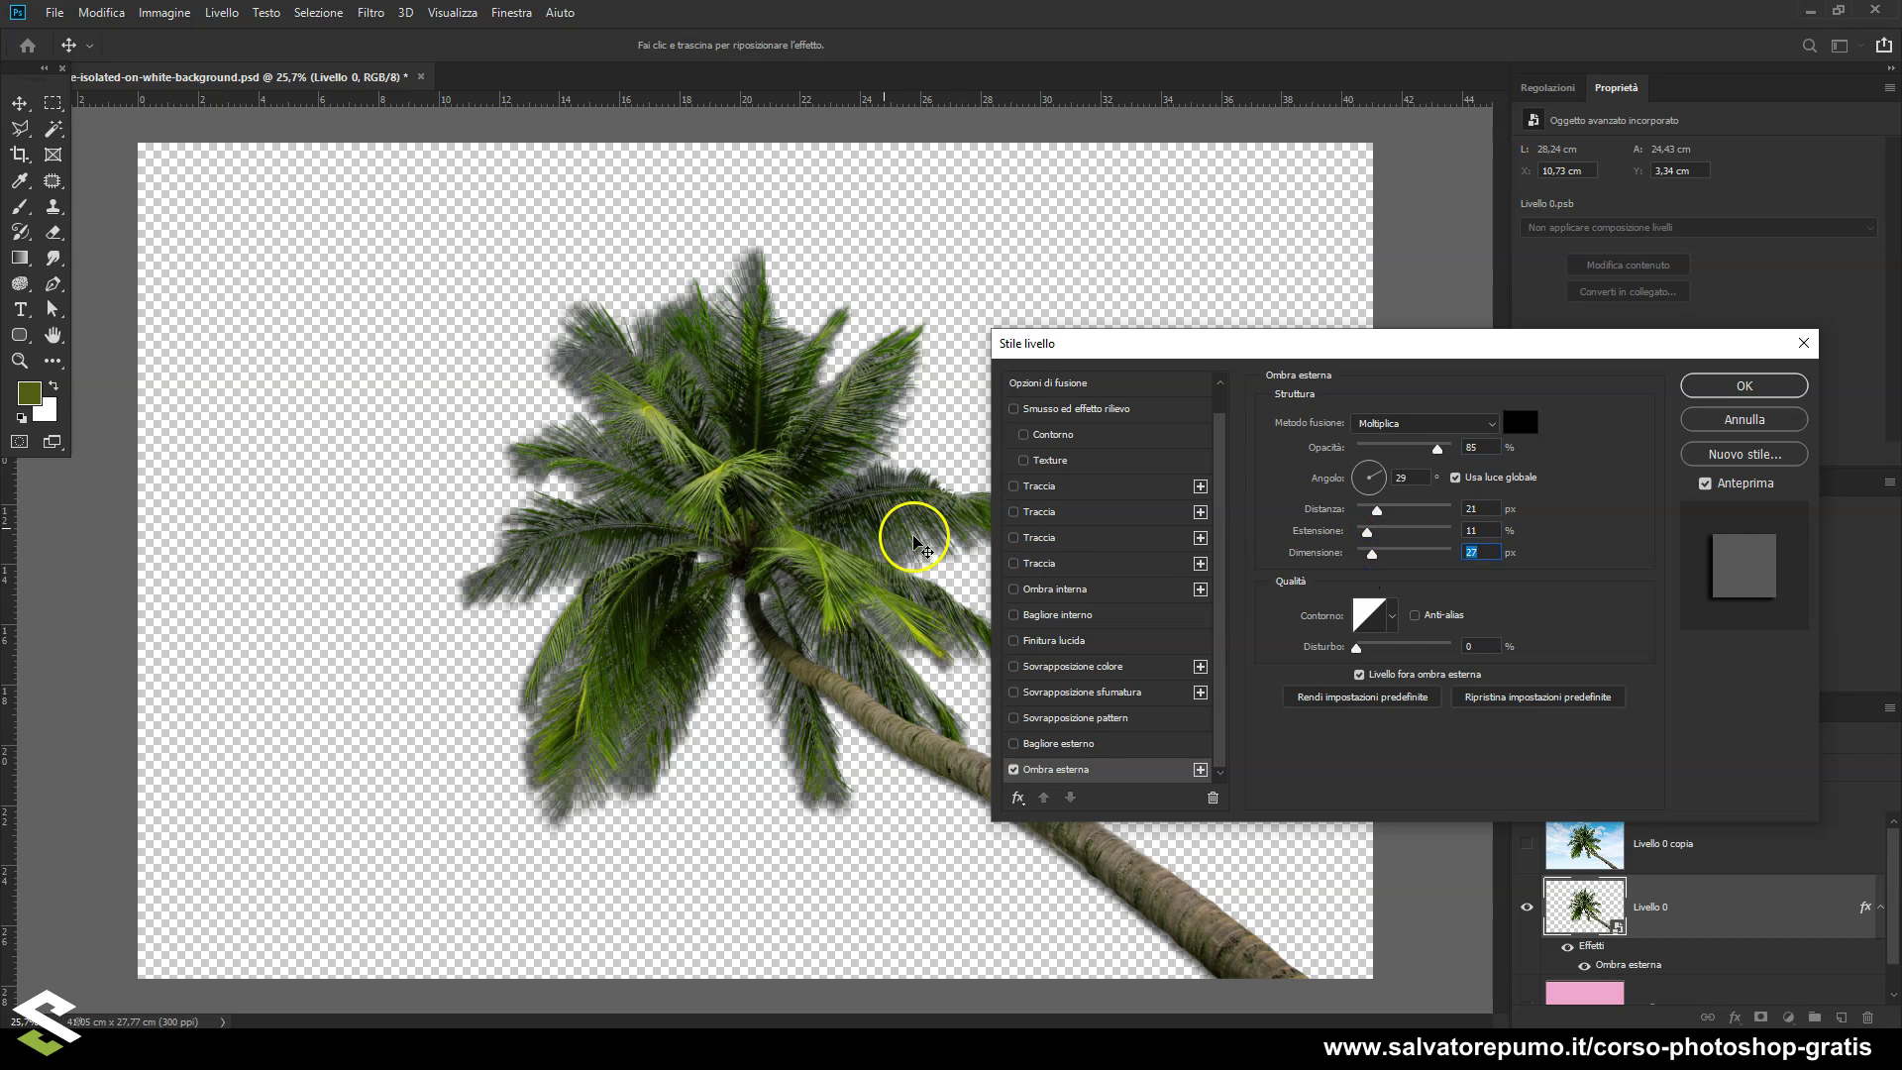
left_click_drag(782, 429, 489, 627)
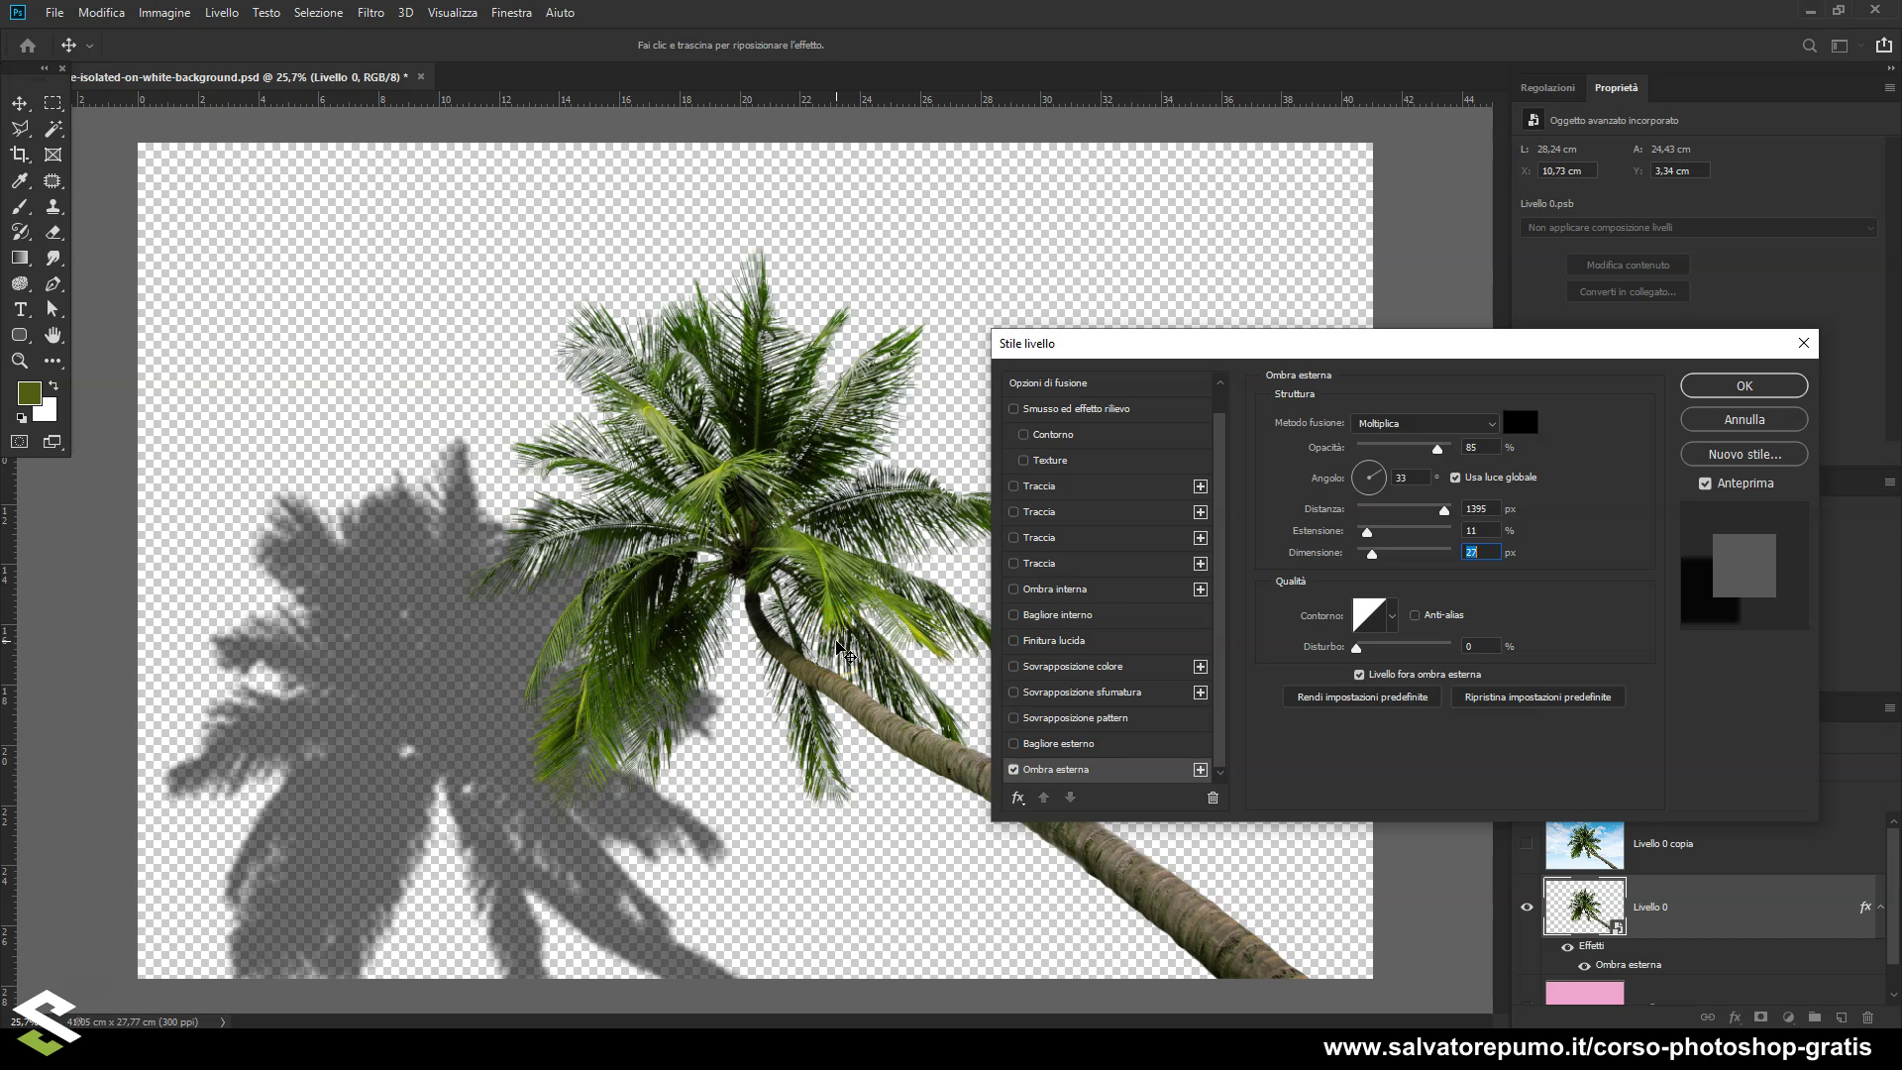
left_click(1742, 385)
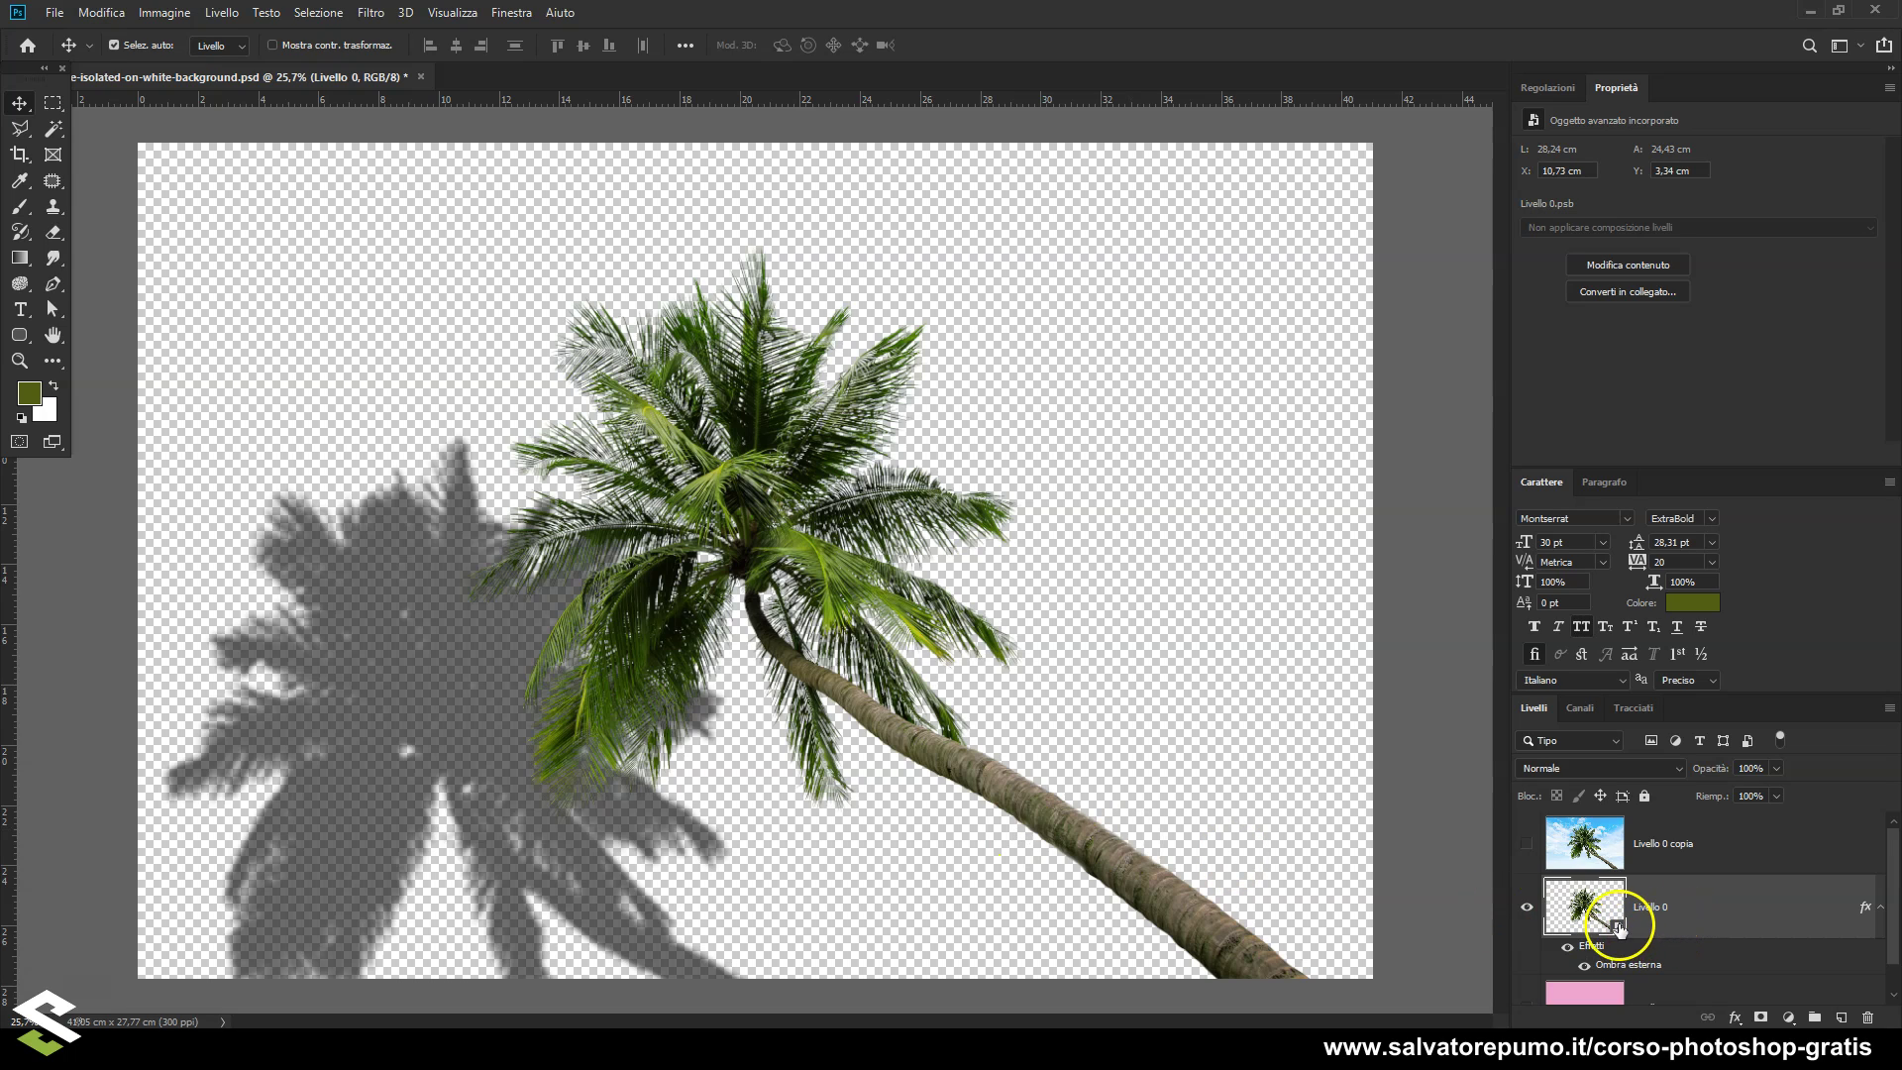
double_click(1615, 919)
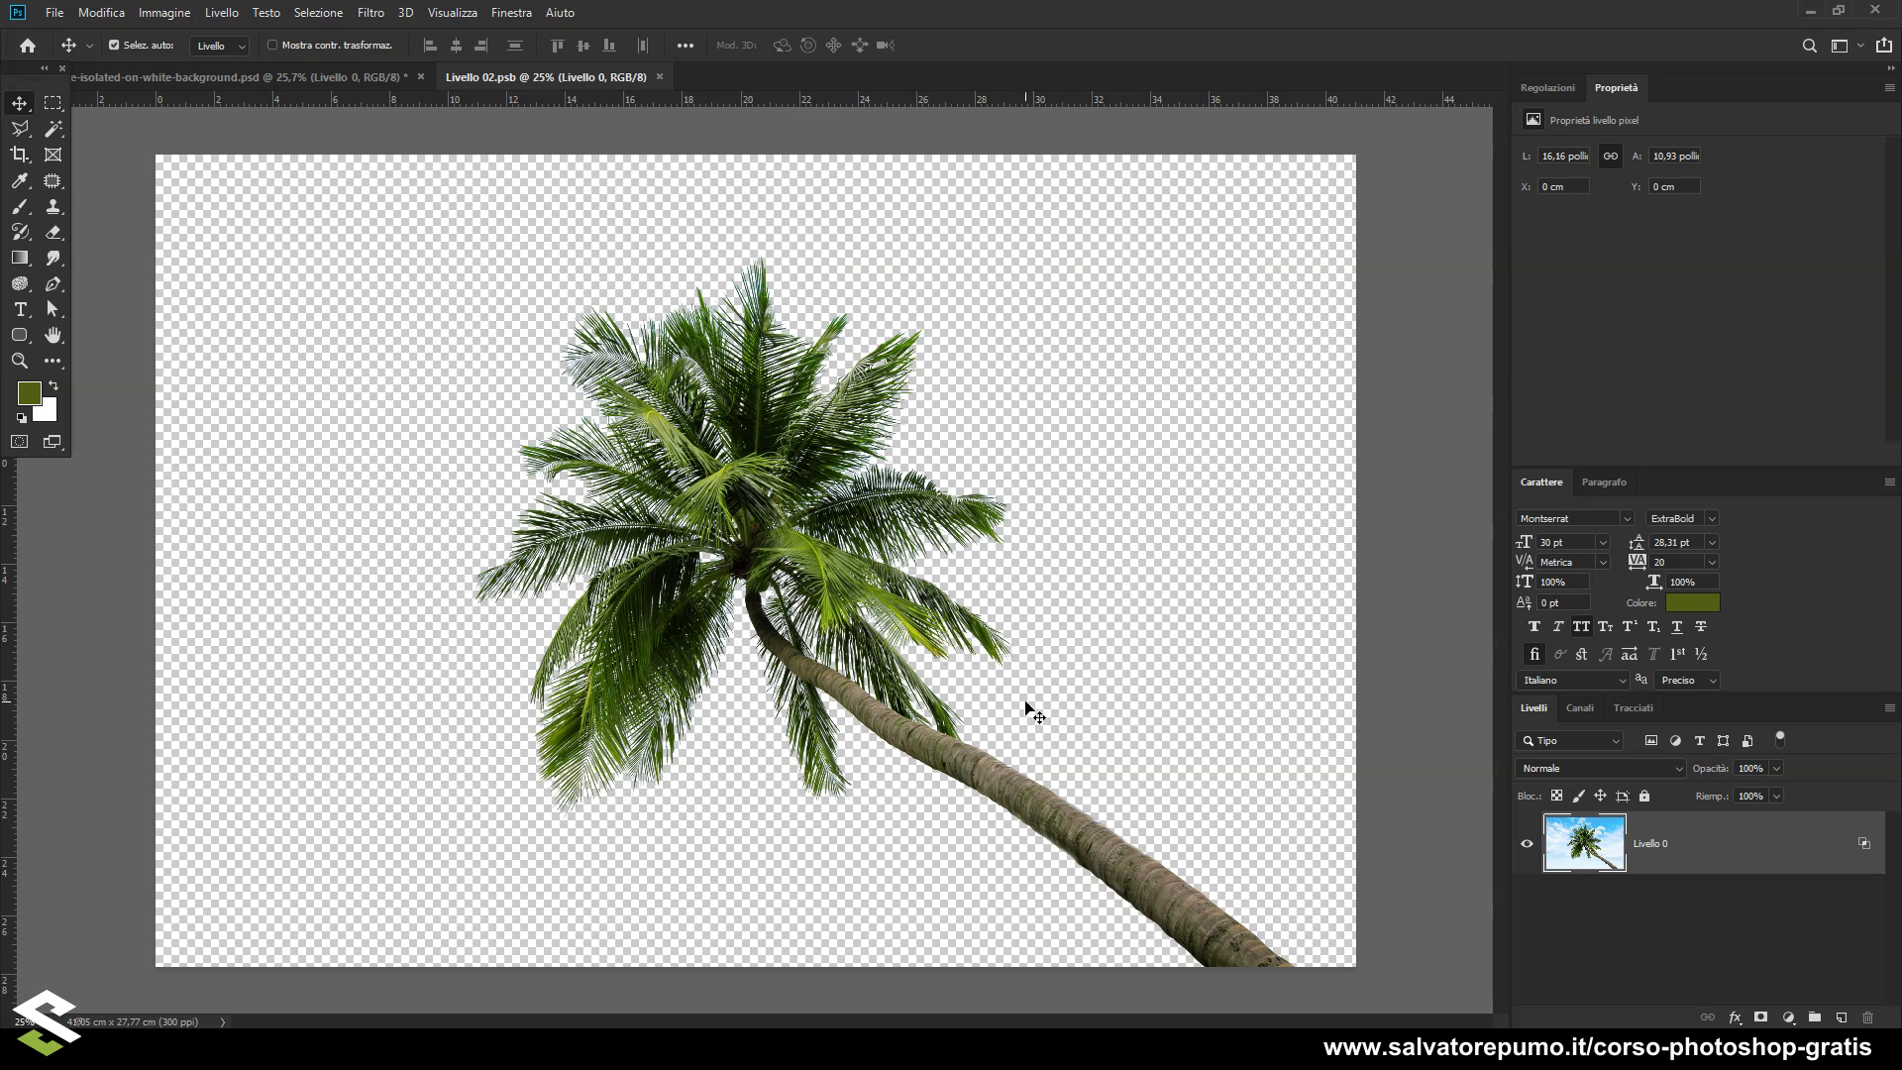
left_click(1793, 854)
double_click(1794, 854)
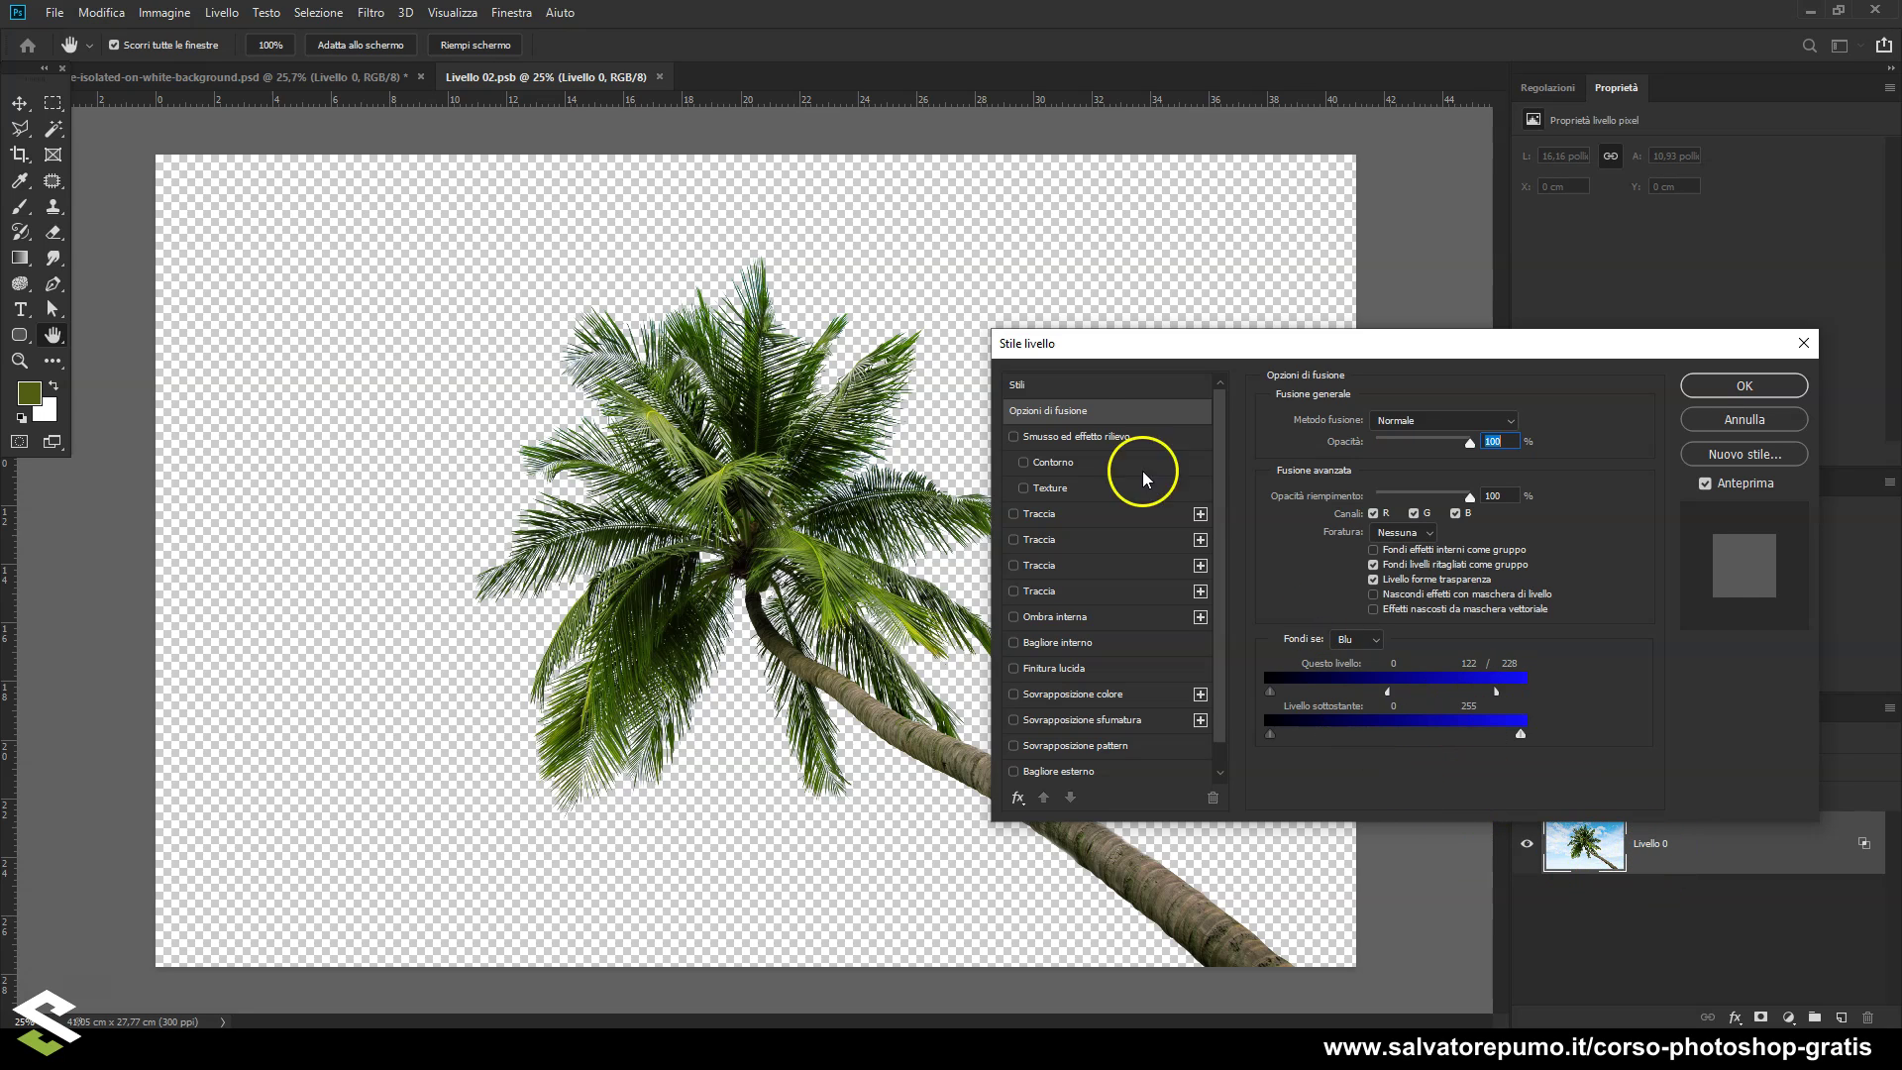
left_click(1746, 420)
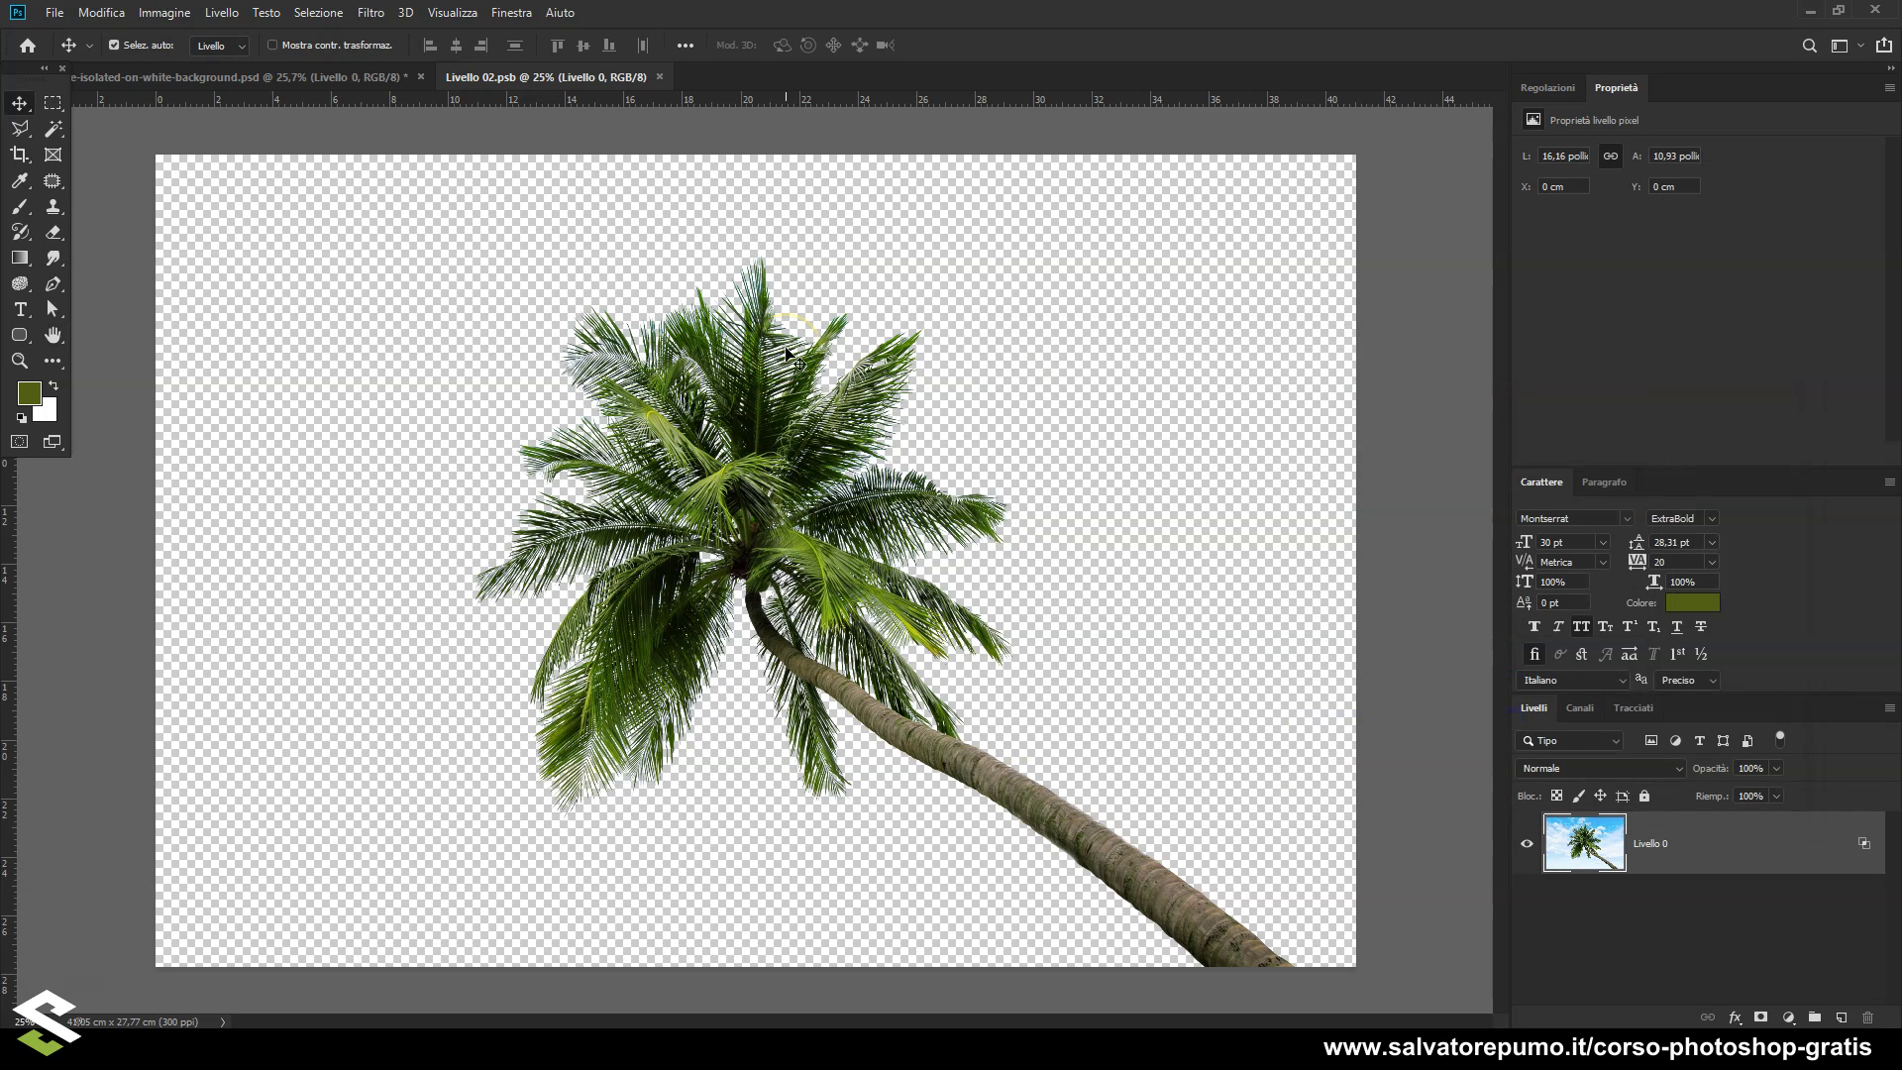
left_click(660, 77)
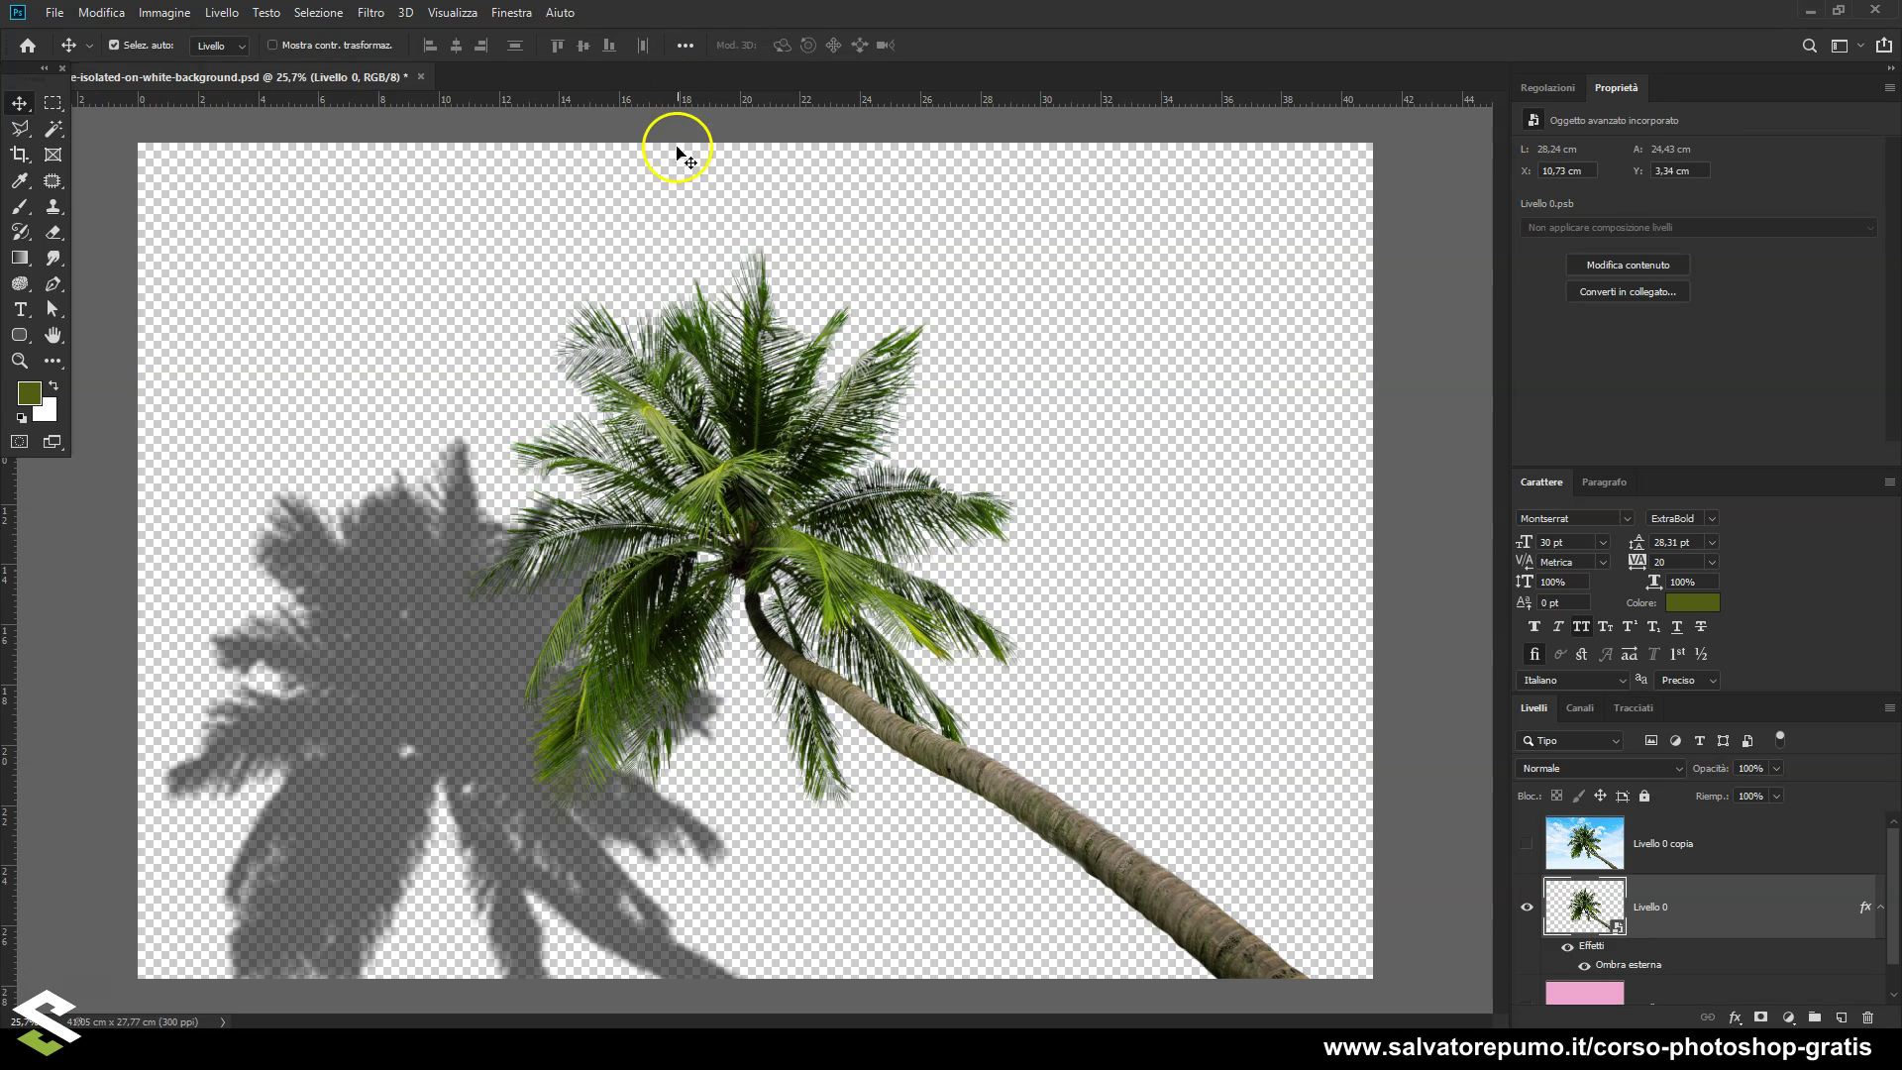
Unhide the pink Livello 1 background and set the palm's Ombra esterna to about 28% opacity, 20° angle, distance 1452
scroll(1613, 870, "down", 1)
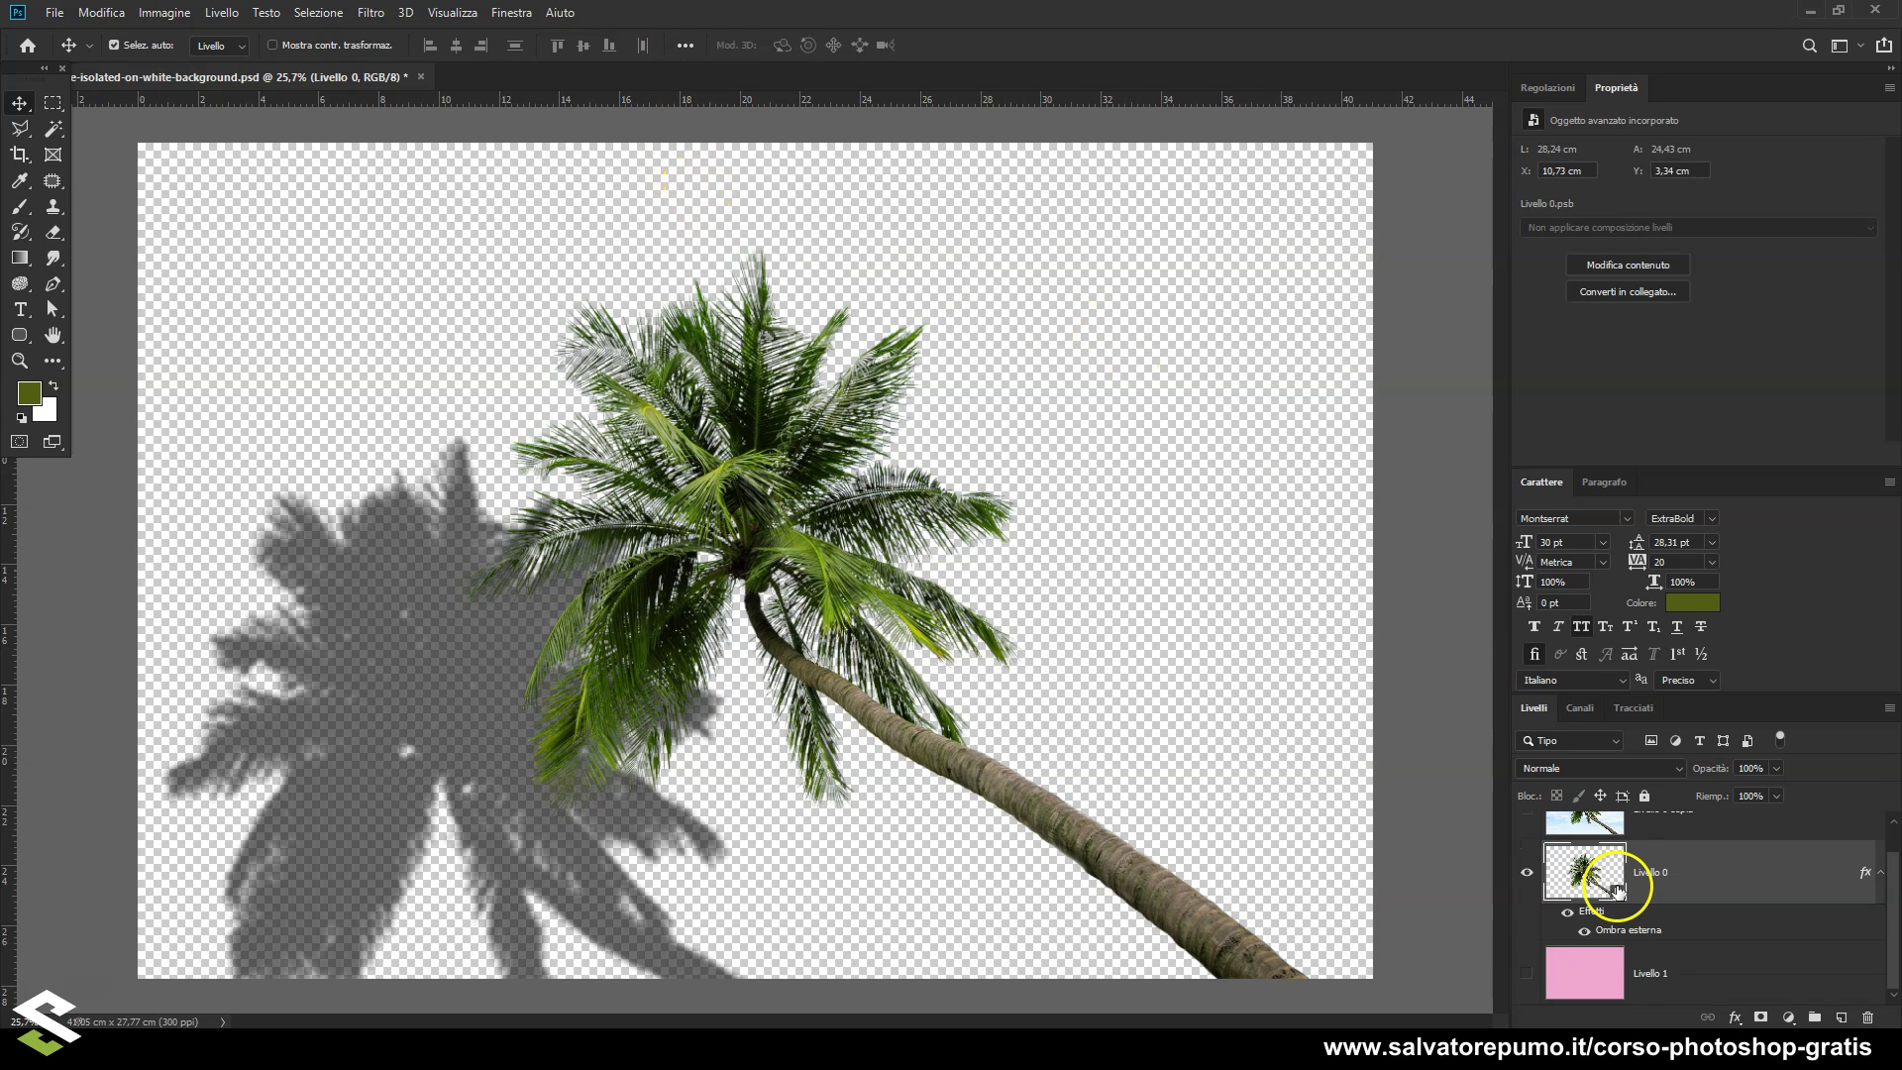
left_click(1526, 974)
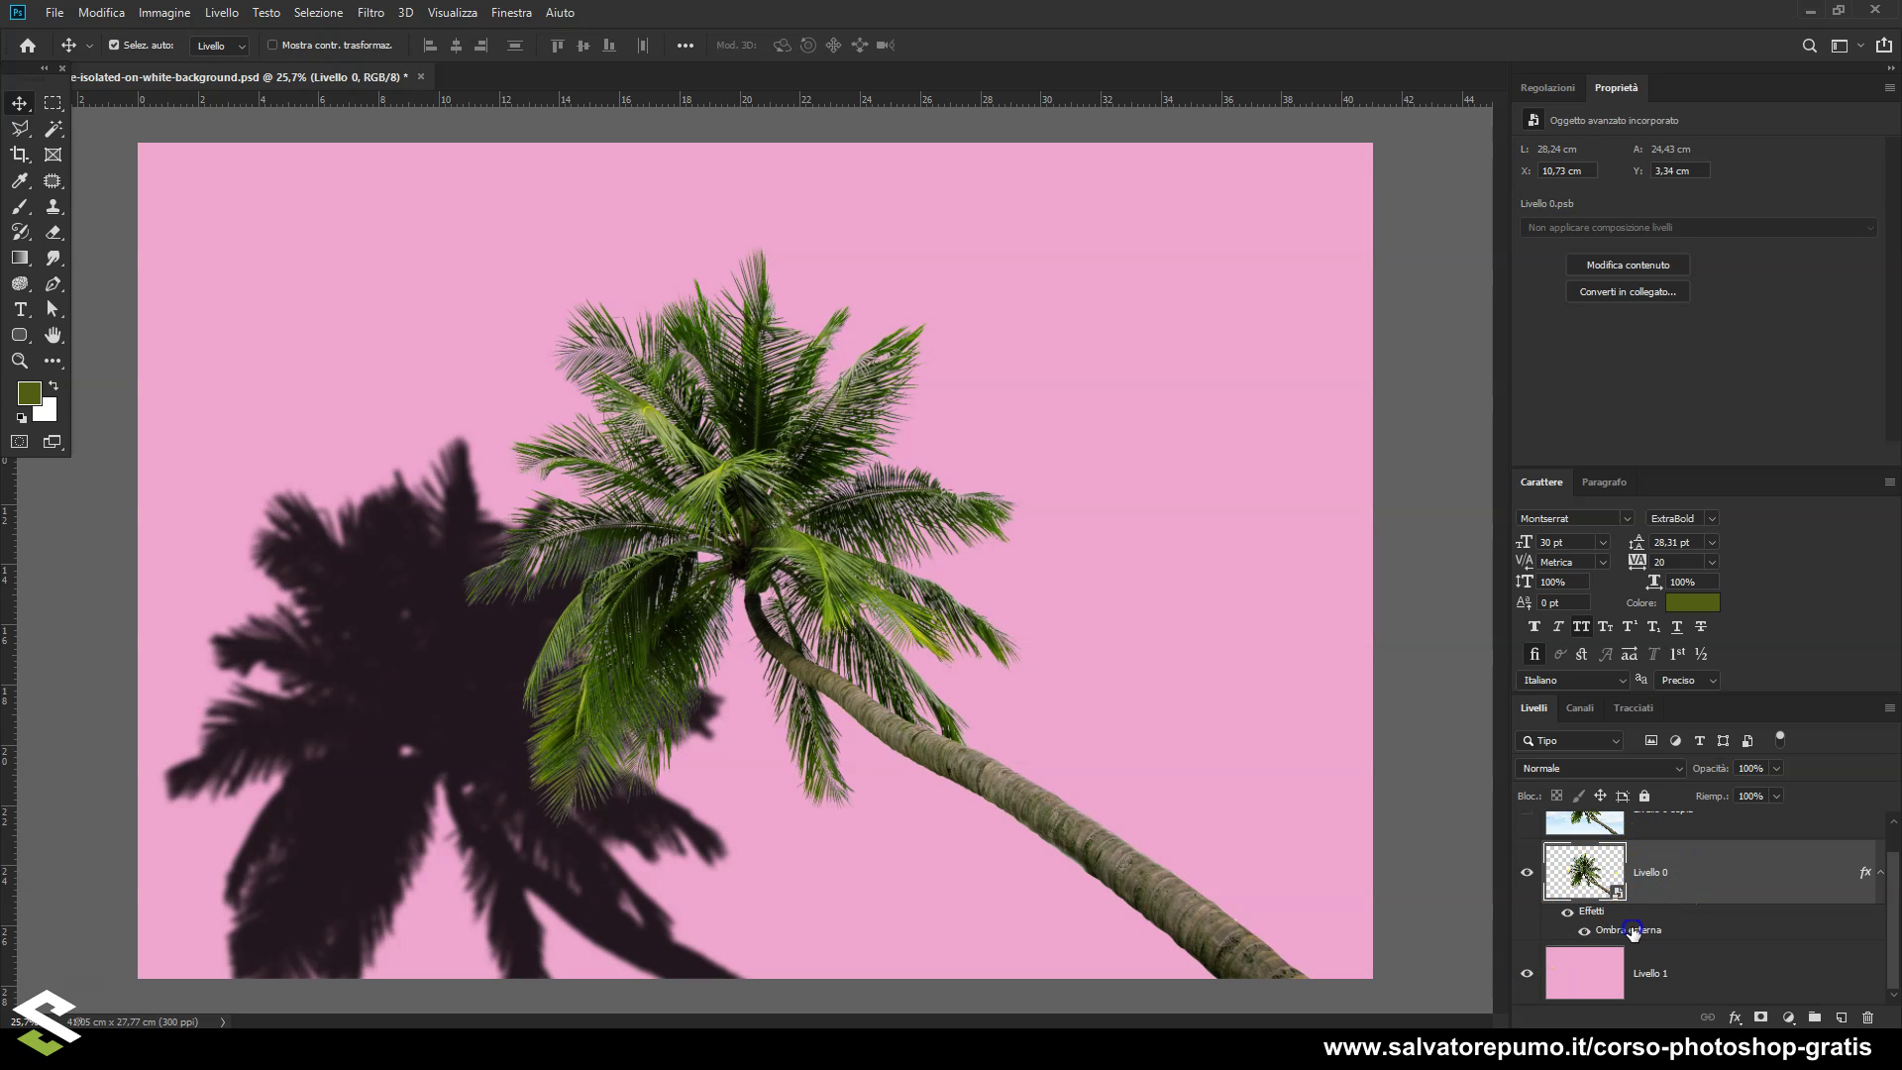
double_click(1633, 932)
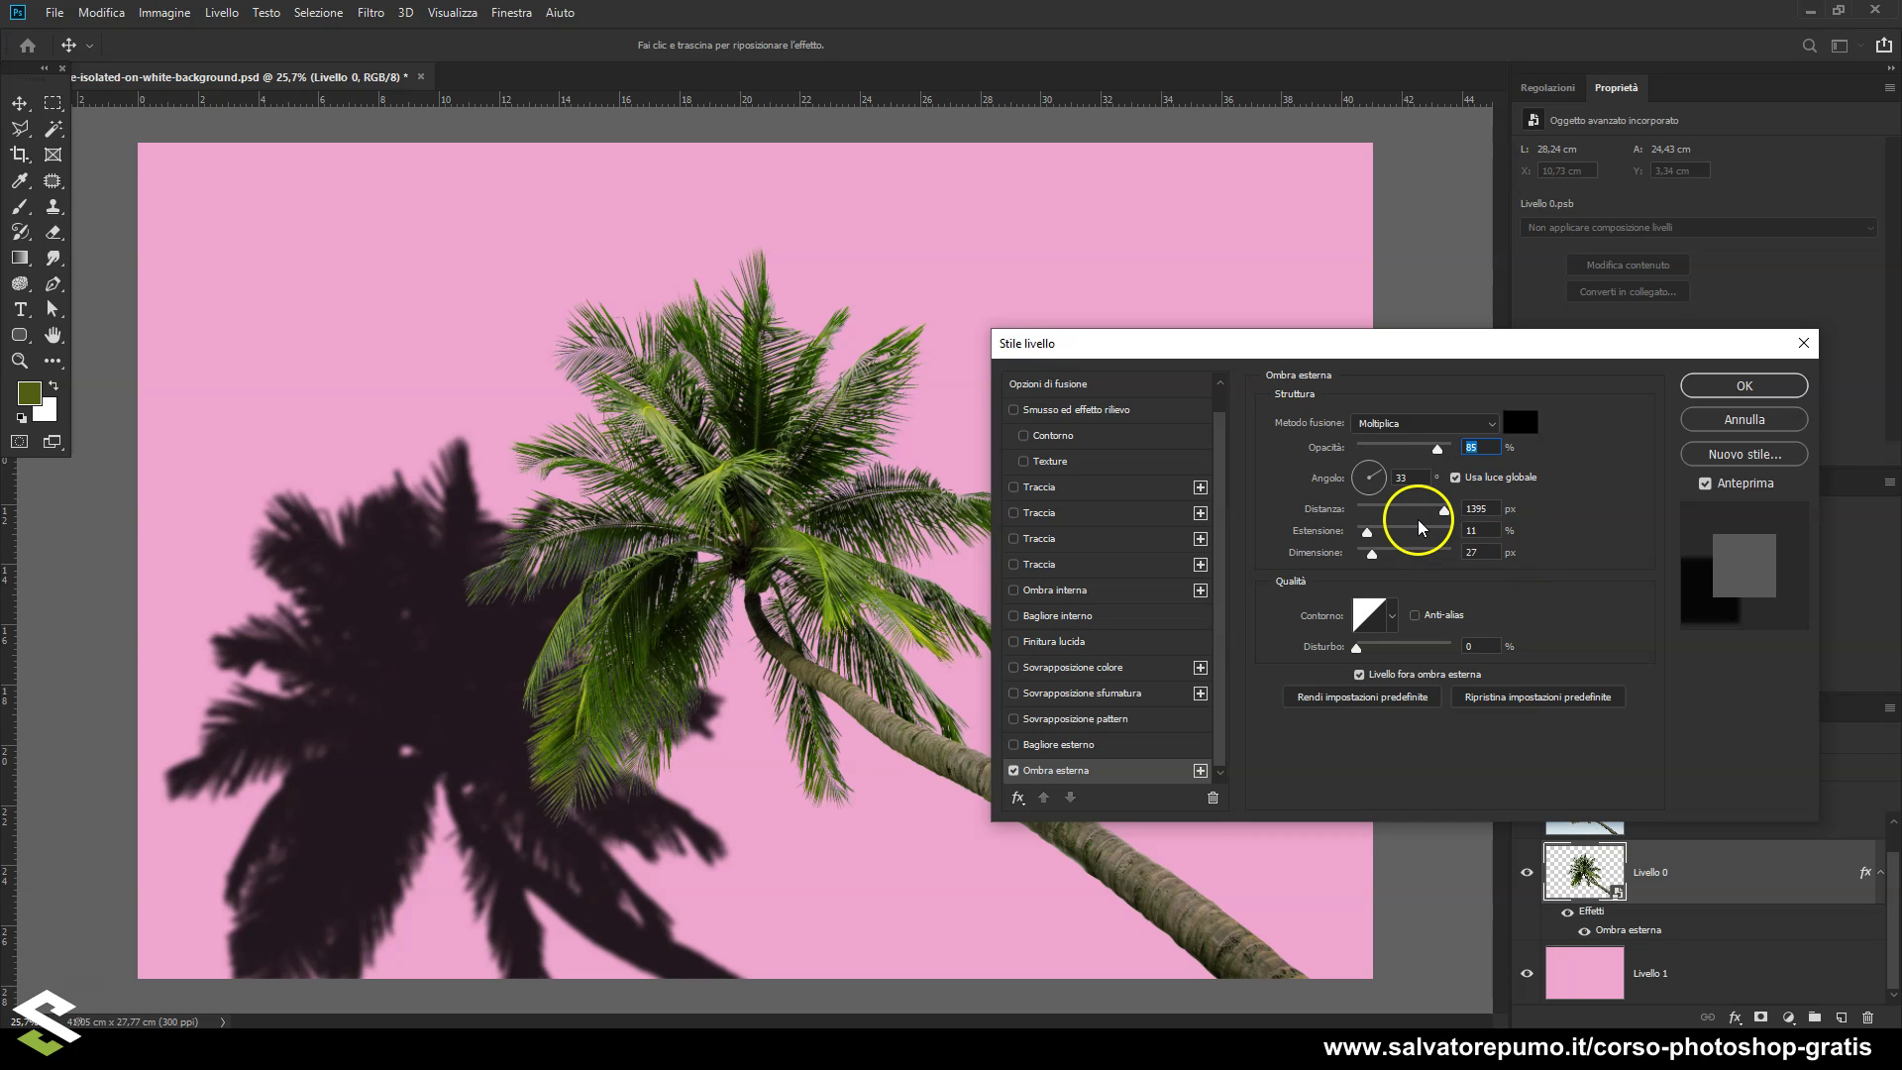
left_click_drag(1438, 448, 1385, 453)
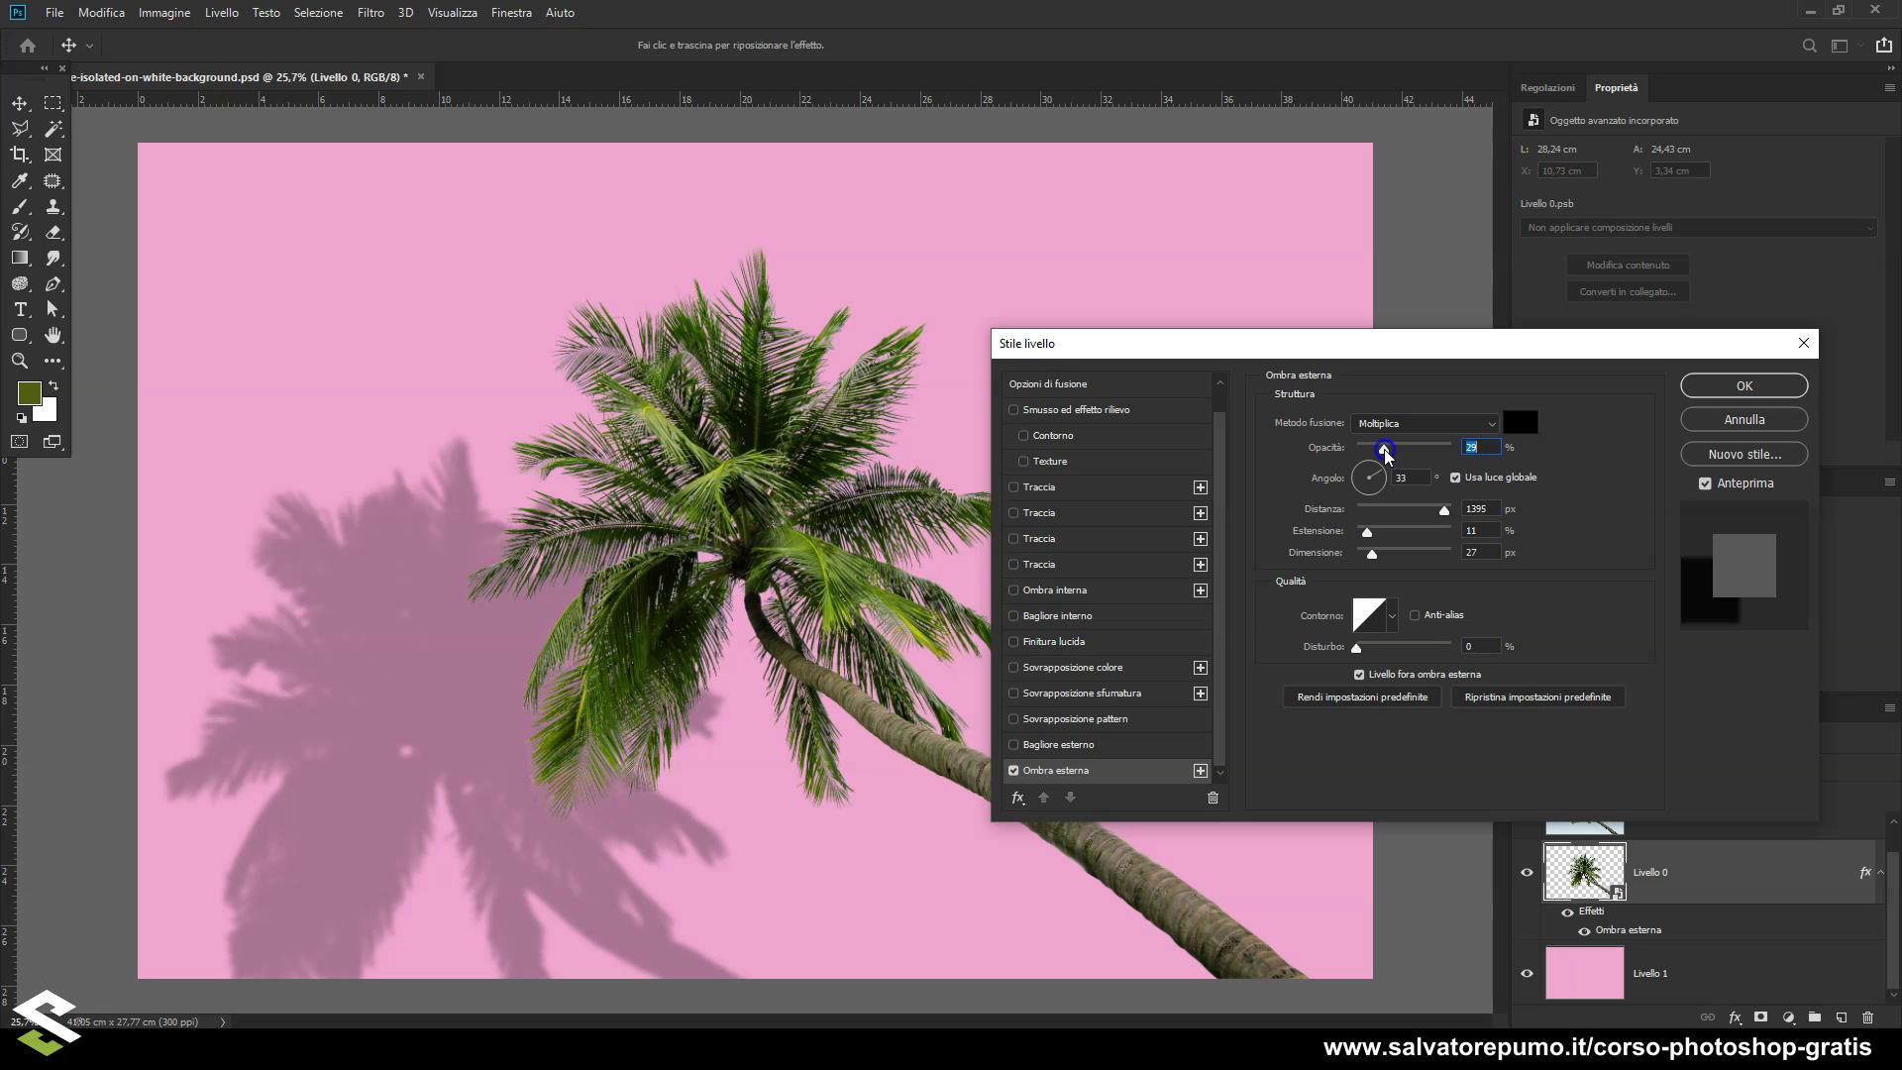
left_click_drag(455, 658, 402, 595)
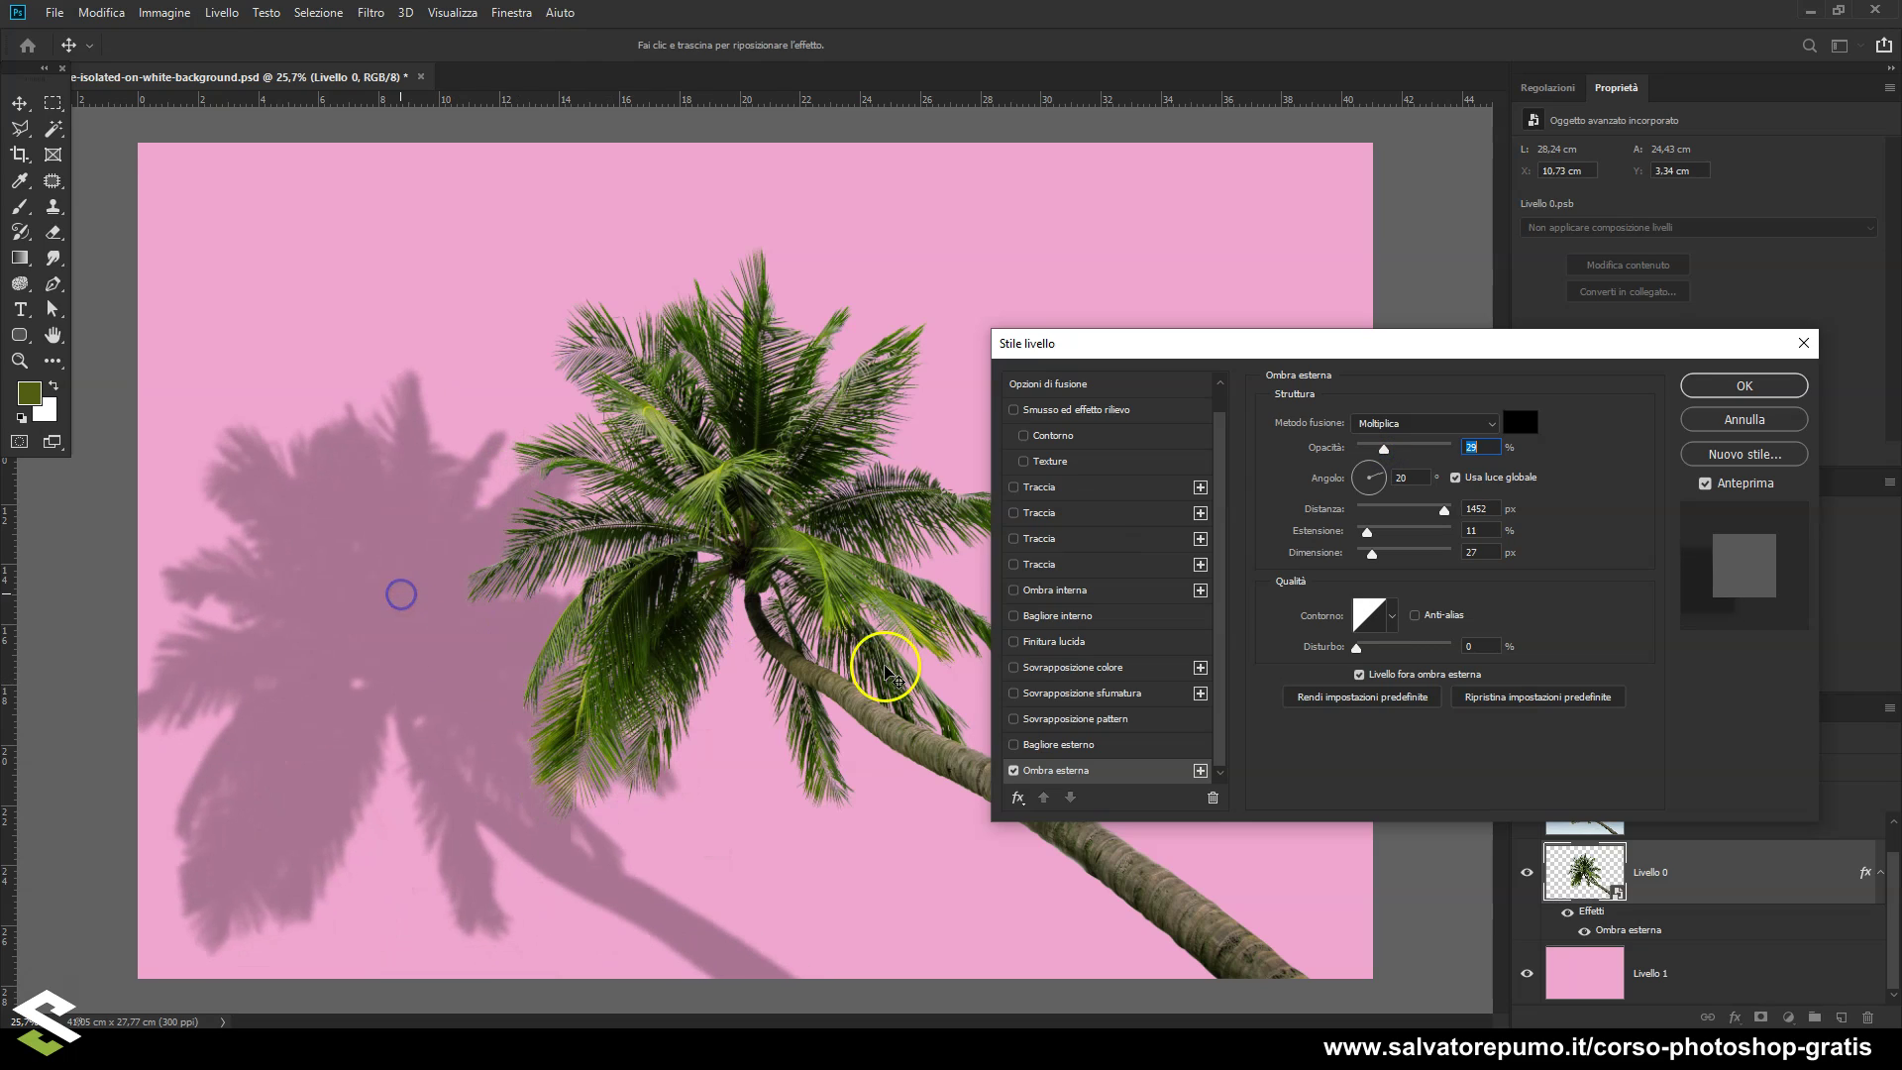
left_click(1744, 386)
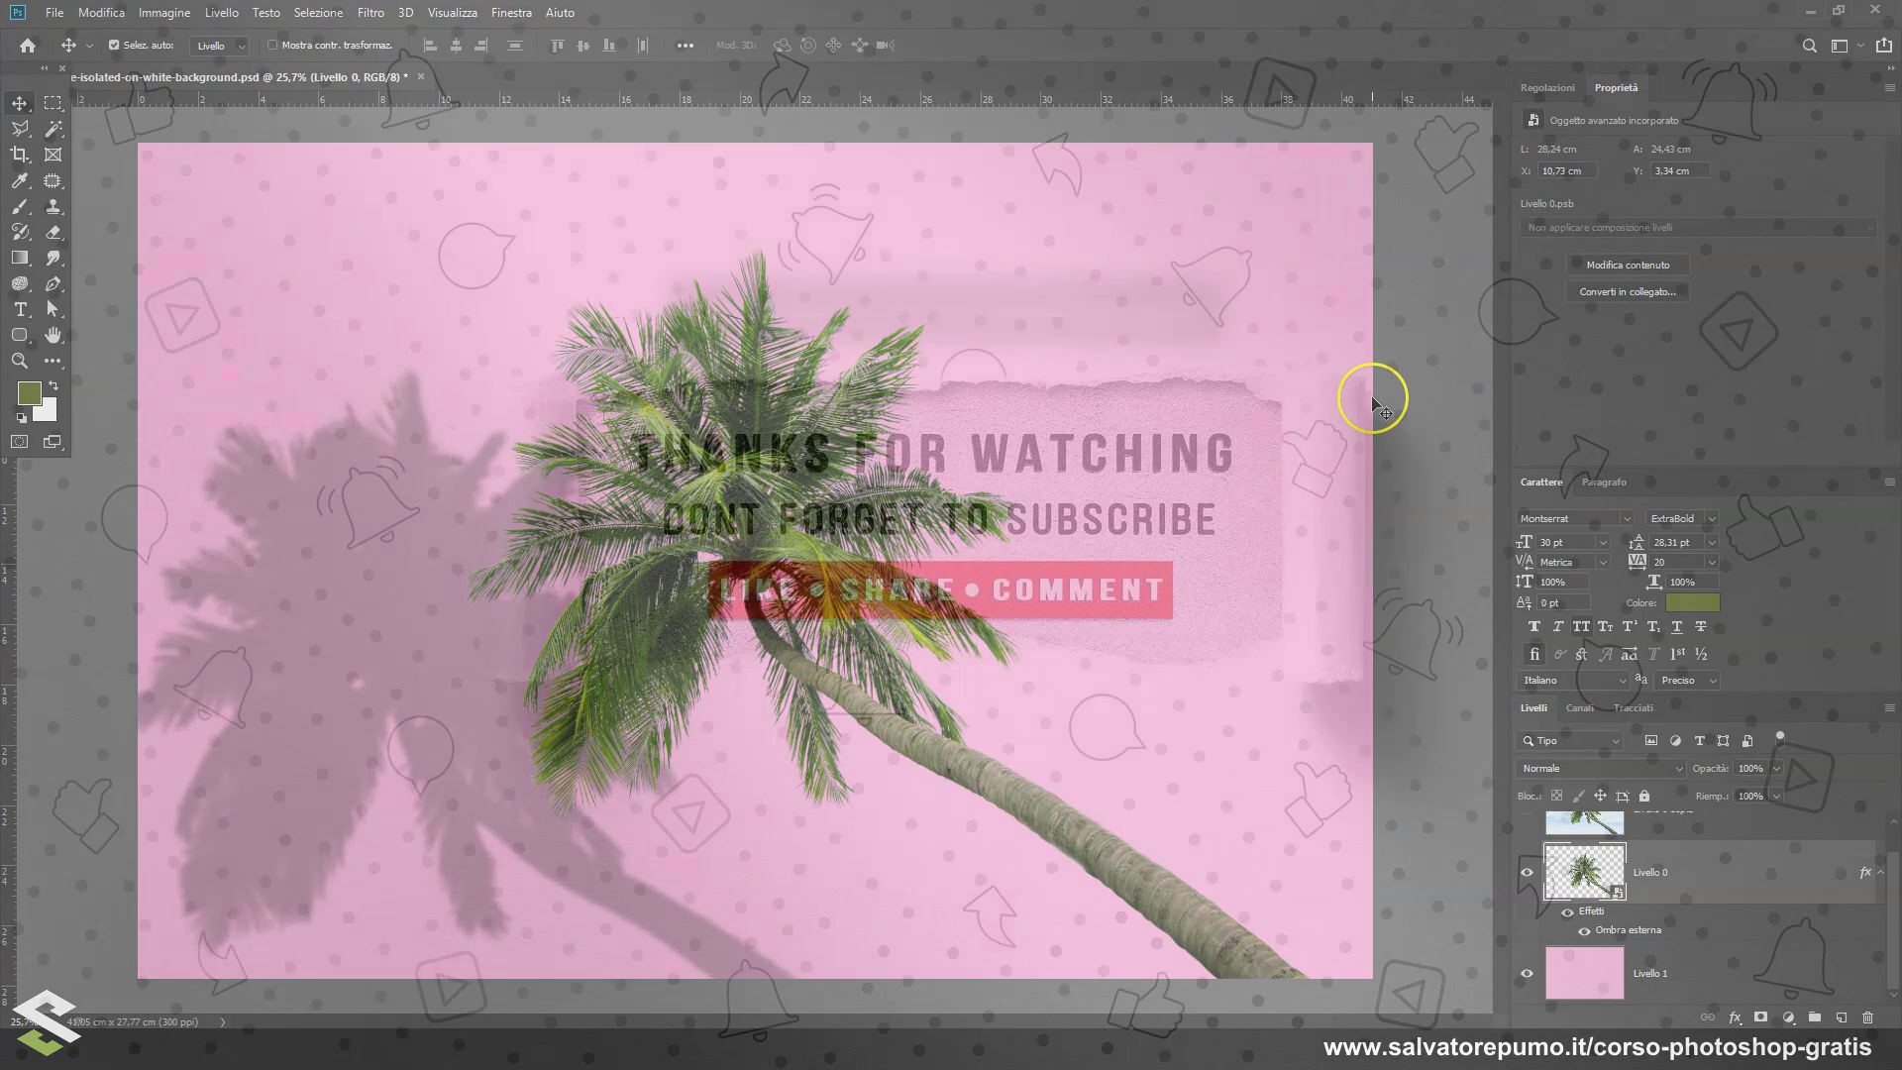